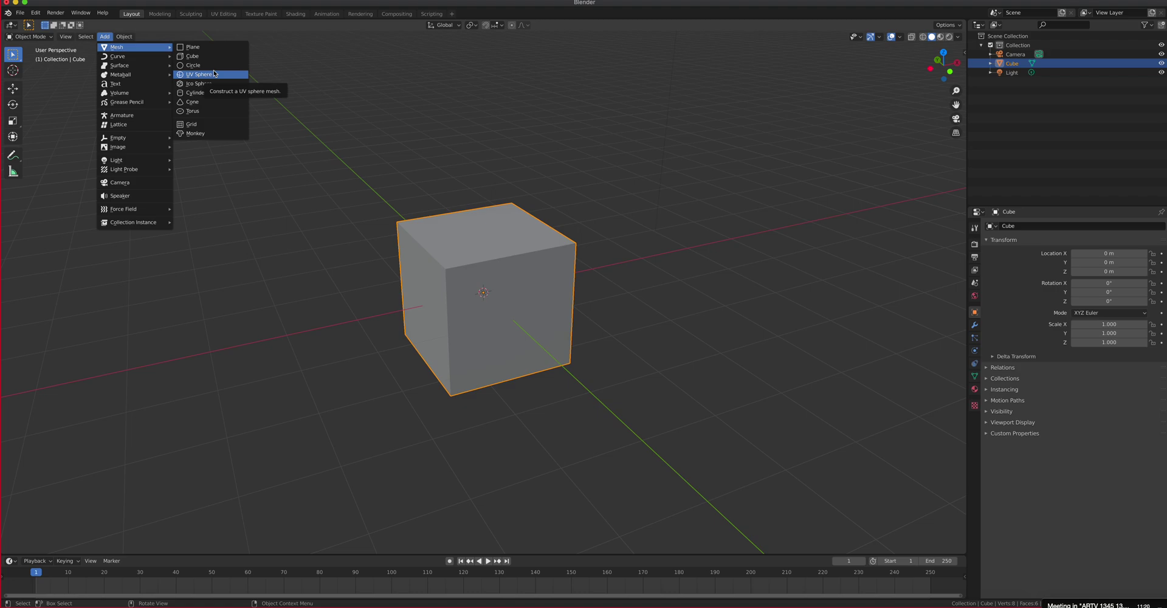
# - Delete the default cube and add a Bezier curve at the world origin
pyautogui.moveTo(131, 57)
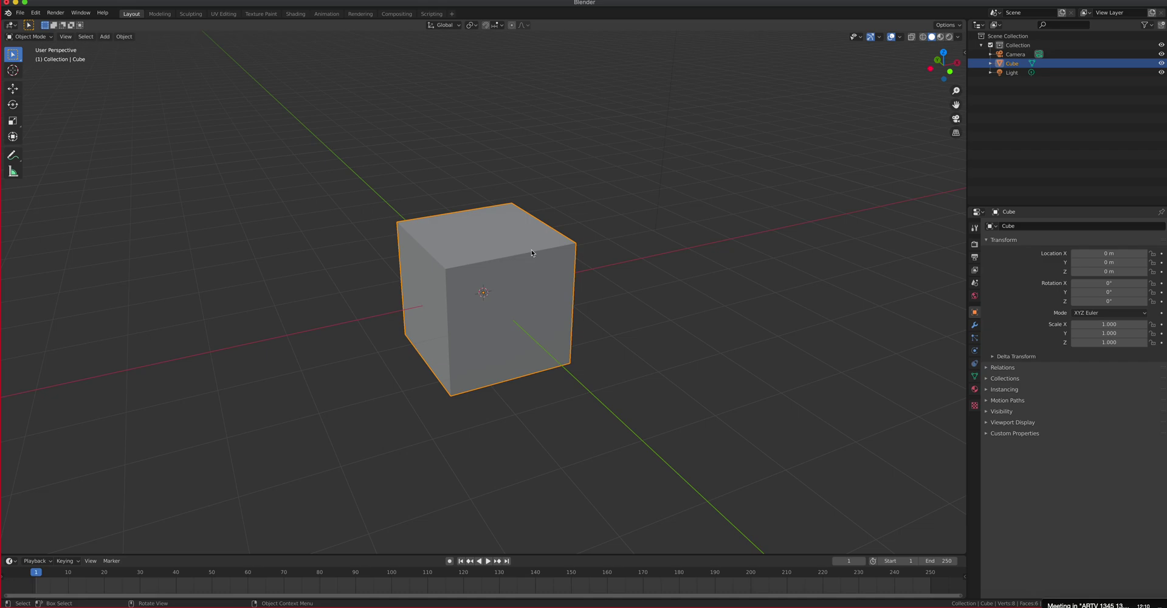
pyautogui.press('Delete')
pyautogui.moveTo(490, 221); pyautogui.dragTo(533, 253, button='middle')
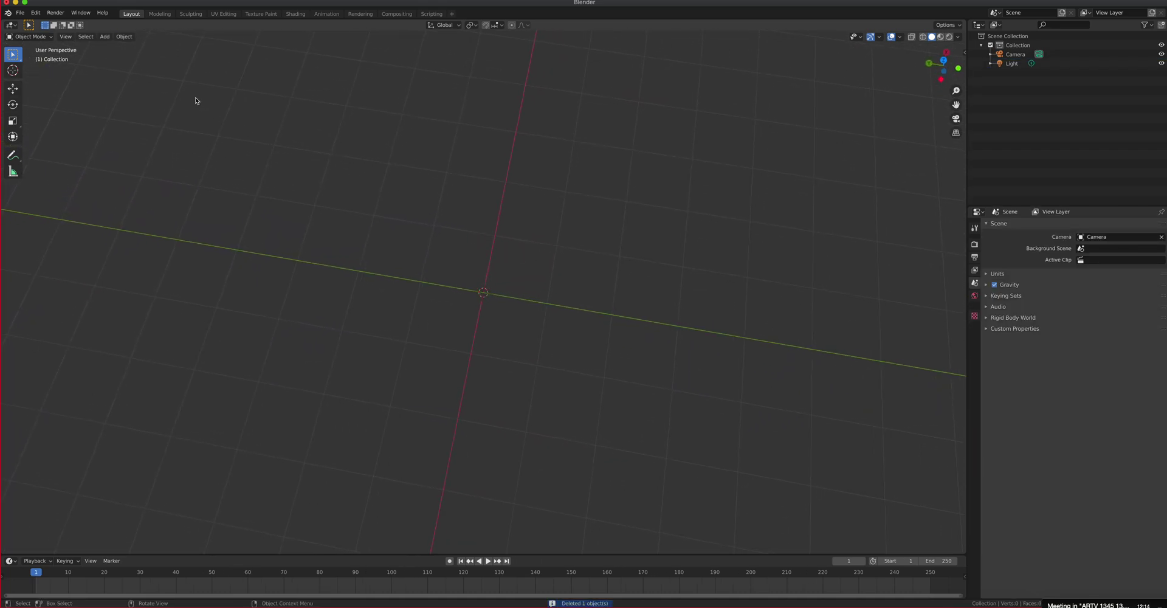
pyautogui.click(105, 37)
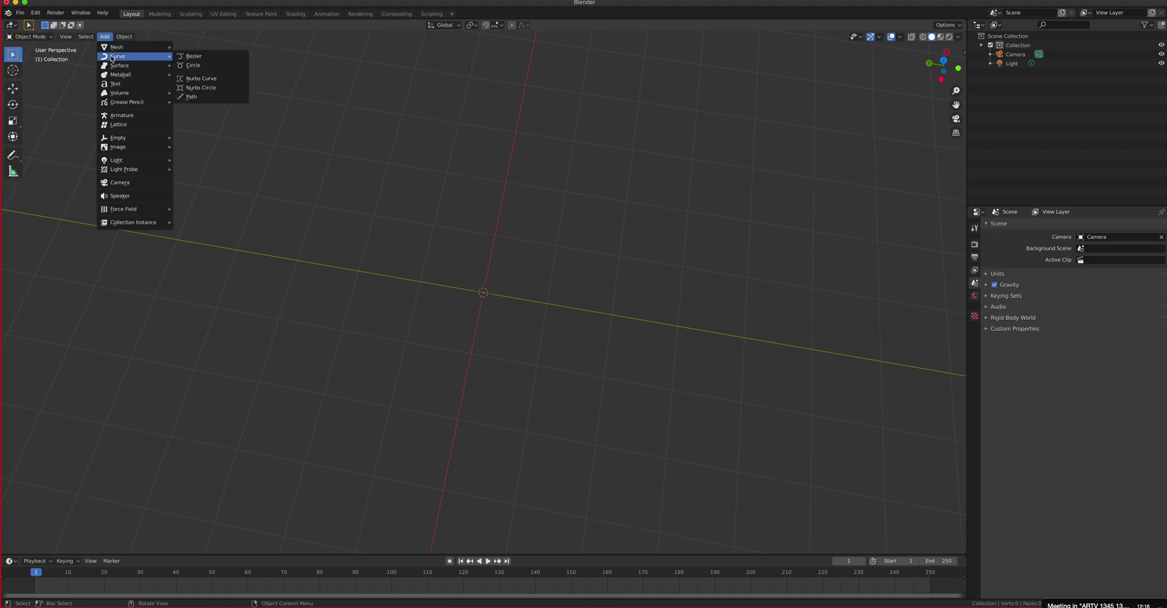
pyautogui.click(214, 62)
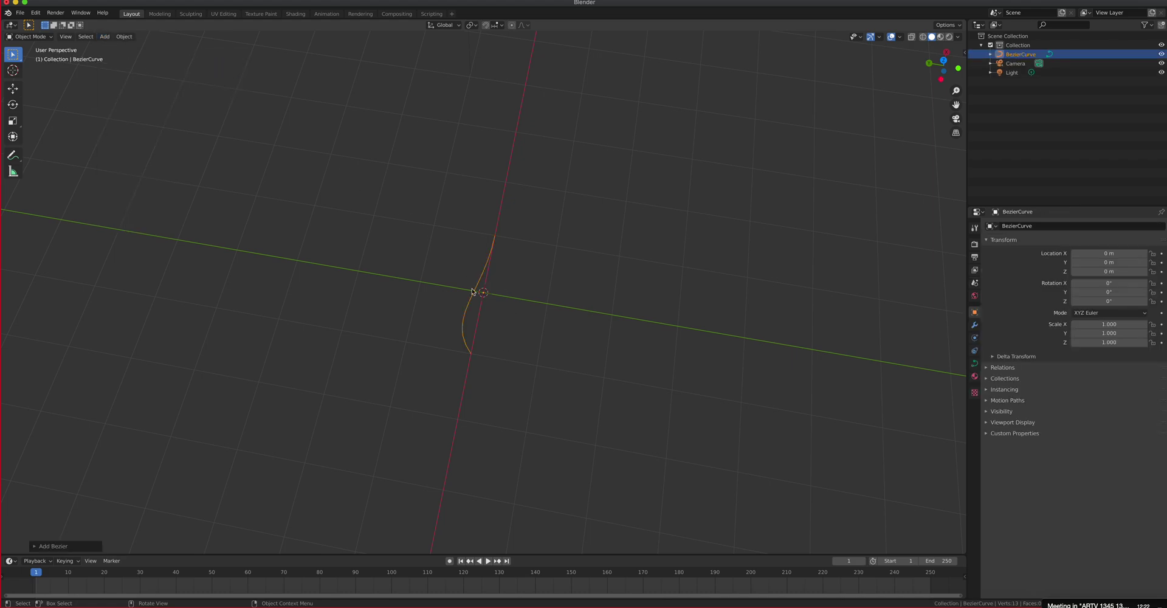
# - Move the Bezier curve along the X axis to about -3.97 m
pyautogui.press('g')
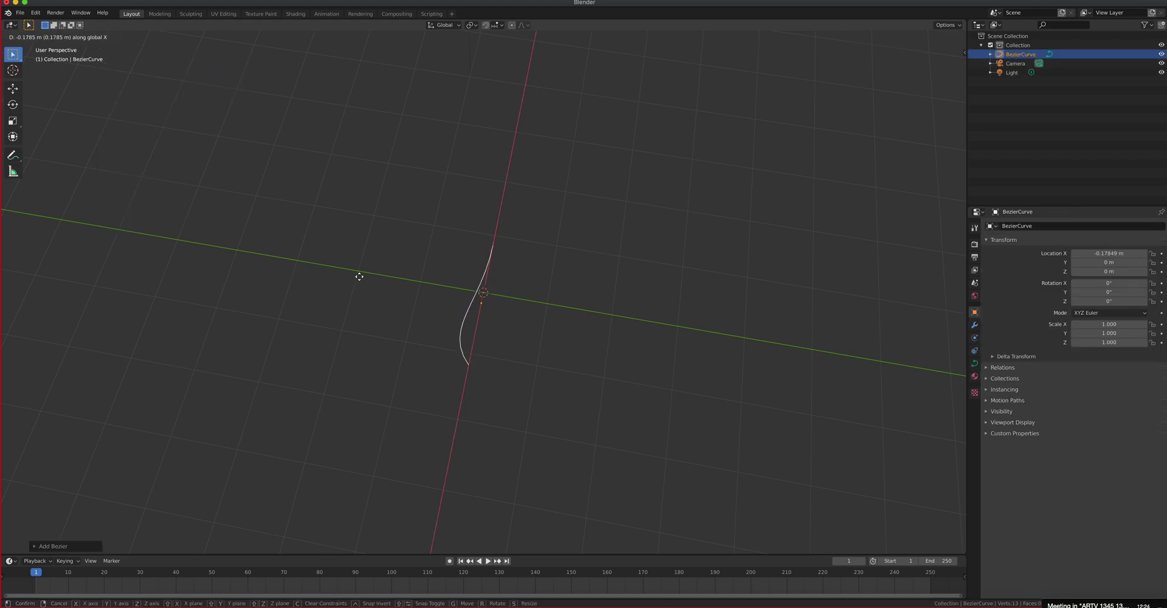
pyautogui.rightClick(353, 278)
pyautogui.moveTo(483, 296); pyautogui.dragTo(406, 284, button='middle')
pyautogui.press('g')
pyautogui.press('x')
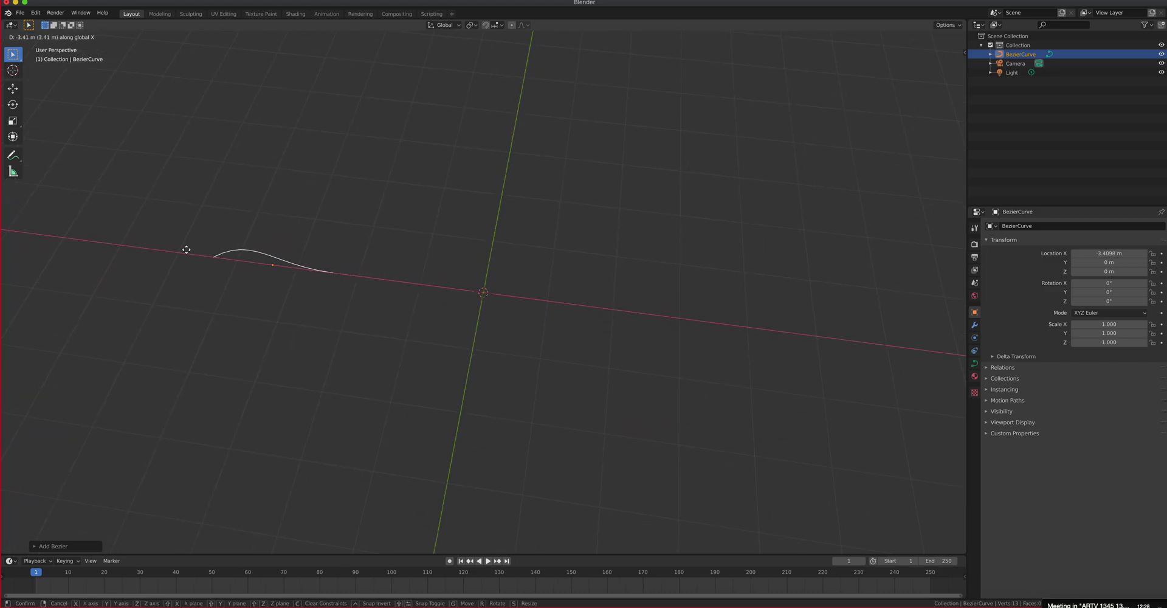
pyautogui.click(164, 249)
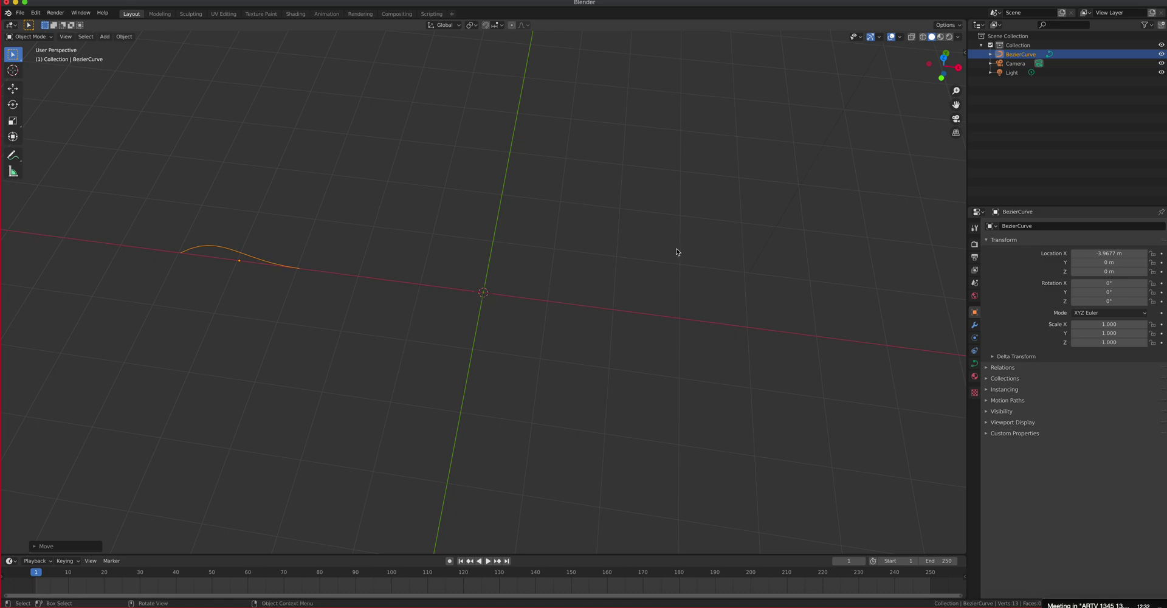
# - Turn on the Screencast Keys display in the viewport
pyautogui.press('n')
pyautogui.click(961, 133)
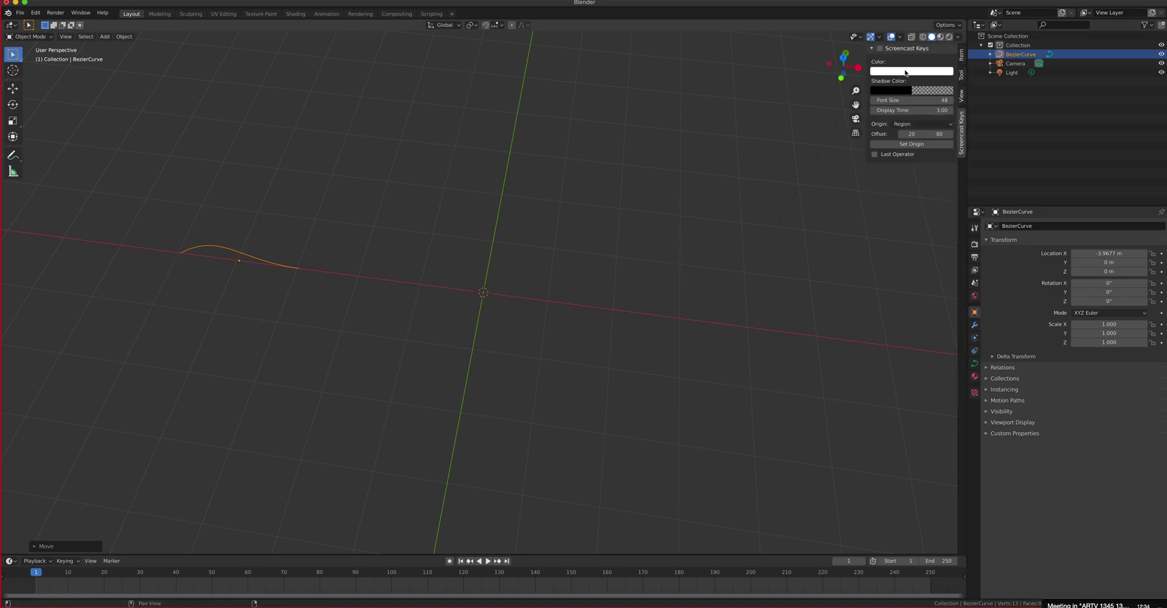
pyautogui.press('n')
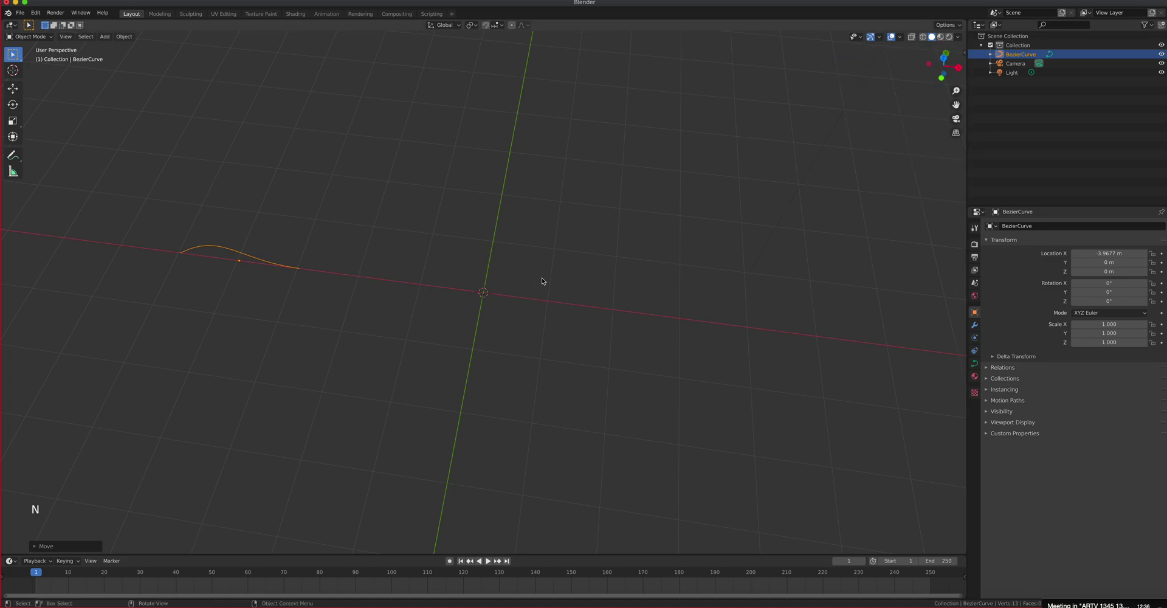
pyautogui.hotkey('shift', 's')
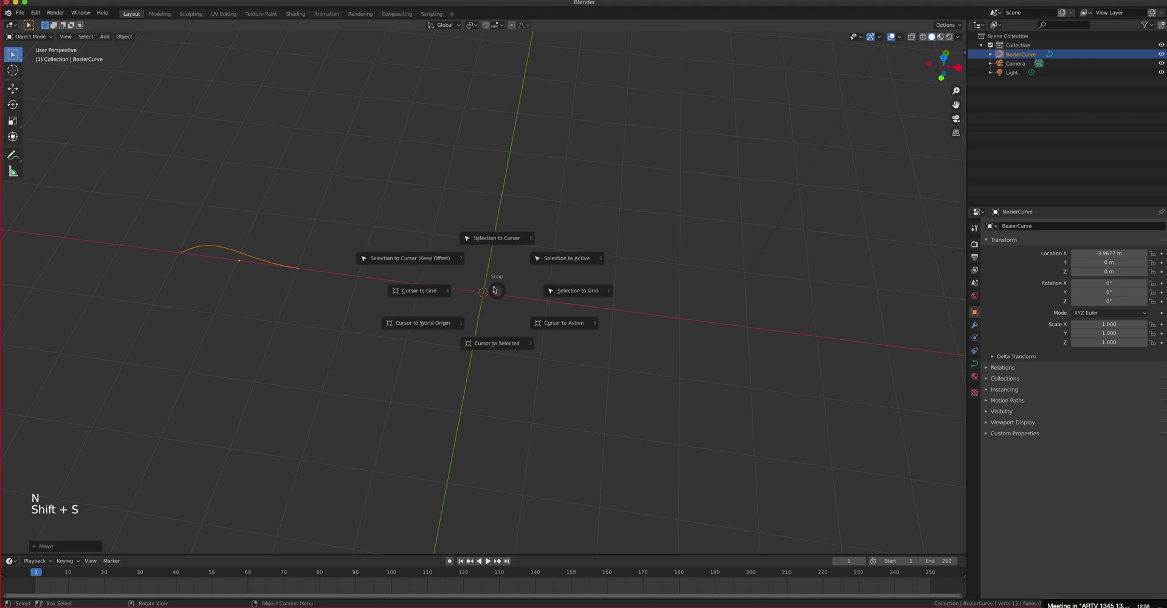
pyautogui.press('Escape')
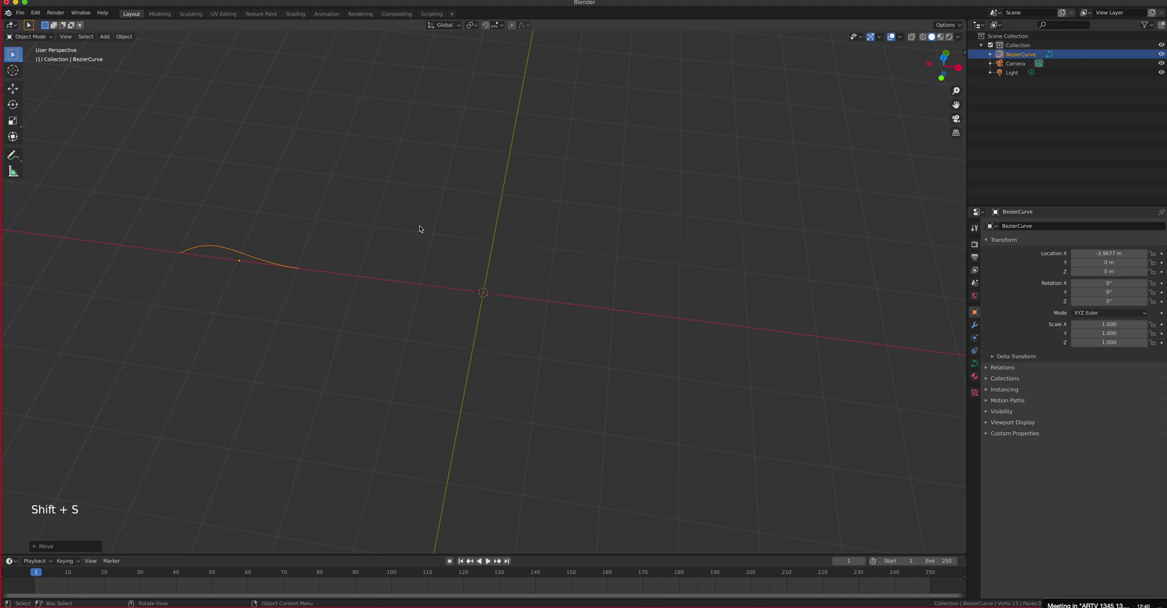
# - Add a Bezier circle and move it along the X axis to about -1.54 m, beside the Bezier curve
pyautogui.hotkey('shift', 'a')
pyautogui.moveTo(460, 239)
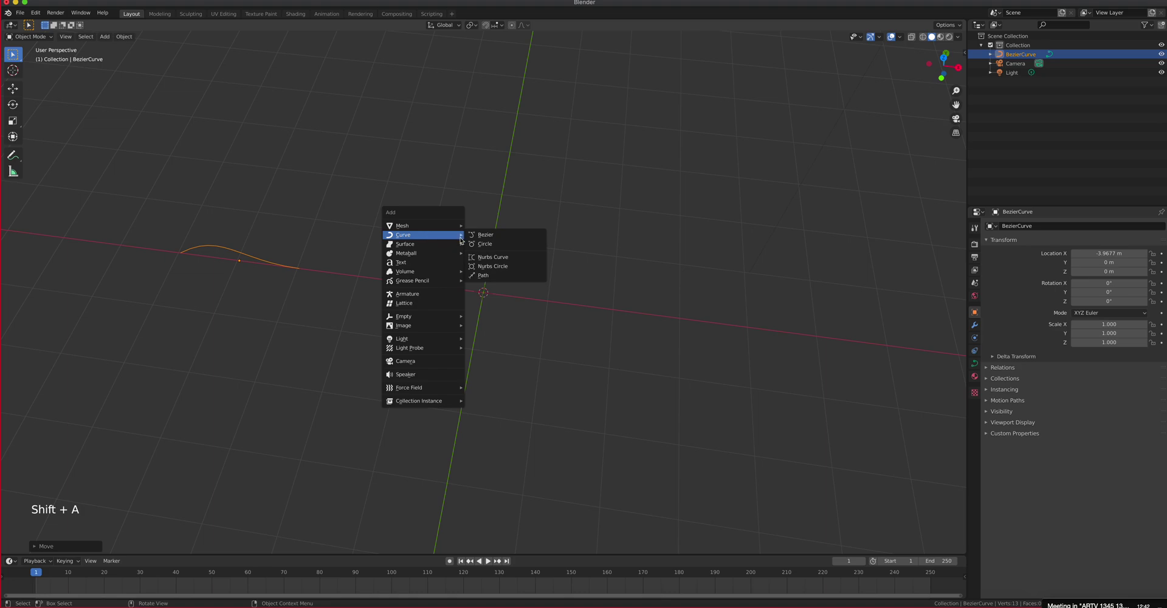
pyautogui.click(486, 244)
pyautogui.press('g')
pyautogui.click(469, 301)
pyautogui.press('shift')
# - Add a Nurbs curve and move it along the X axis to about 0.58 m
pyautogui.hotkey('shift', 'a')
pyautogui.moveTo(522, 326)
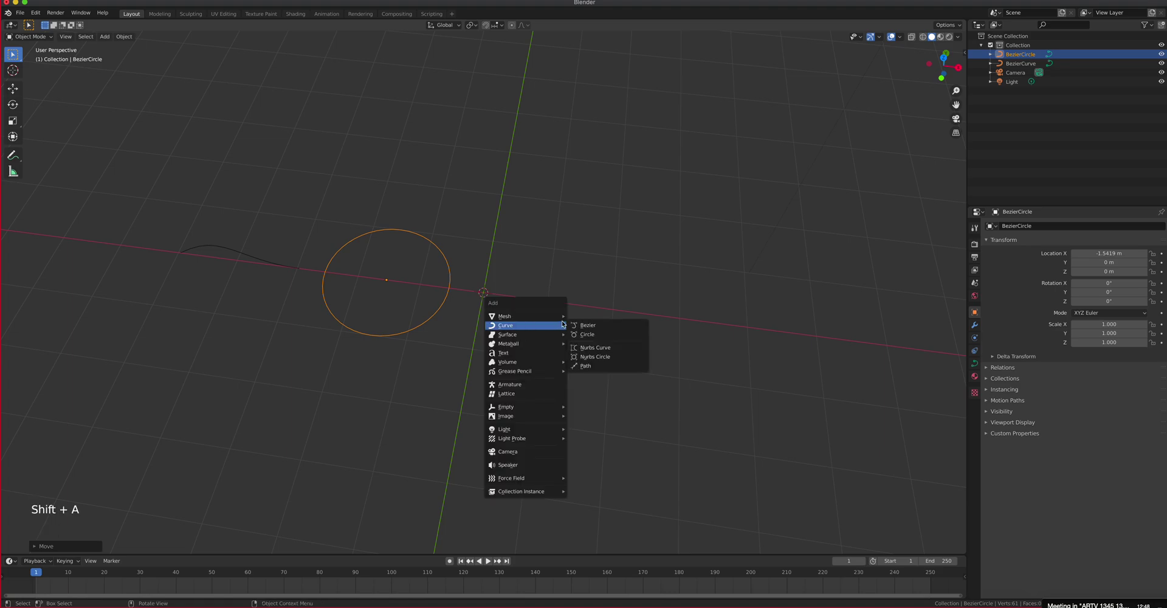
pyautogui.click(612, 348)
pyautogui.press('g')
pyautogui.click(534, 274)
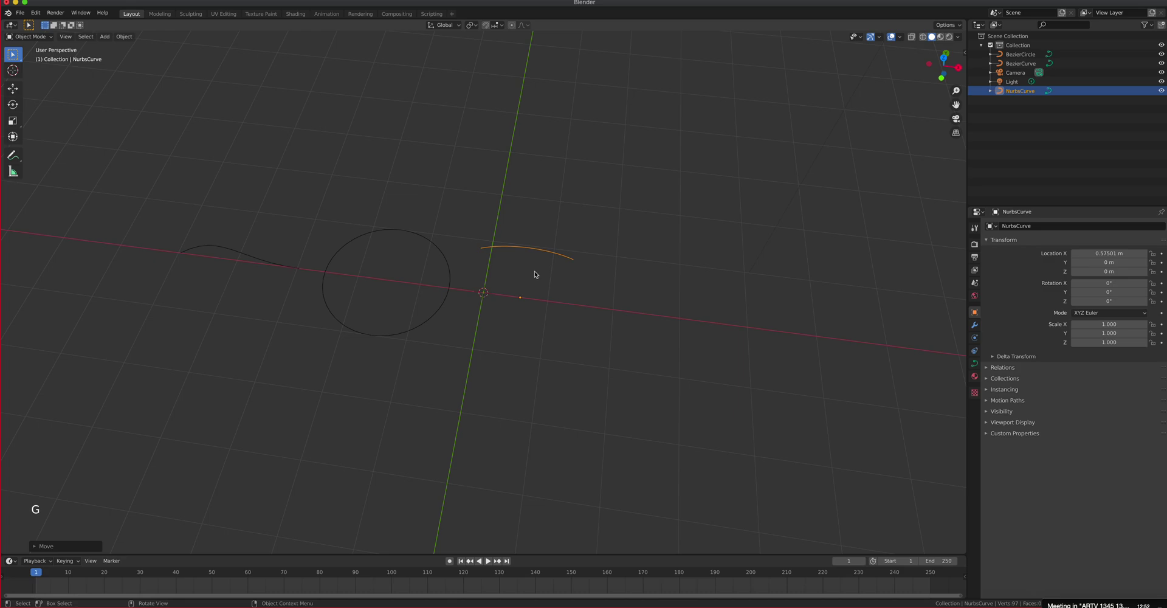
# - Add a Nurbs circle and move it along the X axis to about 2.64 m
pyautogui.hotkey('shift', 'a')
pyautogui.moveTo(534, 272)
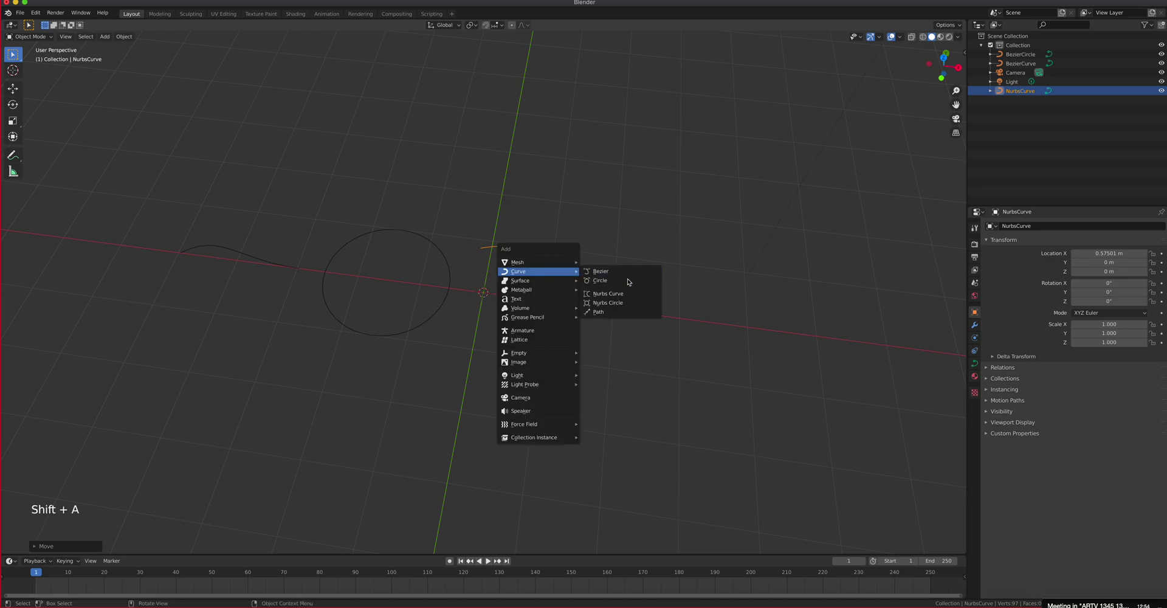
pyautogui.click(630, 309)
pyautogui.press('g')
pyautogui.click(719, 307)
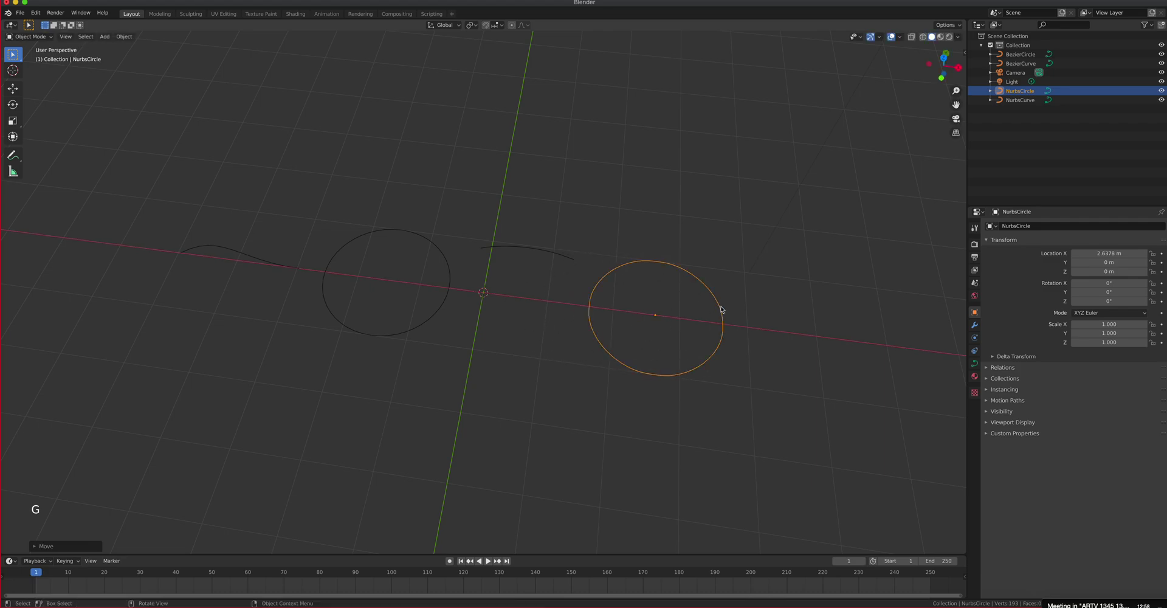
# - Add a curve Path and move it along the X axis to about 6.88 m, beyond the Nurbs circle
pyautogui.hotkey('shift', 'a')
pyautogui.moveTo(619, 325)
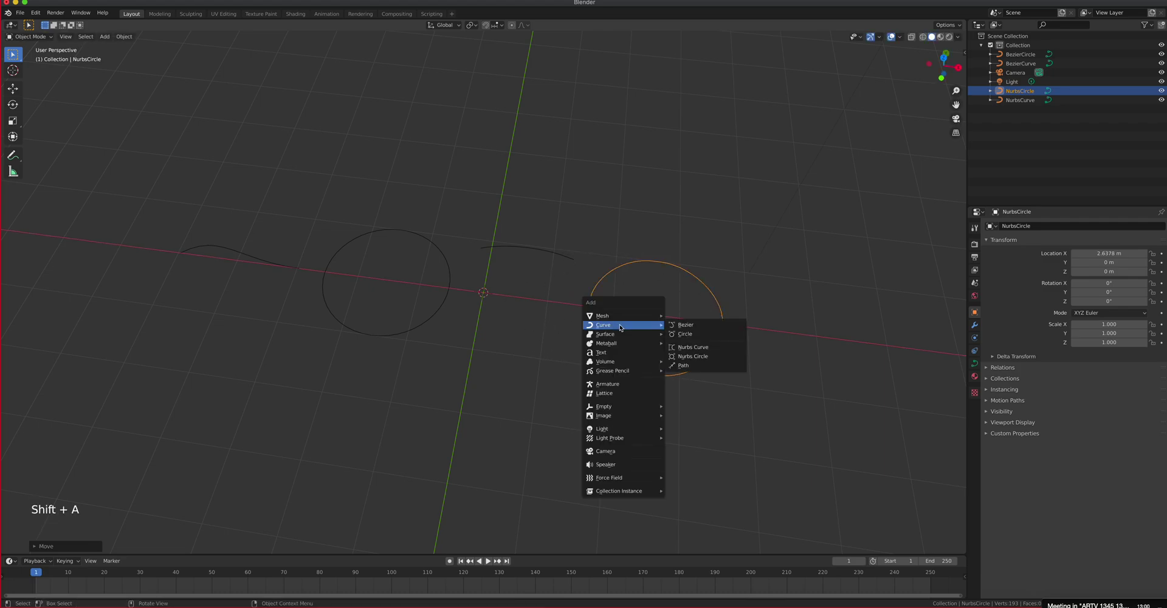
pyautogui.click(696, 366)
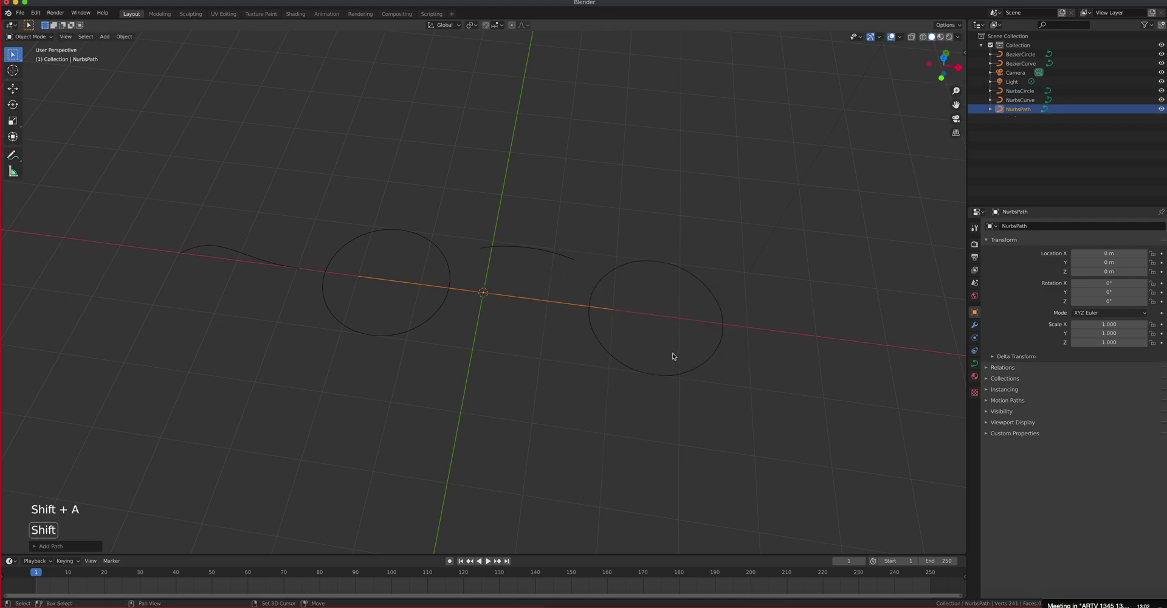
pyautogui.press('g')
pyautogui.press('x')
pyautogui.click(183, 361)
pyautogui.scroll(3, 559, 334)
pyautogui.scroll(-7, 558, 335)
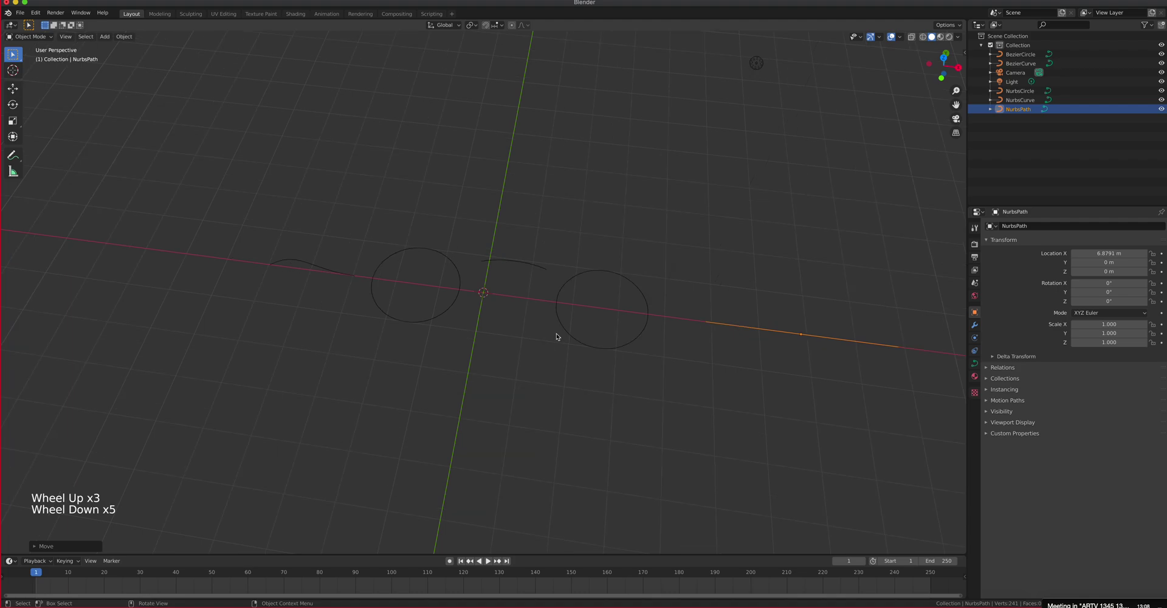
pyautogui.moveTo(556, 335); pyautogui.dragTo(610, 342, button='middle')
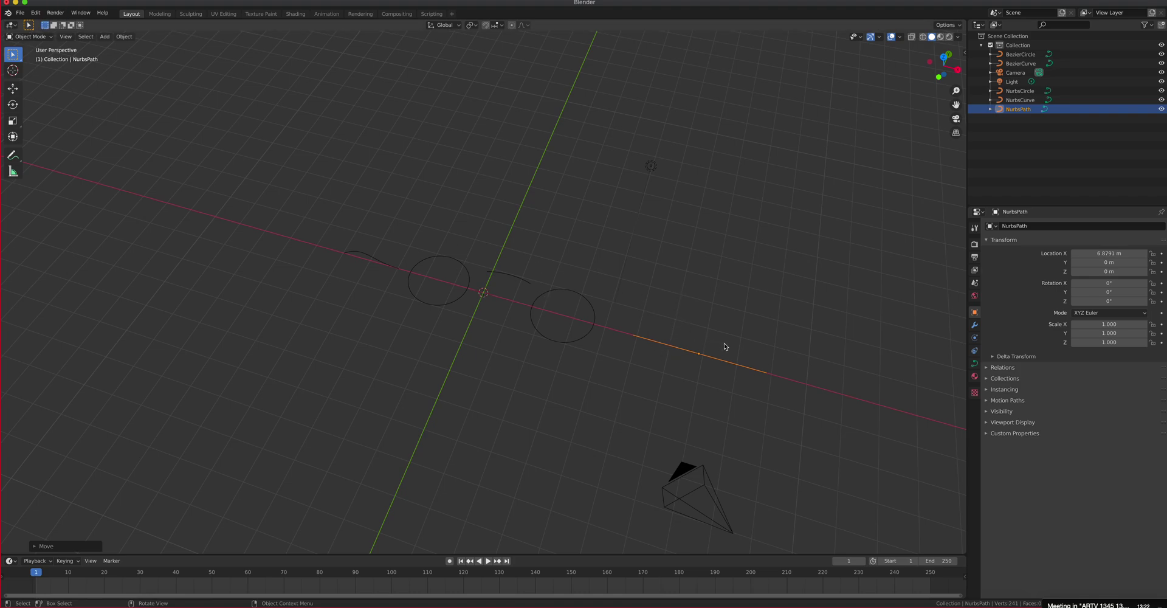
# - In Edit Mode, reshape the Nurbs path into a wave by moving its three inner control points to alternating sides of the X axis
pyautogui.press('Tab')
pyautogui.scroll(5, 720, 365)
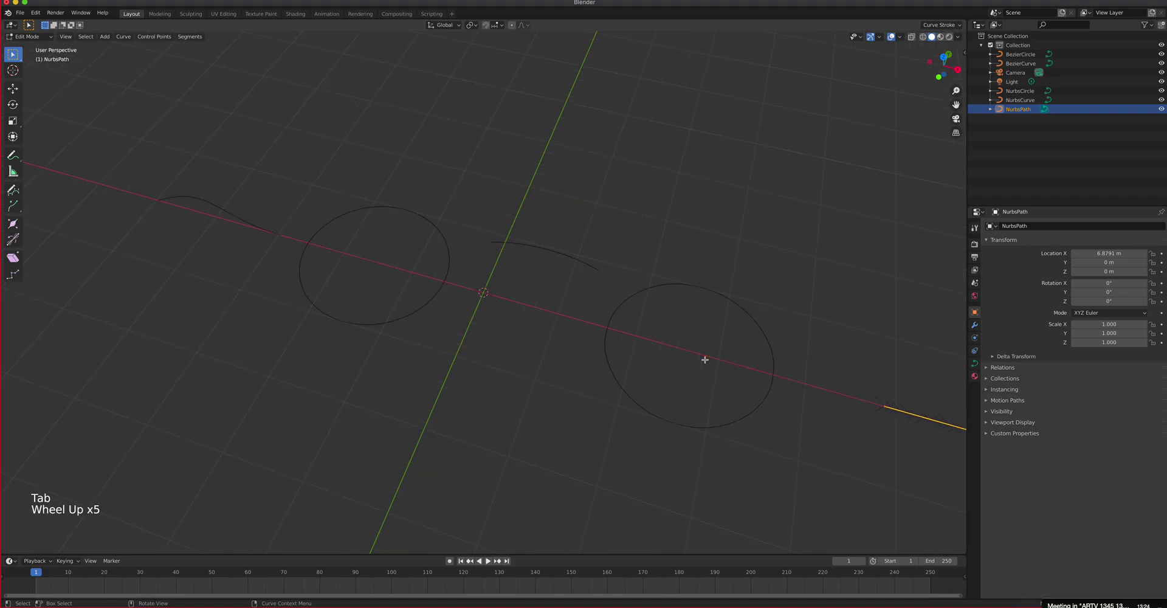
pyautogui.keyDown('shift'); pyautogui.moveTo(749, 364); pyautogui.dragTo(382, 253, button='middle'); pyautogui.keyUp('shift')
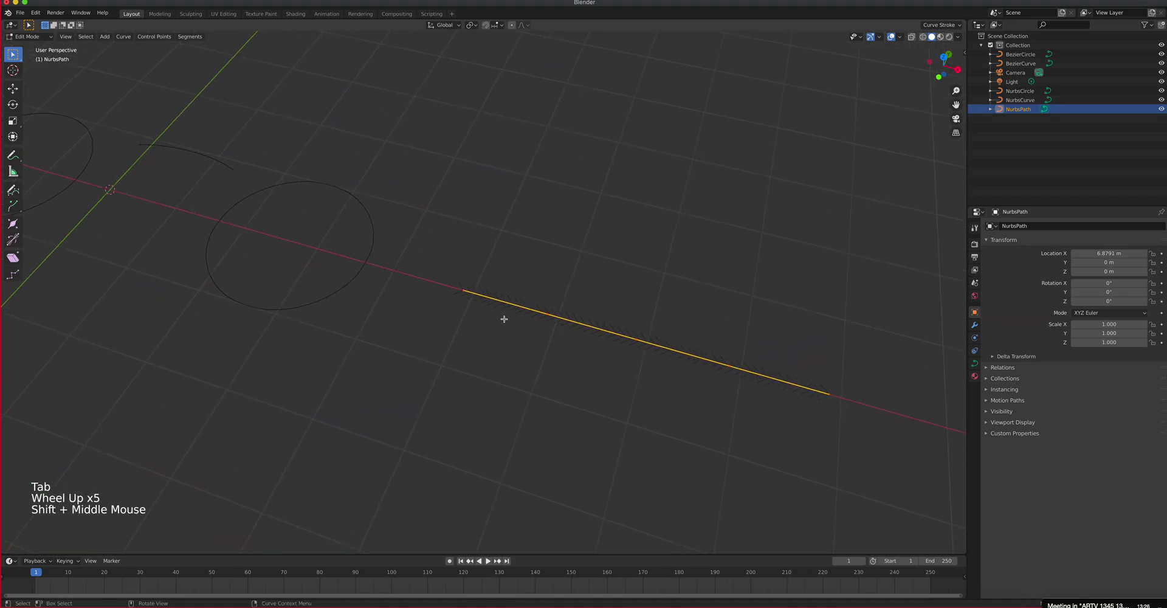
pyautogui.click(541, 308)
pyautogui.press('g')
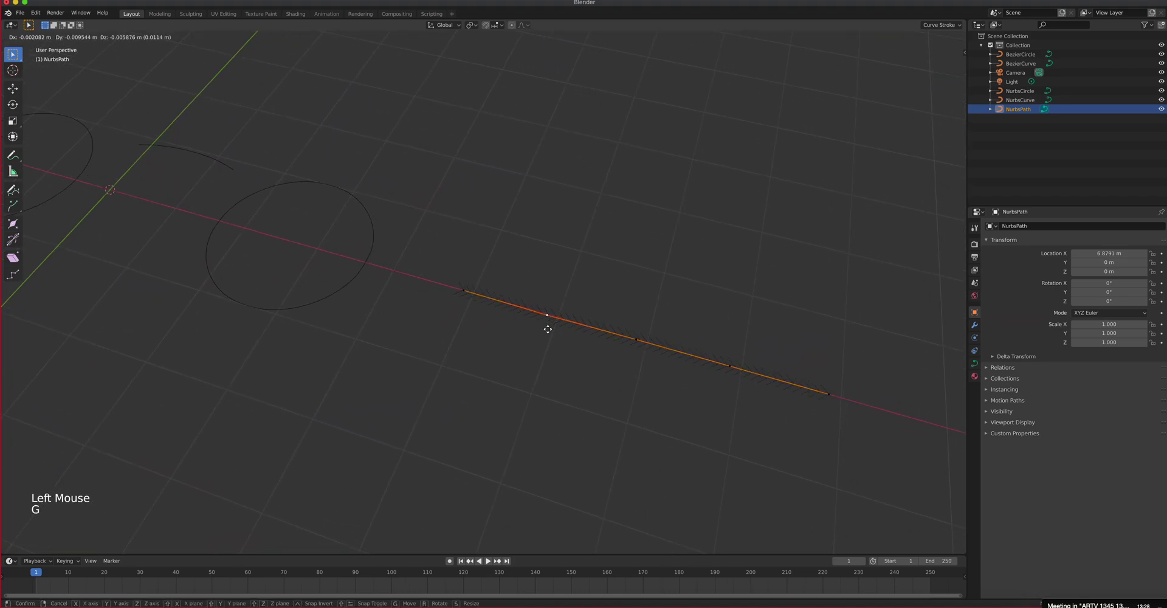
pyautogui.click(547, 387)
pyautogui.click(636, 340)
pyautogui.press('g')
pyautogui.click(671, 255)
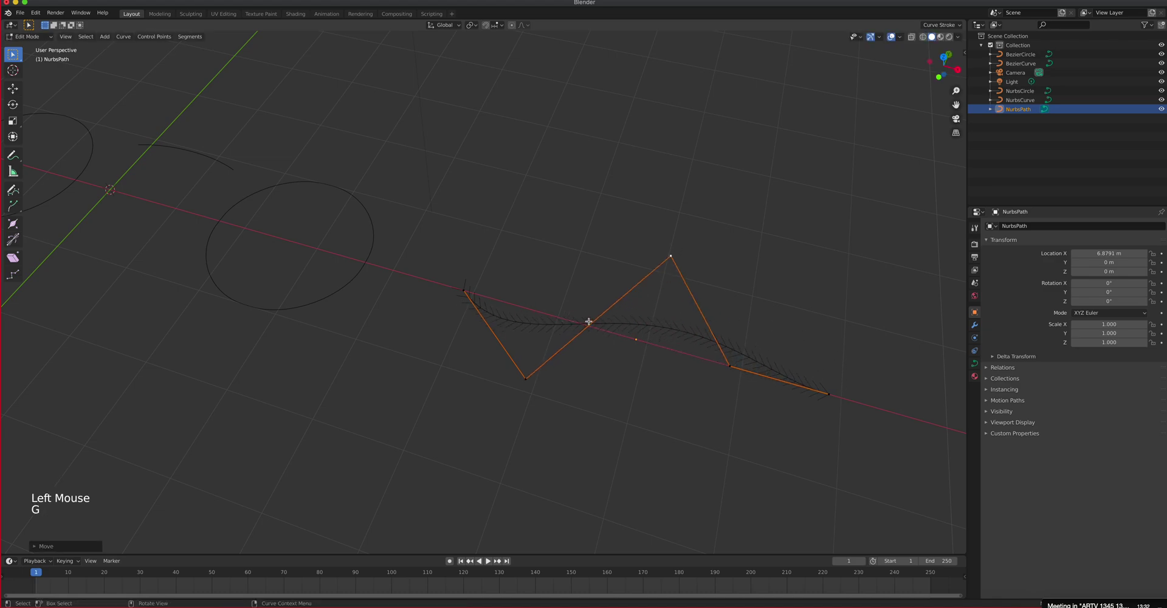
pyautogui.click(730, 365)
pyautogui.press('g')
pyautogui.click(699, 417)
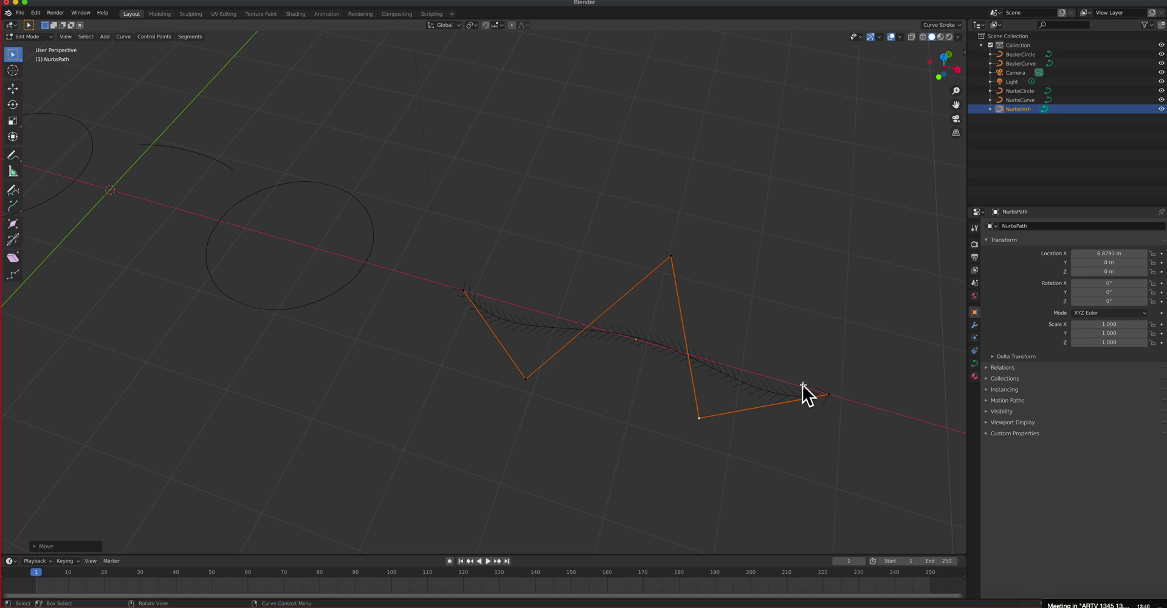
# - In Edit Mode, deform the Nurbs circle into an irregular rounded outline by moving three of its control points outward
pyautogui.press('Tab')
pyautogui.click(372, 254)
pyautogui.press('Tab')
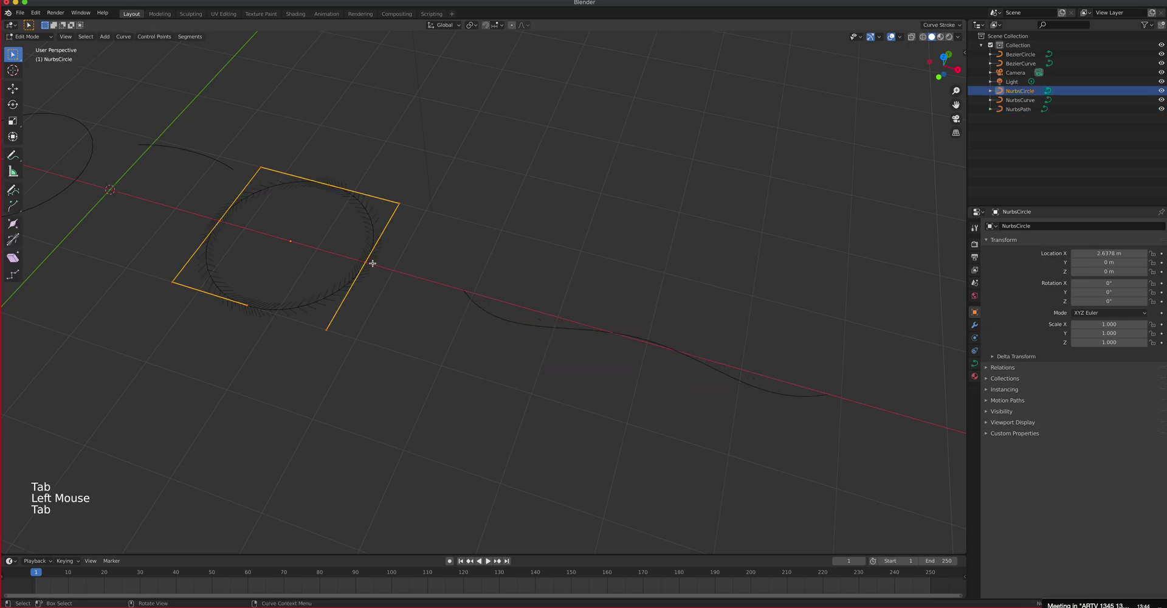
pyautogui.click(371, 262)
pyautogui.press('g')
pyautogui.click(413, 314)
pyautogui.click(329, 183)
pyautogui.press('g')
pyautogui.click(396, 106)
pyautogui.click(246, 304)
pyautogui.press('g')
pyautogui.click(241, 331)
# - Edit the Nurbs curve and move its upper control point nearest the Nurbs circle farther away from the X axis
pyautogui.keyDown('shift'); pyautogui.moveTo(246, 281); pyautogui.dragTo(428, 398, button='middle'); pyautogui.keyUp('shift')
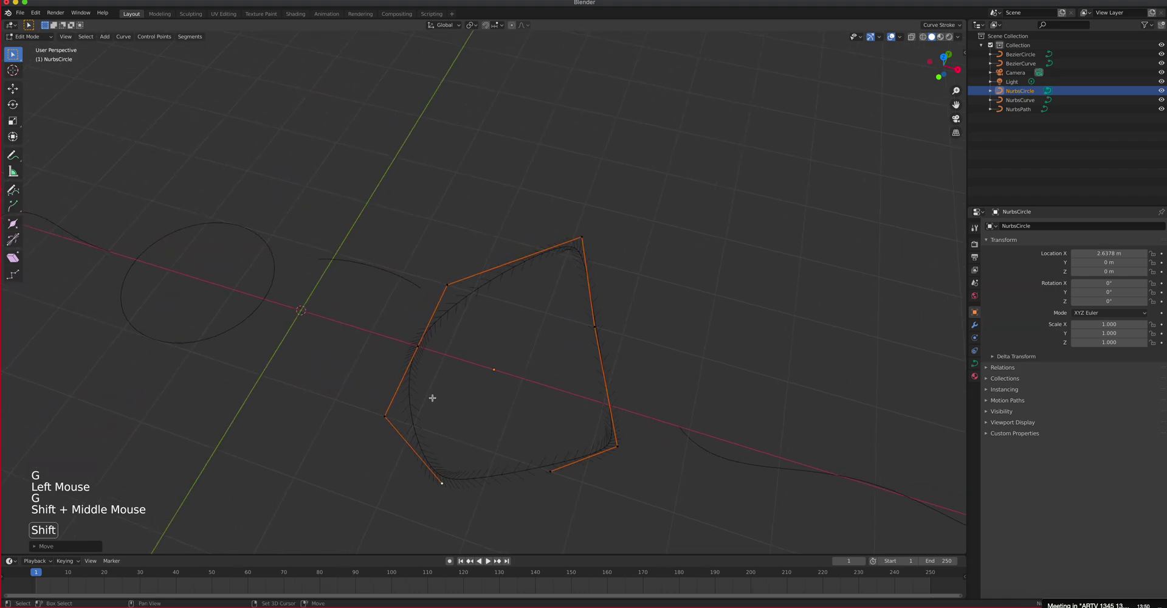
pyautogui.press('Tab')
pyautogui.click(369, 271)
pyautogui.press('Tab')
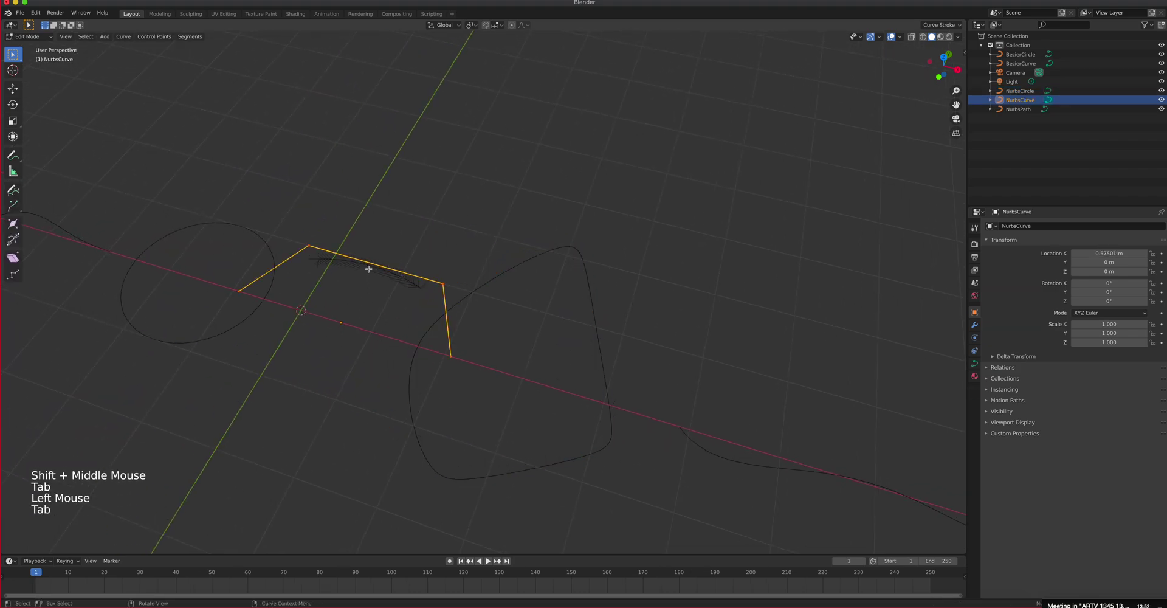
pyautogui.click(444, 280)
pyautogui.press('g')
pyautogui.click(485, 196)
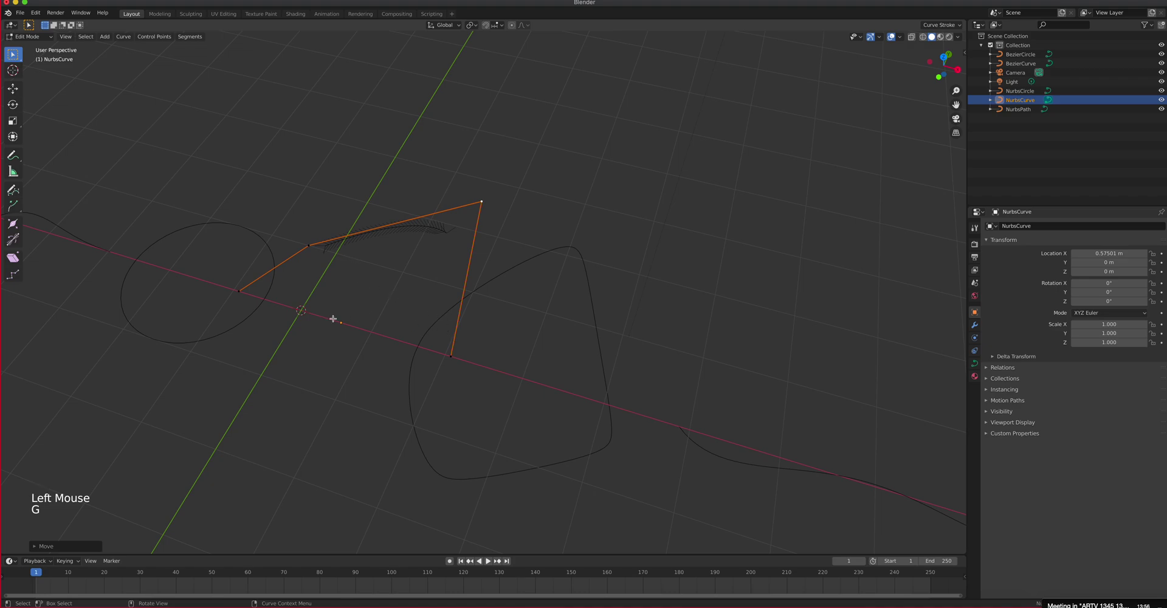
# - Extrude six control points from the Nurbs curve's end nearest the Bezier circle, sweeping around below the X axis and back up through the Nurbs circle
pyautogui.click(242, 295)
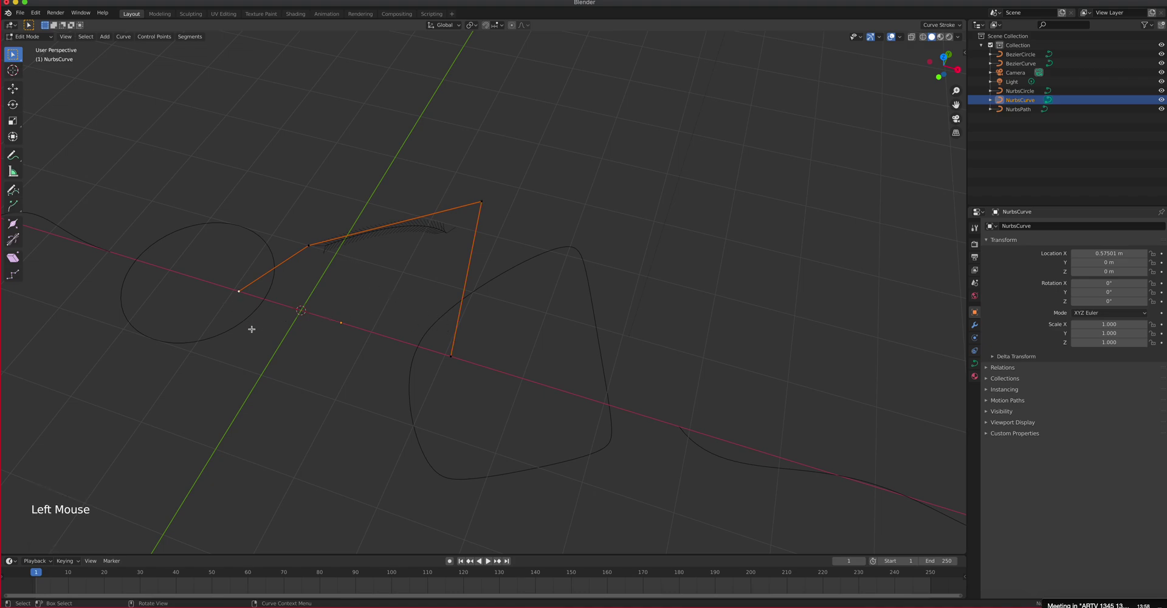
pyautogui.press('e')
pyautogui.click(231, 450)
pyautogui.press('e')
pyautogui.click(303, 511)
pyautogui.press('e')
pyautogui.click(388, 524)
pyautogui.press('e')
pyautogui.click(509, 508)
pyautogui.press('e')
pyautogui.click(574, 475)
pyautogui.press('e')
pyautogui.click(611, 290)
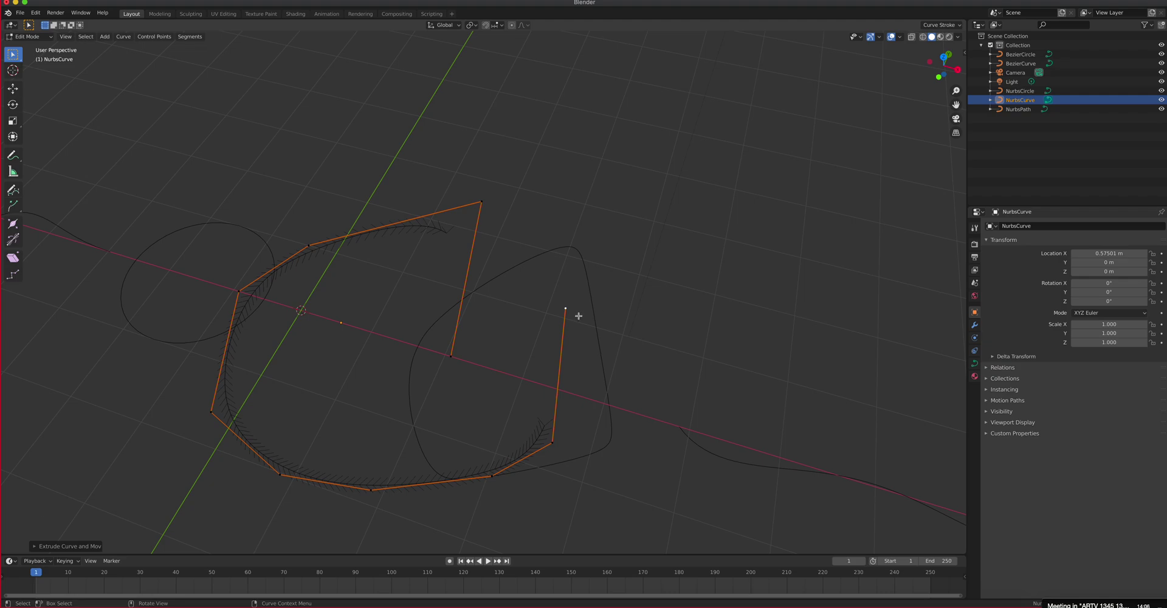
# - Extrude the Nurbs curve's segment between its two upper control points away from the X axis to form a second bulge
pyautogui.click(481, 201)
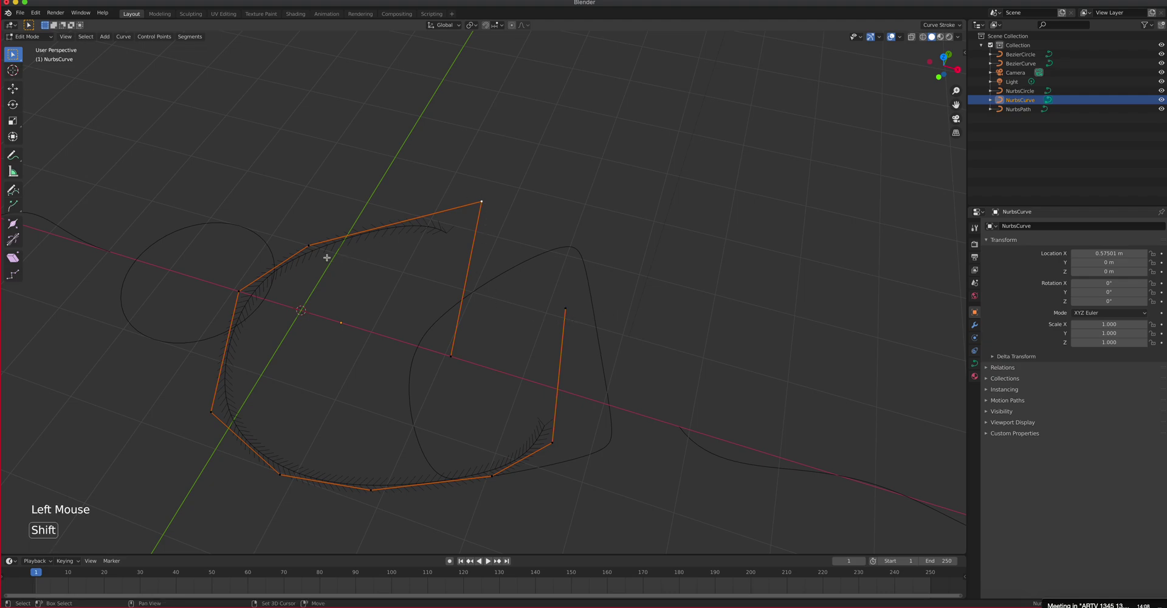
pyautogui.keyDown('shift'); pyautogui.click(311, 244); pyautogui.keyUp('shift')
pyautogui.press('e')
pyautogui.click(299, 129)
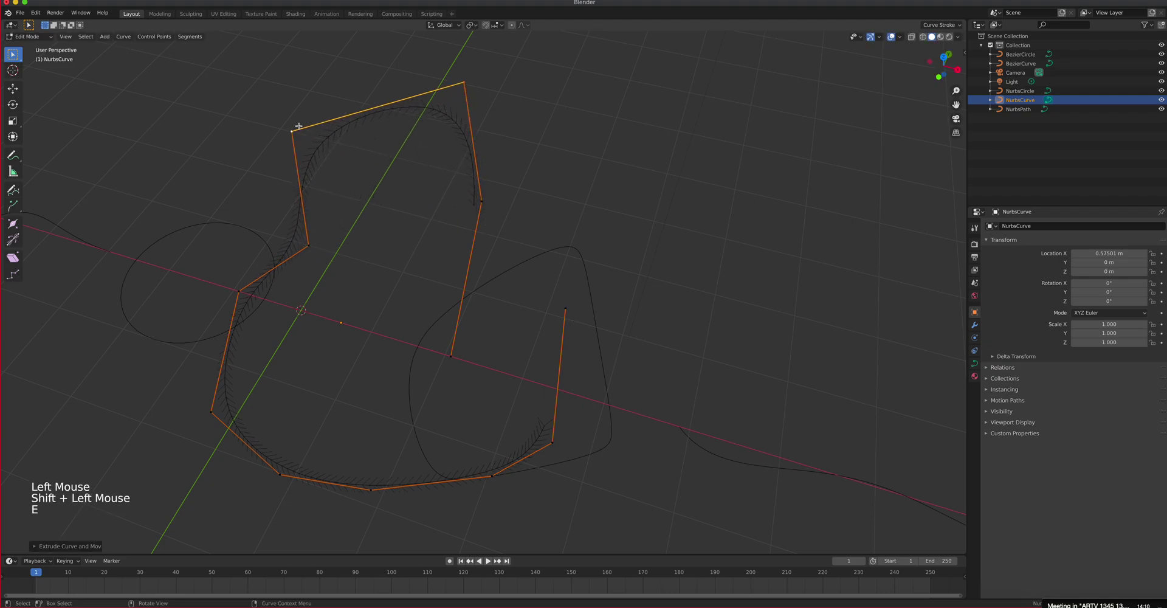
# - Subdivide the Nurbs curve's end segment next to the Nurbs circle, move the new midpoint outward and return to Object Mode
pyautogui.click(484, 201)
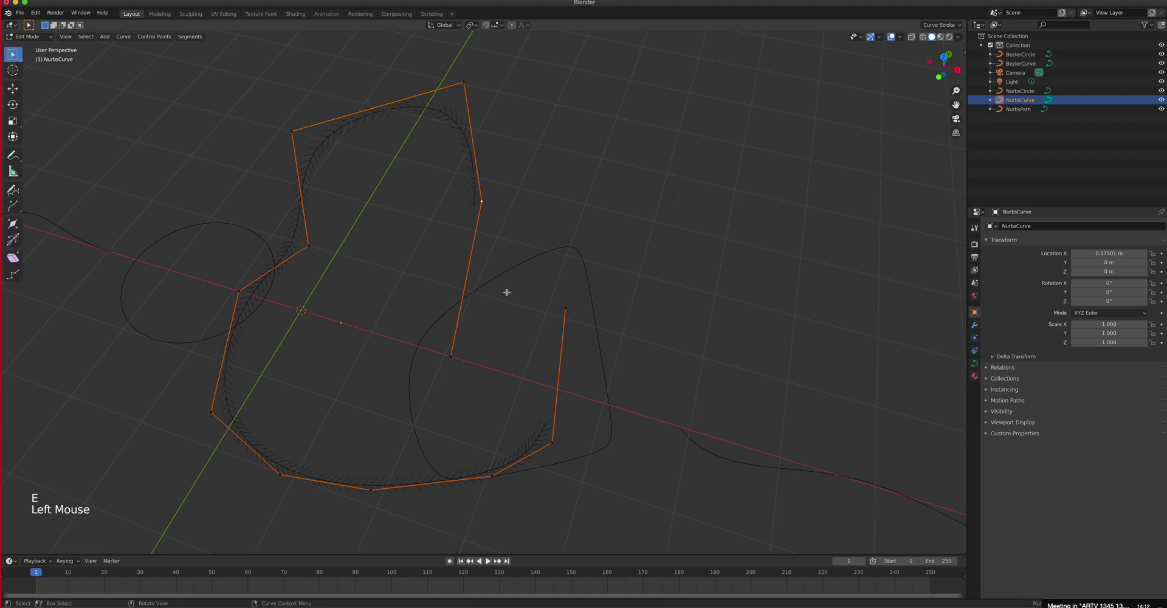
pyautogui.keyDown('shift'); pyautogui.click(453, 360); pyautogui.keyUp('shift')
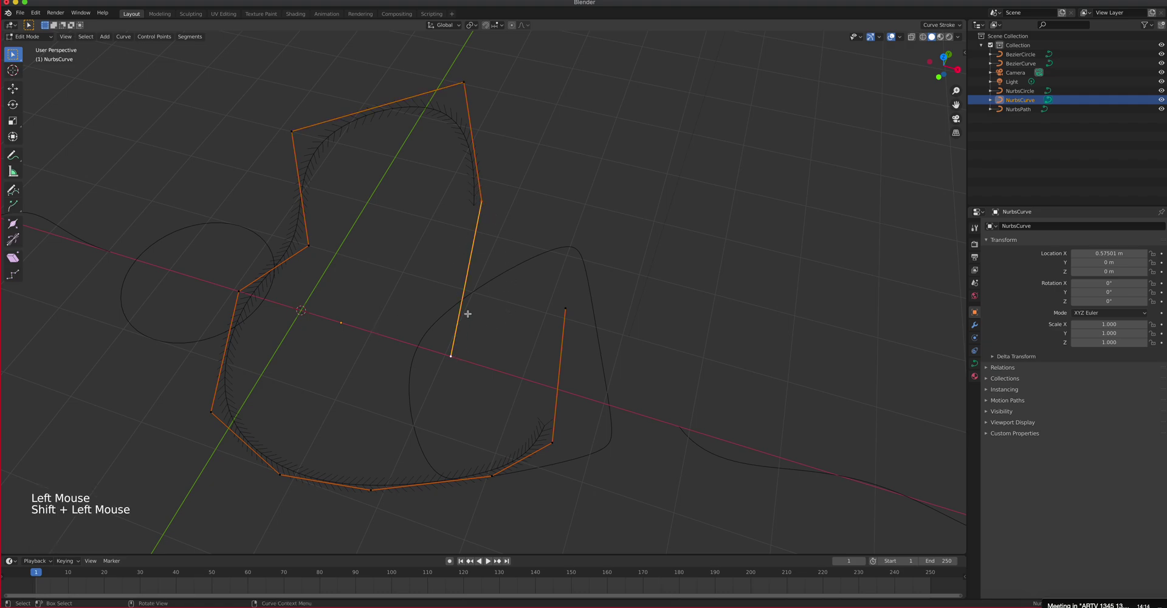
pyautogui.rightClick(469, 252)
pyautogui.click(473, 252)
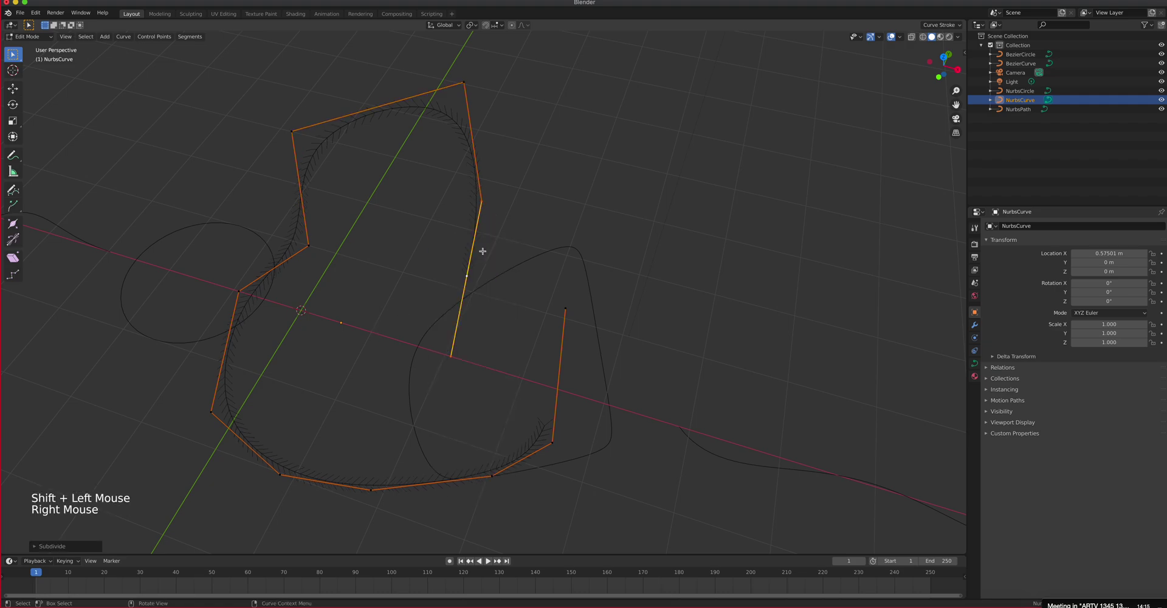
pyautogui.click(469, 279)
pyautogui.press('g')
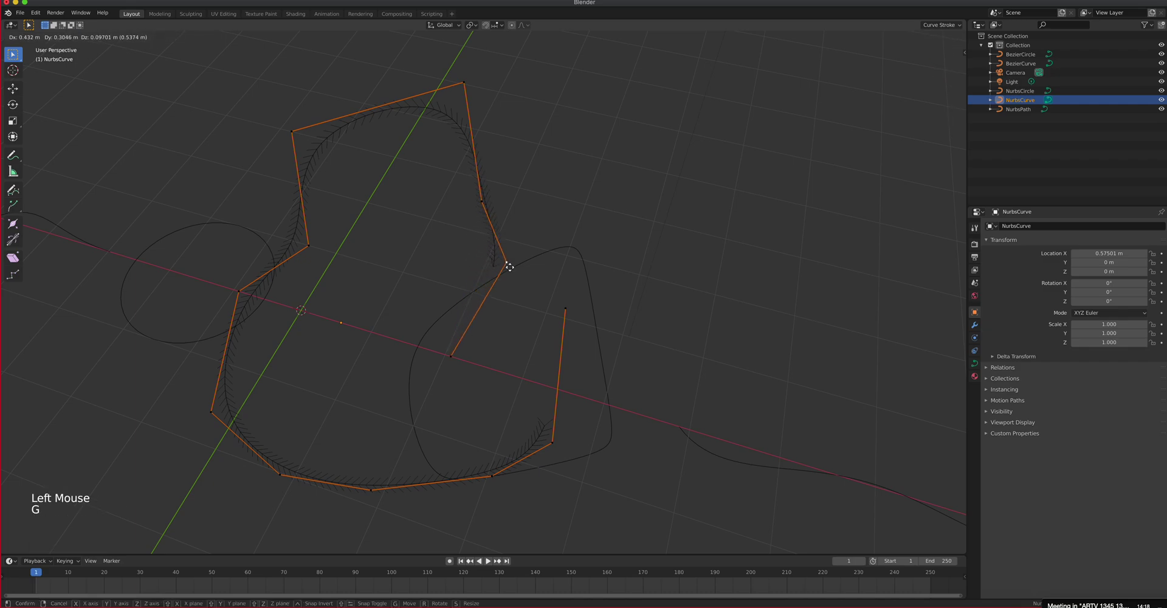
pyautogui.click(507, 261)
pyautogui.press('Tab')
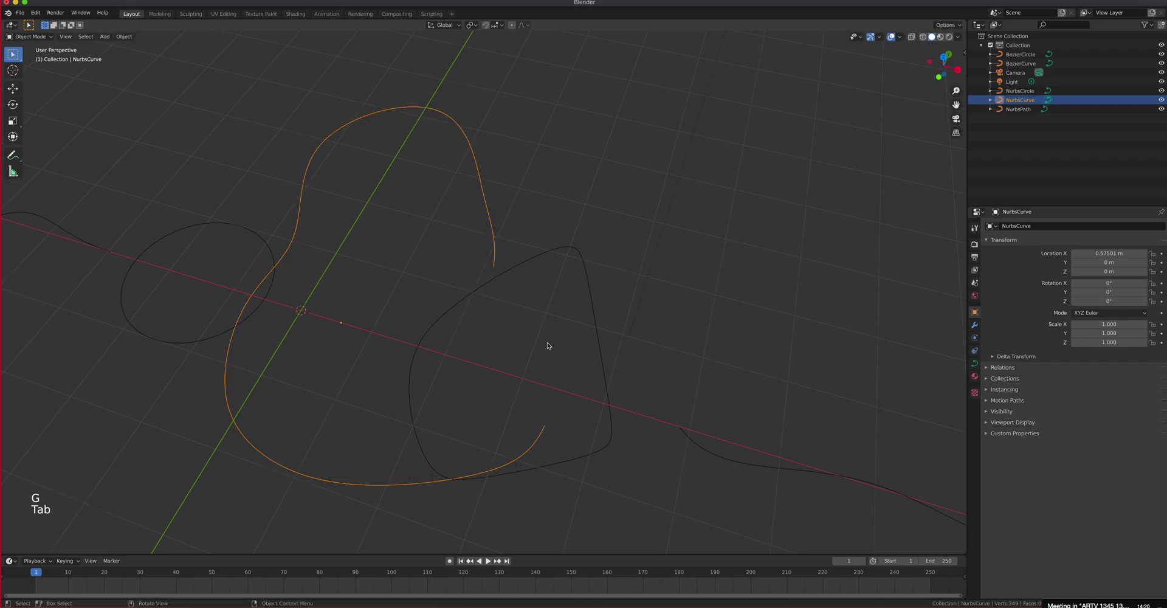
pyautogui.keyDown('shift'); pyautogui.moveTo(421, 313); pyautogui.dragTo(735, 383, button='middle'); pyautogui.keyUp('shift')
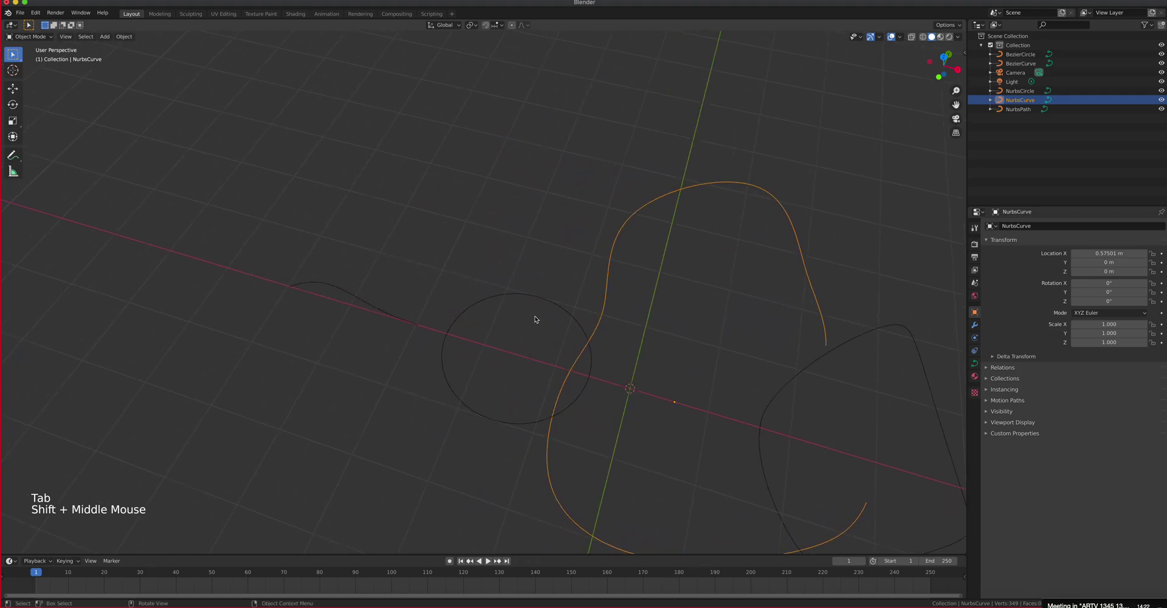
# - Start a new General file without saving the changes and delete the default cube
pyautogui.click(20, 12)
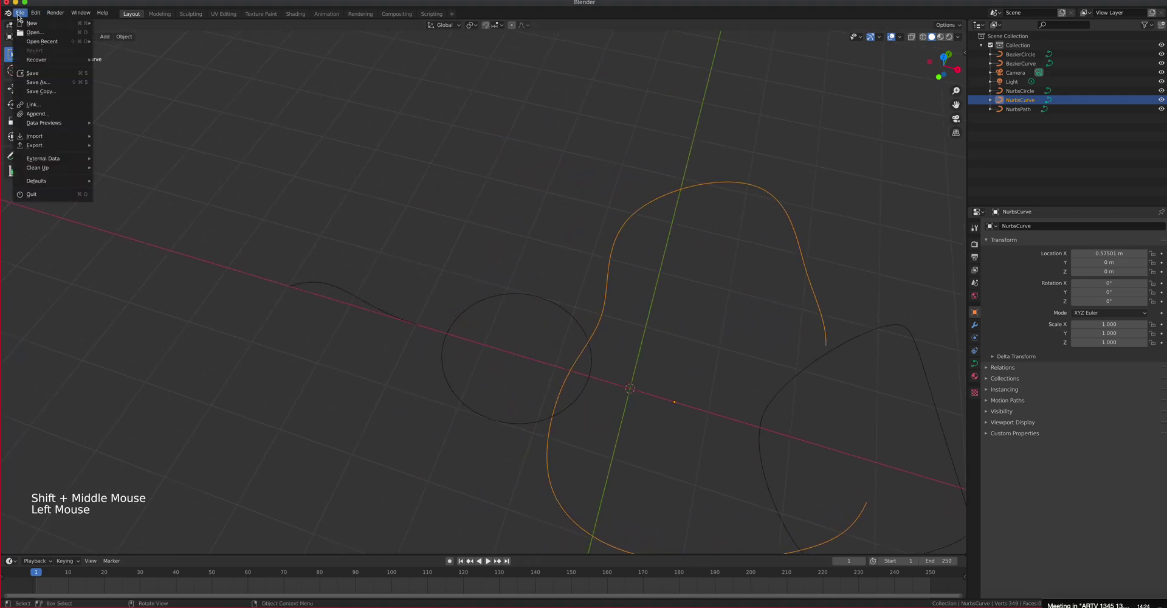
pyautogui.moveTo(23, 25)
pyautogui.click(116, 22)
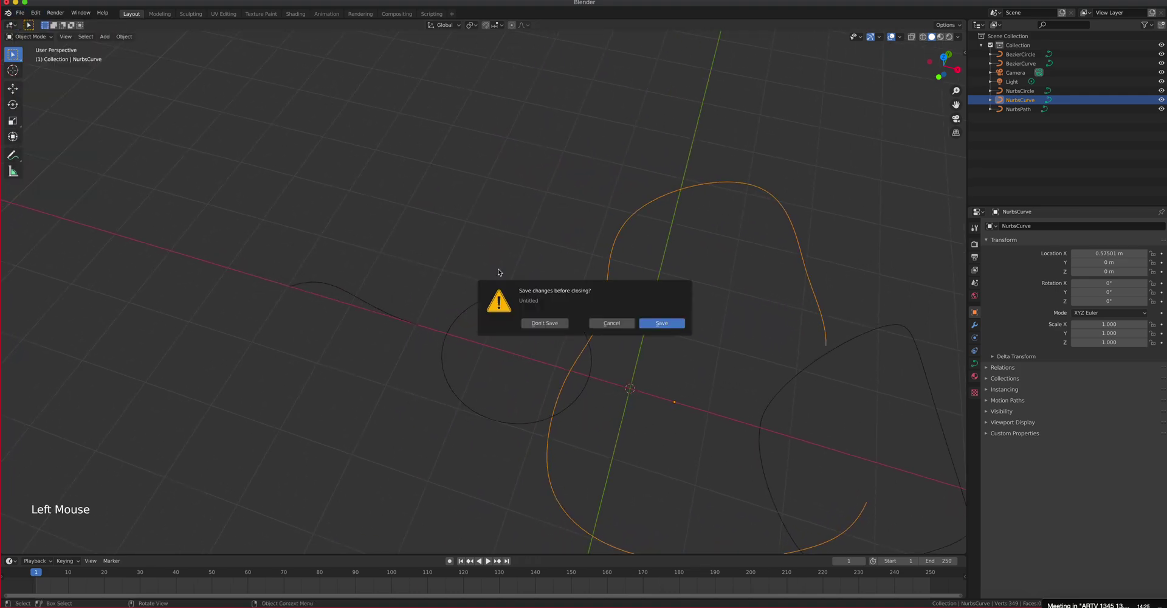
pyautogui.click(543, 324)
pyautogui.press('Delete')
pyautogui.moveTo(543, 325); pyautogui.dragTo(555, 330, button='middle')
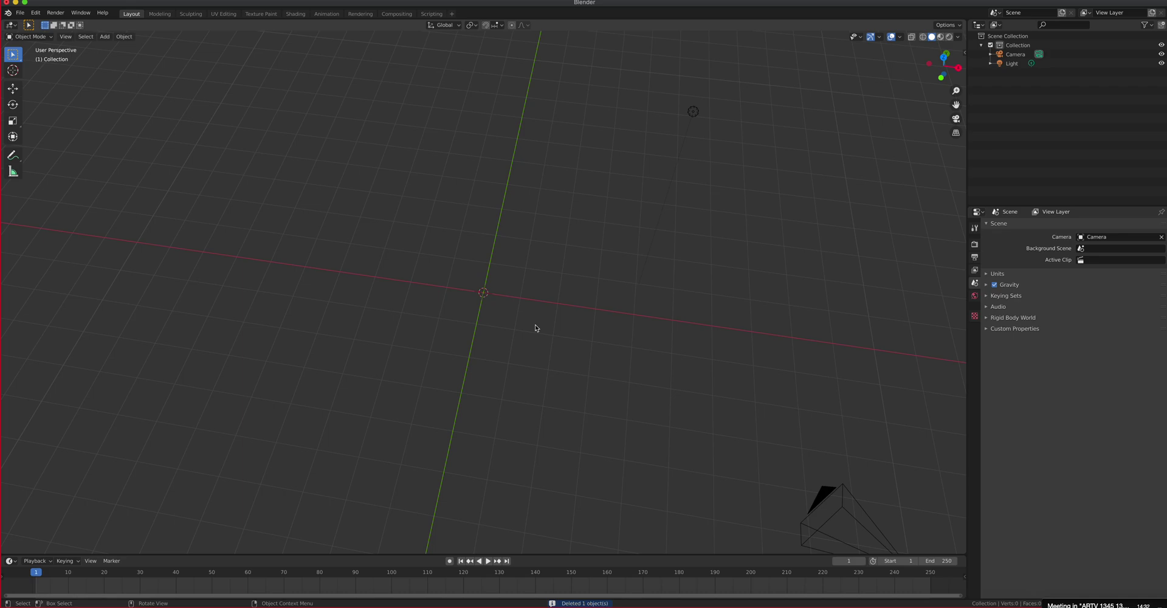
# - Add a Bezier curve at the origin and view it from the top
pyautogui.hotkey('shift', 'a')
pyautogui.moveTo(535, 326)
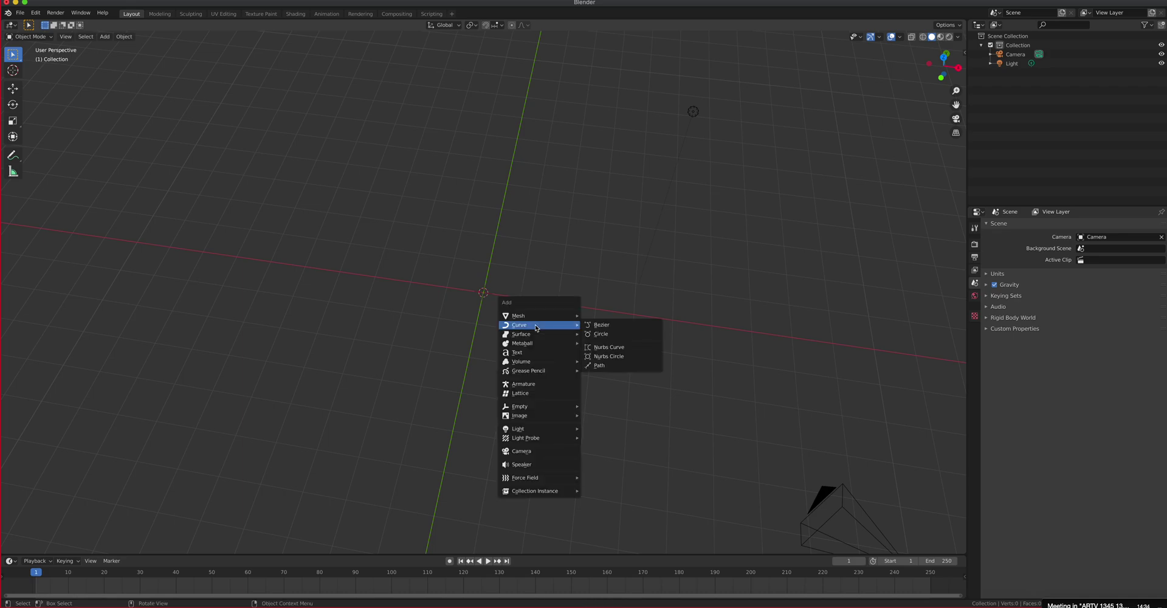
pyautogui.click(595, 324)
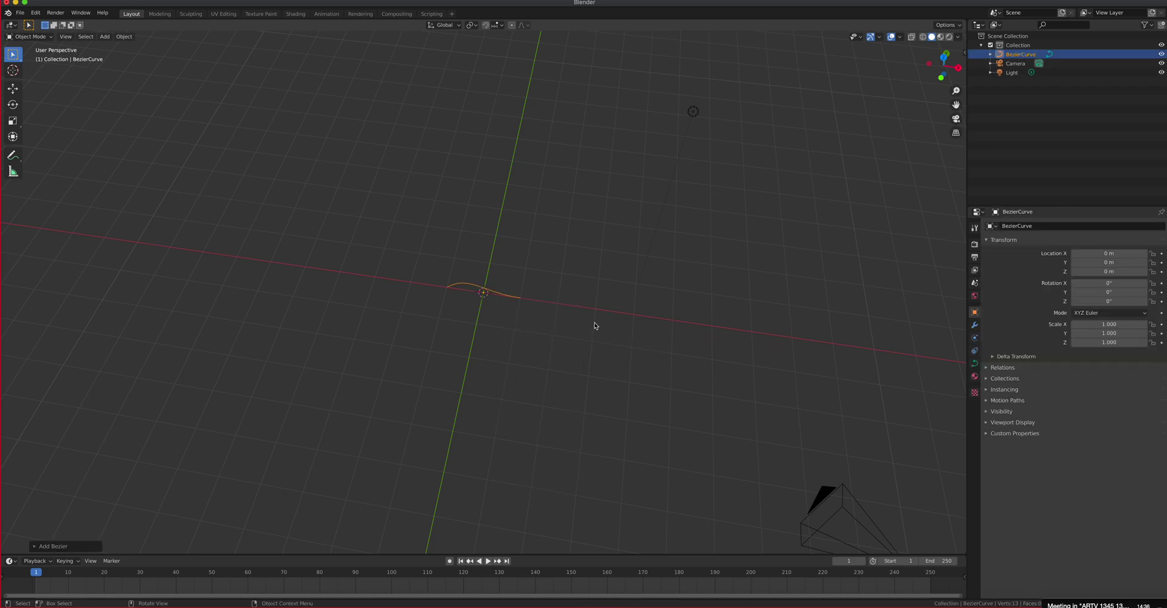
pyautogui.press('KP_7')
pyautogui.scroll(5, 590, 319)
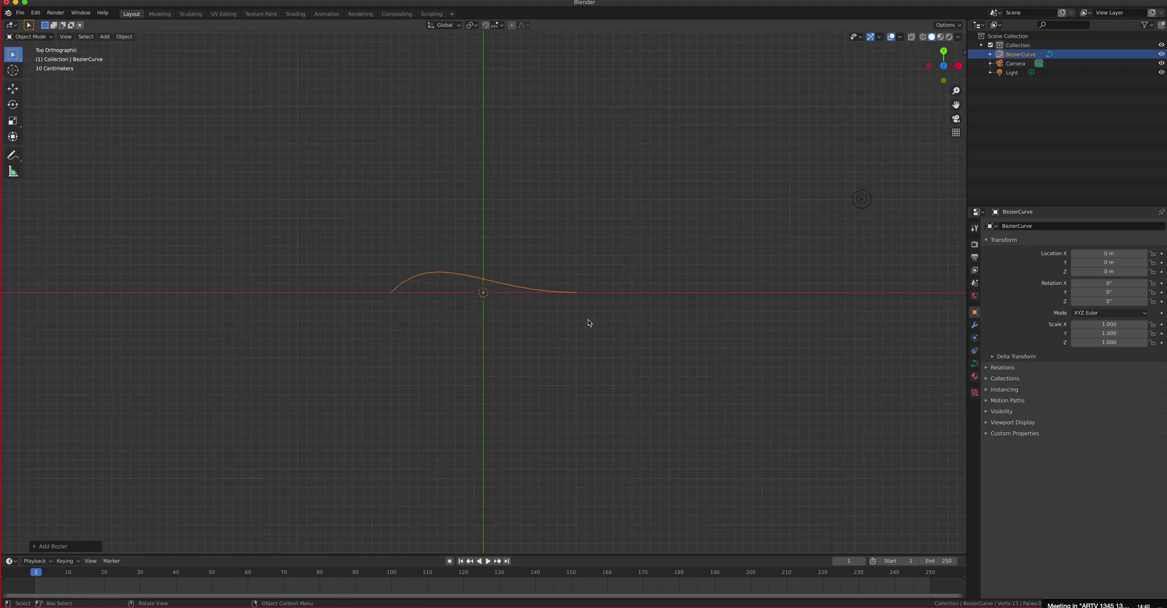
# - Start the Screencast Keys display in the viewport
pyautogui.press('n')
pyautogui.click(961, 133)
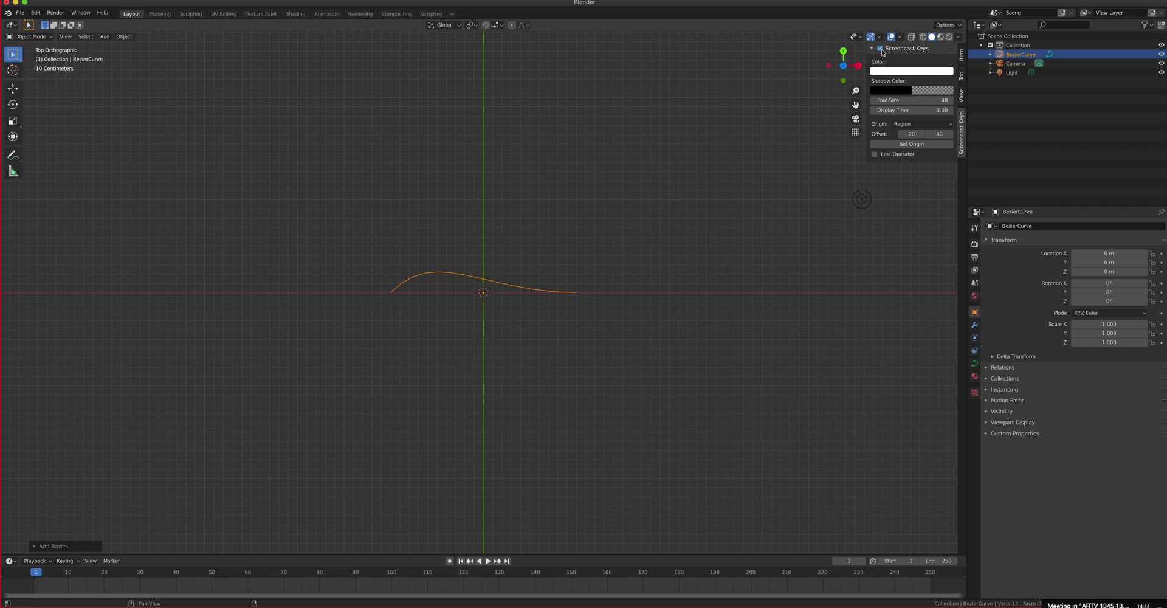
pyautogui.press('n')
# - In Edit Mode, move the Bezier curve's positive-X end point slightly outward and above the X axis
pyautogui.scroll(4, 535, 249)
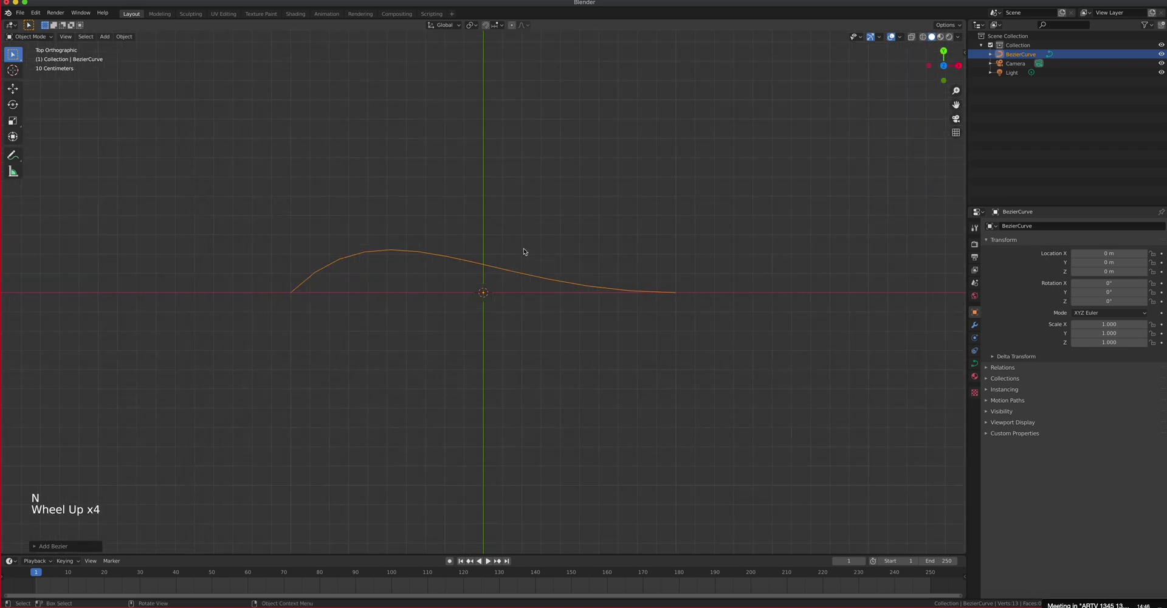
pyautogui.keyDown('shift'); pyautogui.moveTo(523, 248); pyautogui.dragTo(508, 271, button='middle'); pyautogui.keyUp('shift')
pyautogui.press('Tab')
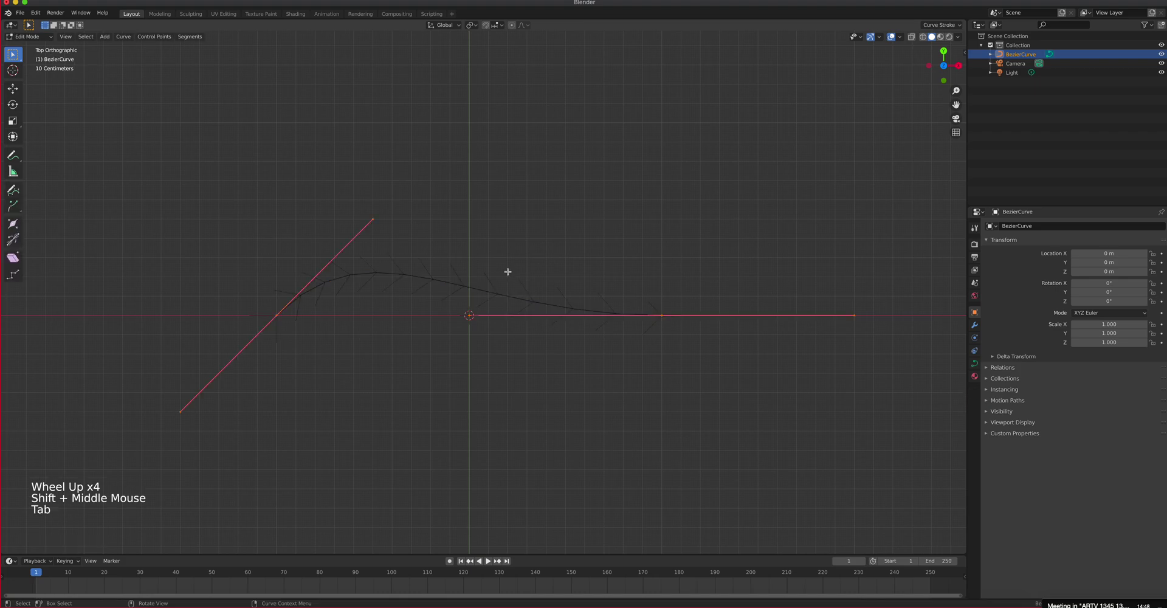
pyautogui.click(277, 316)
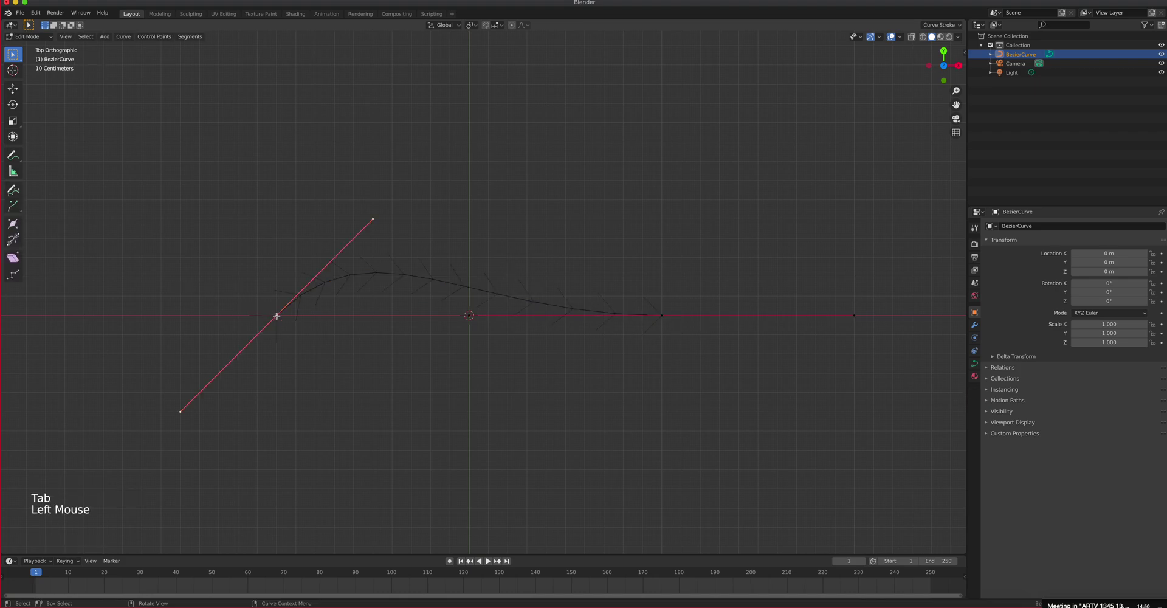
pyautogui.click(661, 315)
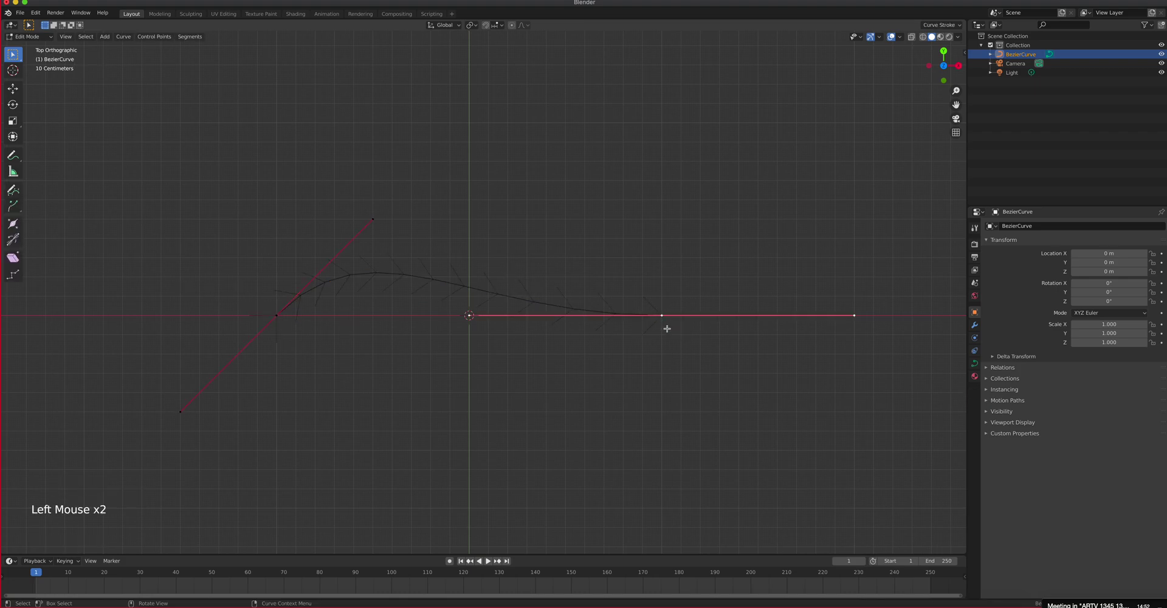
pyautogui.press('g')
pyautogui.click(675, 318)
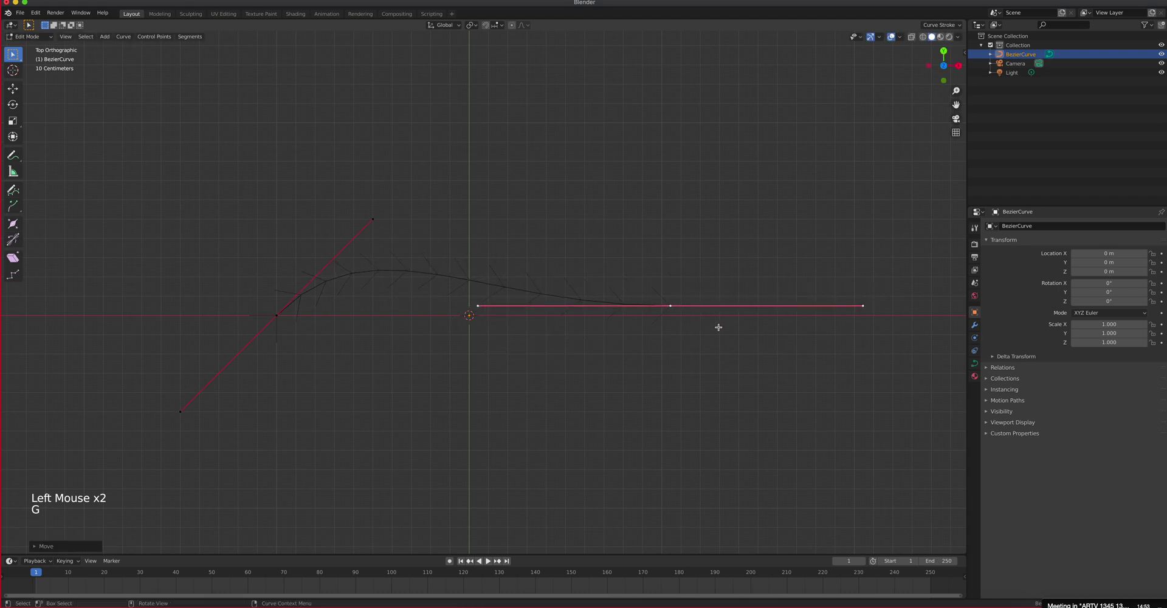
# - Swing the positive-X end point's outer handle upward, then pull its inner handle well above the X axis
pyautogui.click(864, 306)
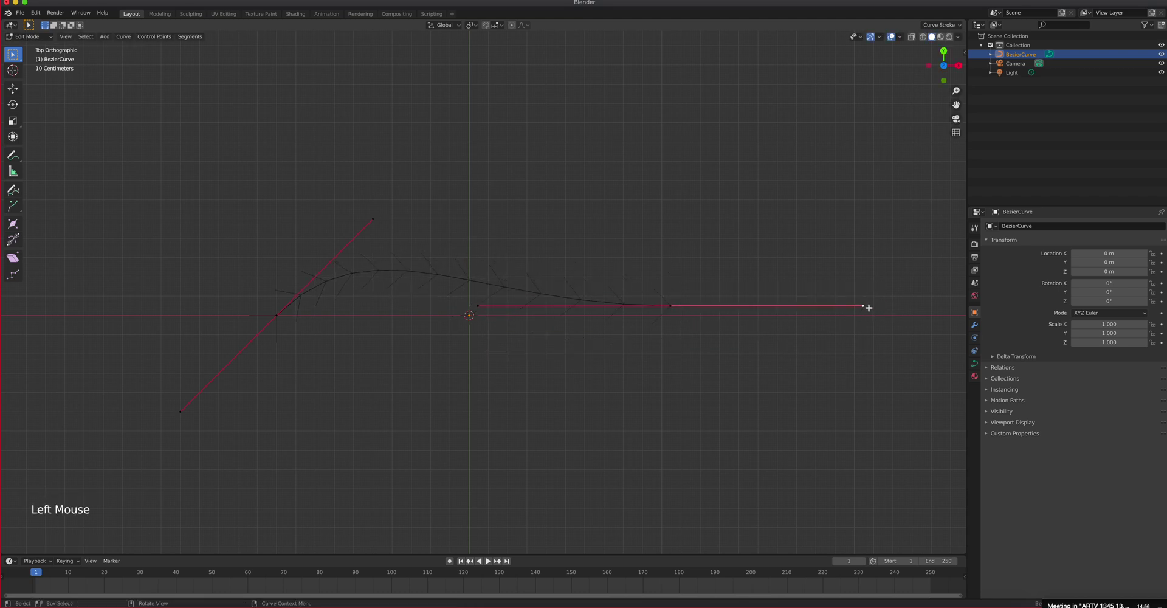
pyautogui.press('g')
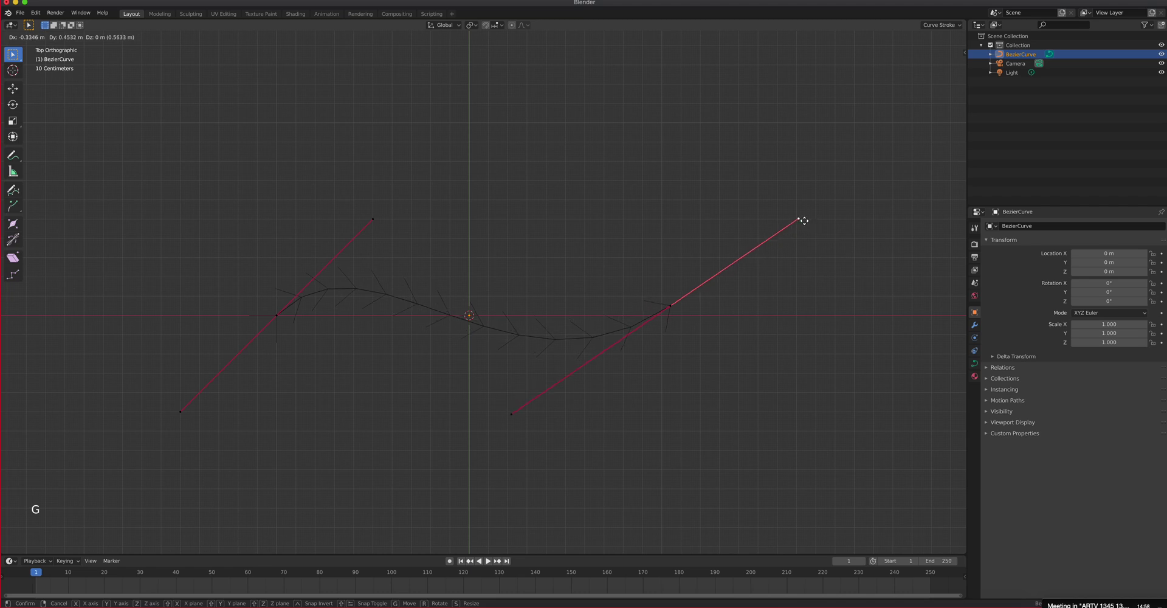
pyautogui.click(761, 220)
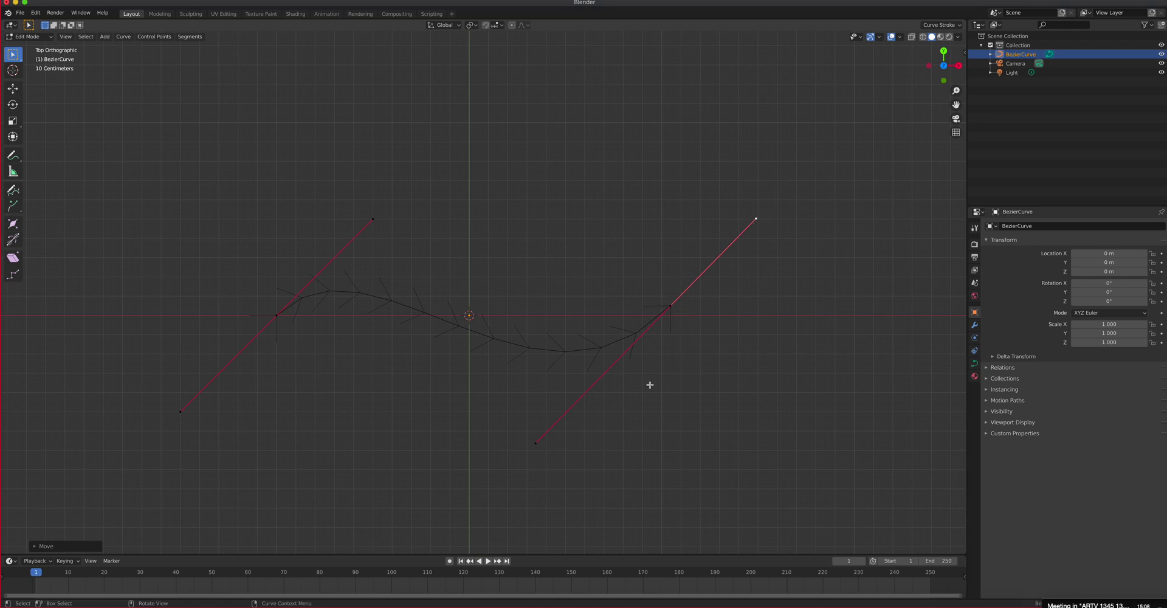
pyautogui.click(541, 438)
pyautogui.press('g')
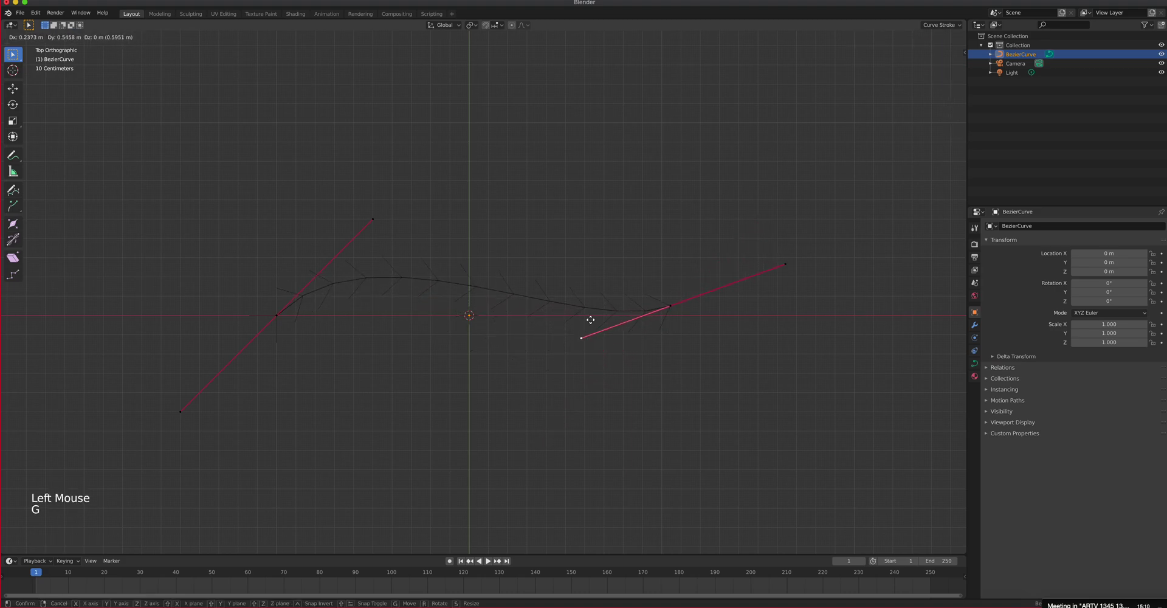
pyautogui.click(611, 220)
# - Pull the upper handles of both end points to nearly vertical so the Bezier curve forms a rounded arch
pyautogui.click(372, 218)
pyautogui.press('g')
pyautogui.click(311, 152)
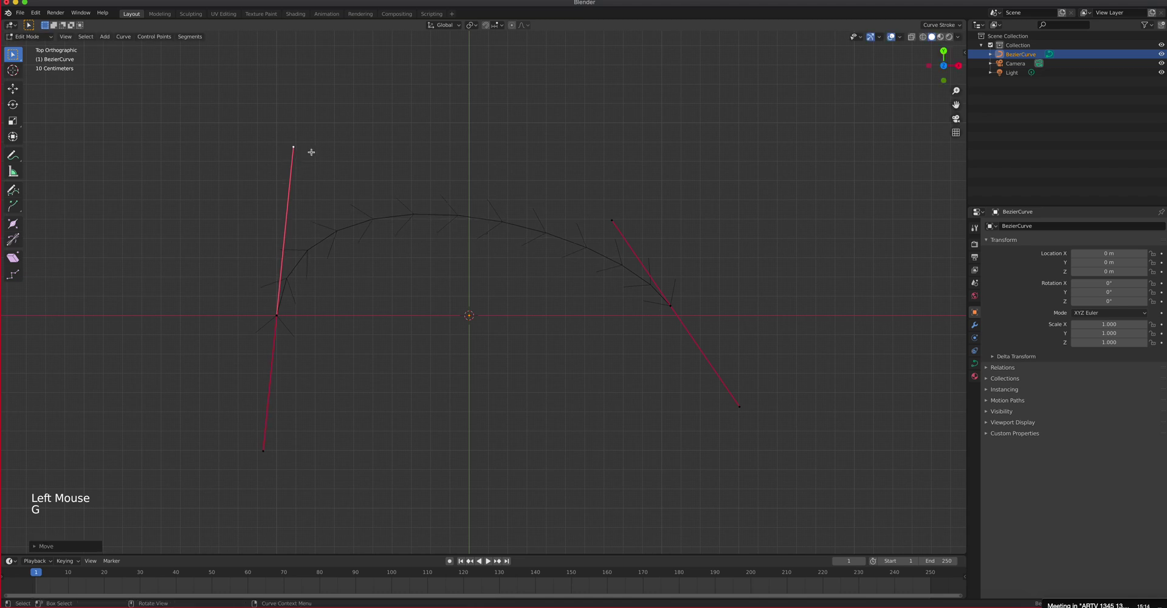
pyautogui.click(612, 220)
pyautogui.press('g')
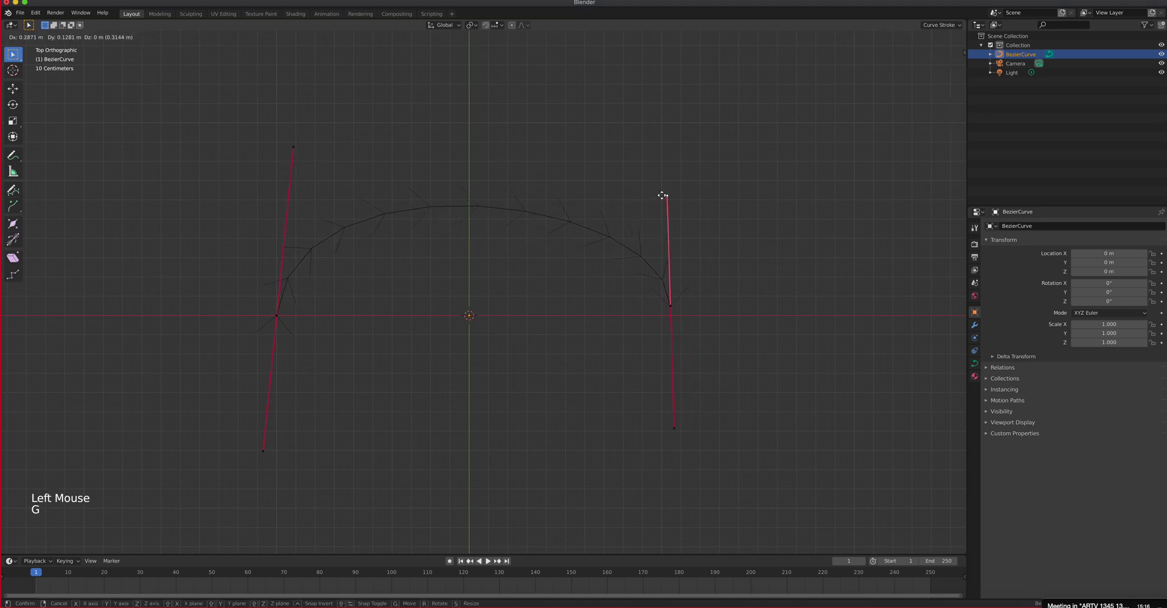
pyautogui.click(662, 195)
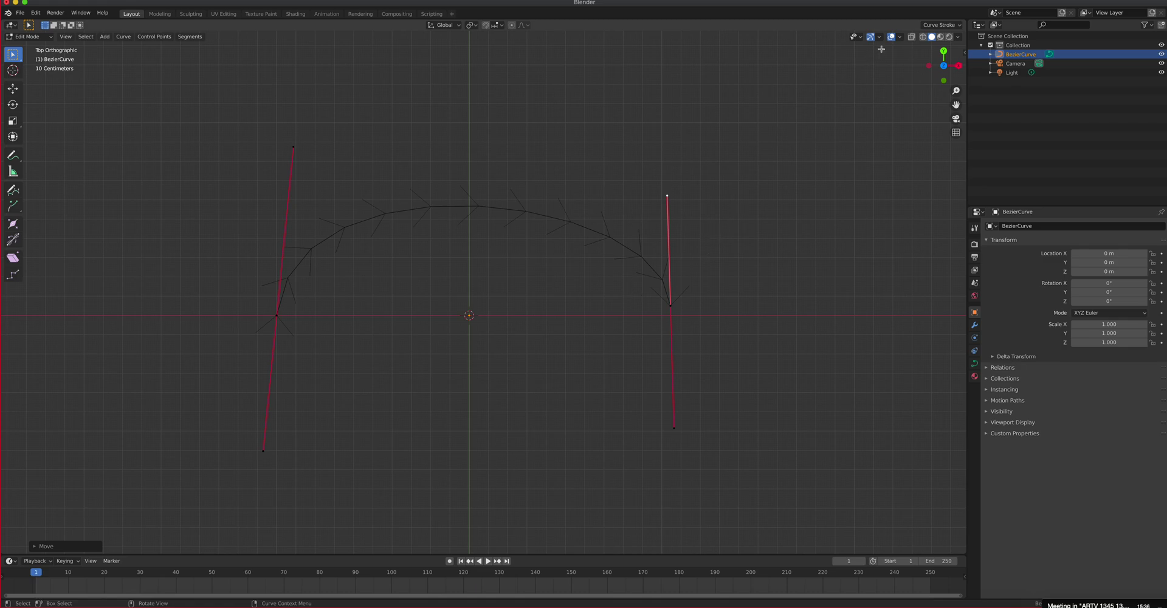
# - Toggle the curve normals overlay to compare its effect, leaving the normals hidden
pyautogui.click(899, 38)
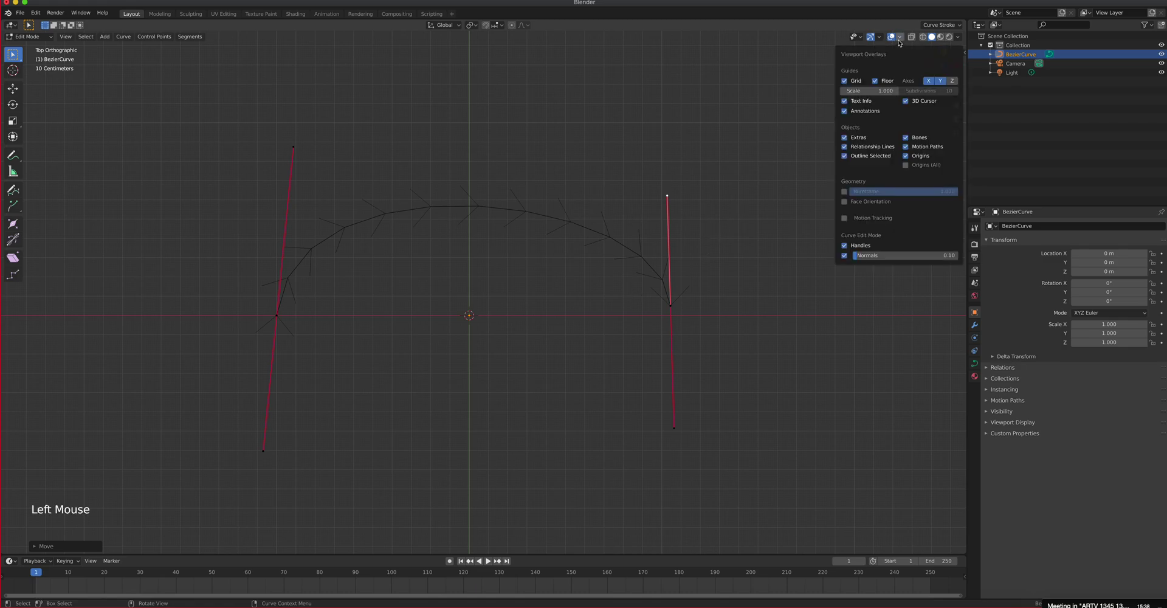
pyautogui.click(845, 257)
pyautogui.click(844, 257)
pyautogui.click(844, 257)
pyautogui.click(844, 257)
pyautogui.click(844, 256)
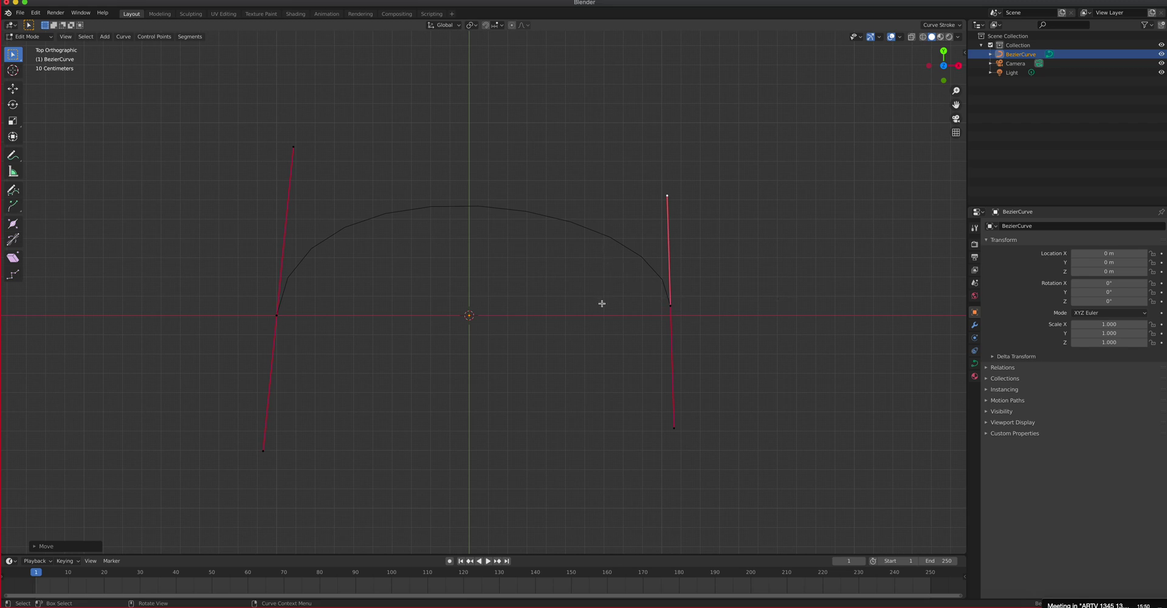
# - Extrude a new control point from the Bezier curve's positive-X end, farther out along the X axis
pyautogui.moveTo(547, 529); pyautogui.dragTo(533, 493, button='middle')
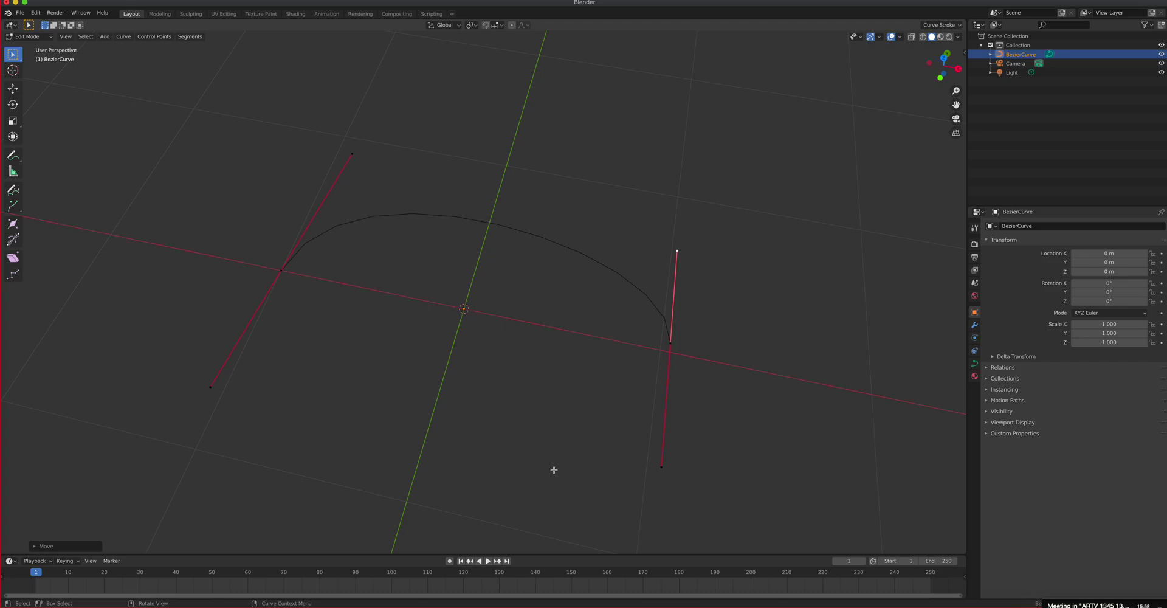
pyautogui.moveTo(596, 357); pyautogui.dragTo(509, 277, button='middle')
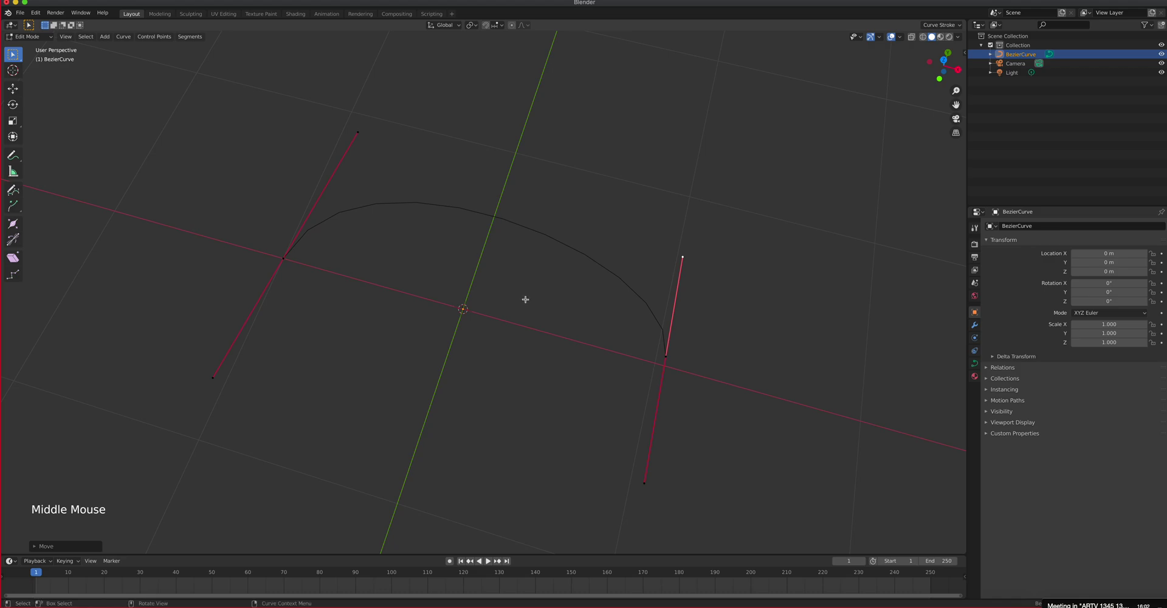
pyautogui.scroll(-3, 525, 299)
pyautogui.click(580, 333)
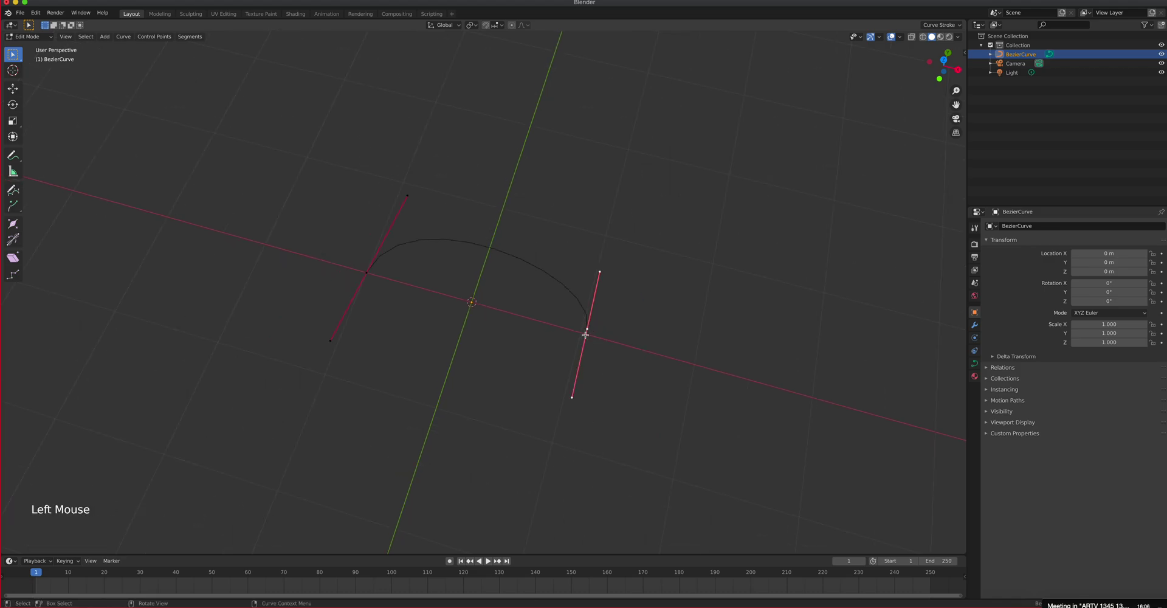
pyautogui.press('e')
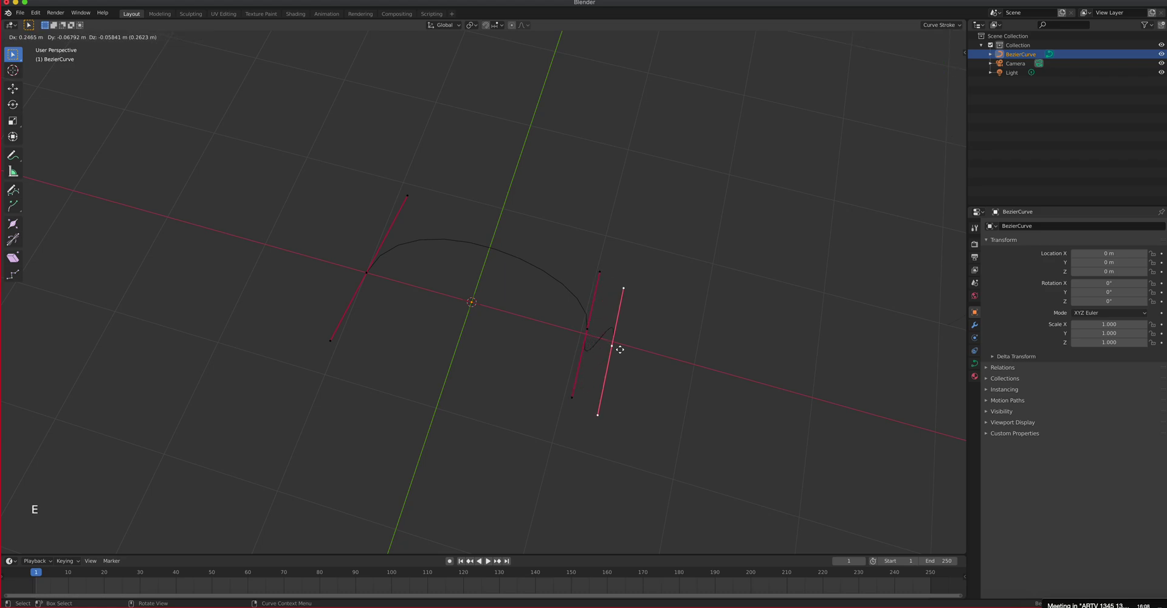
pyautogui.click(760, 397)
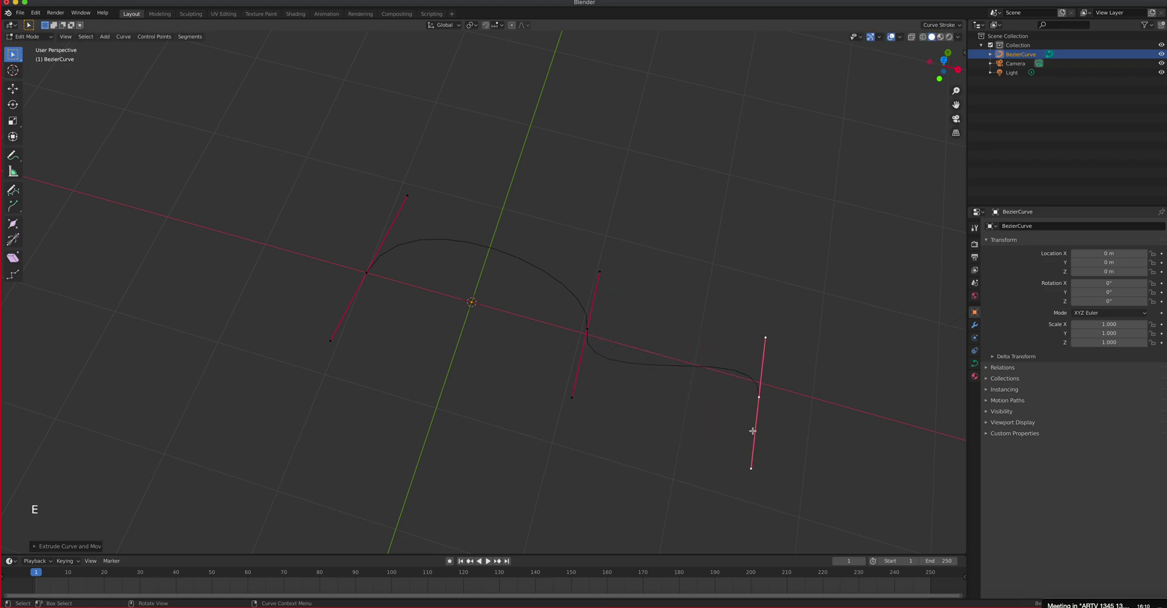
# - Tilt the new end point's handles diagonally and swing the middle point's lower handle outward and up to smooth the curve
pyautogui.click(752, 471)
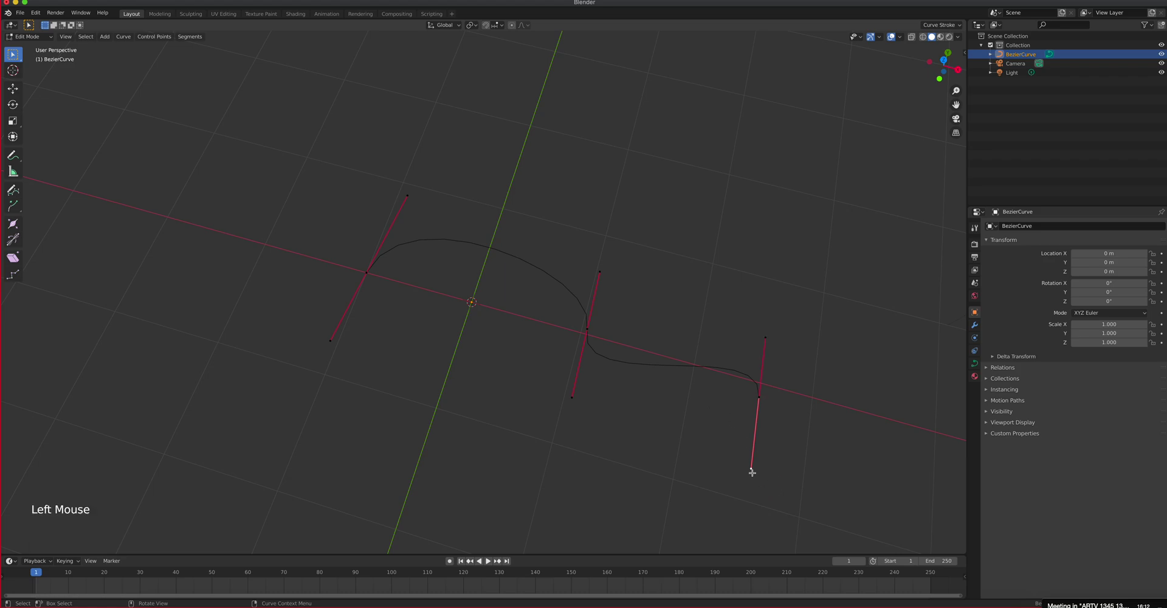
pyautogui.press('g')
pyautogui.click(706, 457)
pyautogui.click(570, 399)
pyautogui.press('g')
pyautogui.click(652, 339)
# - Move the Bezier curve's middle control point away from the X axis to form one wide arch
pyautogui.click(587, 328)
pyautogui.press('g')
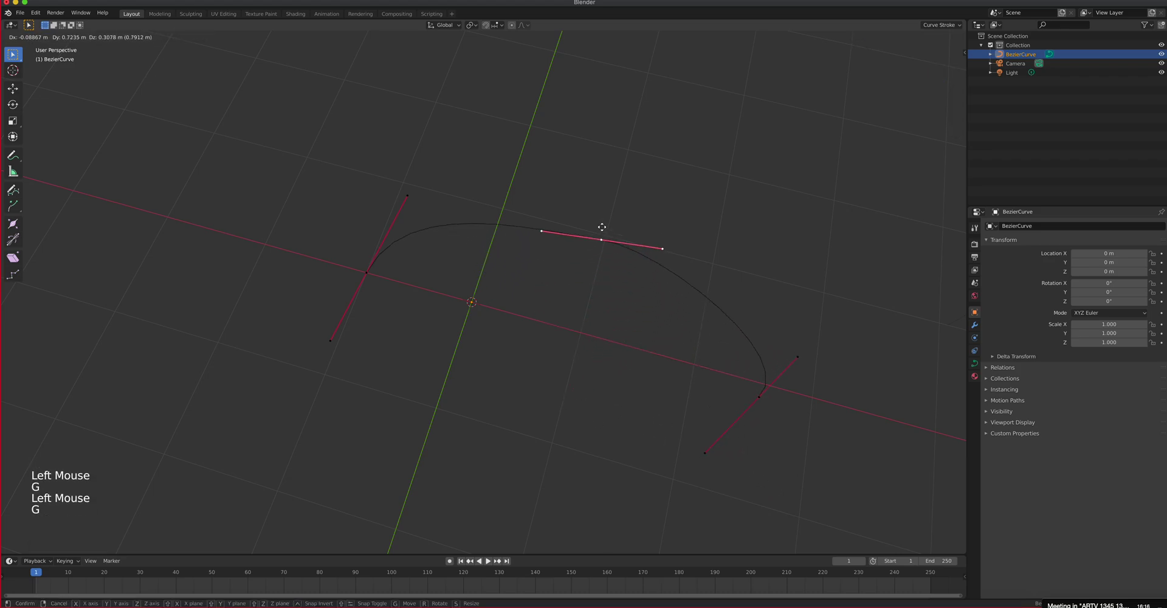
pyautogui.click(595, 194)
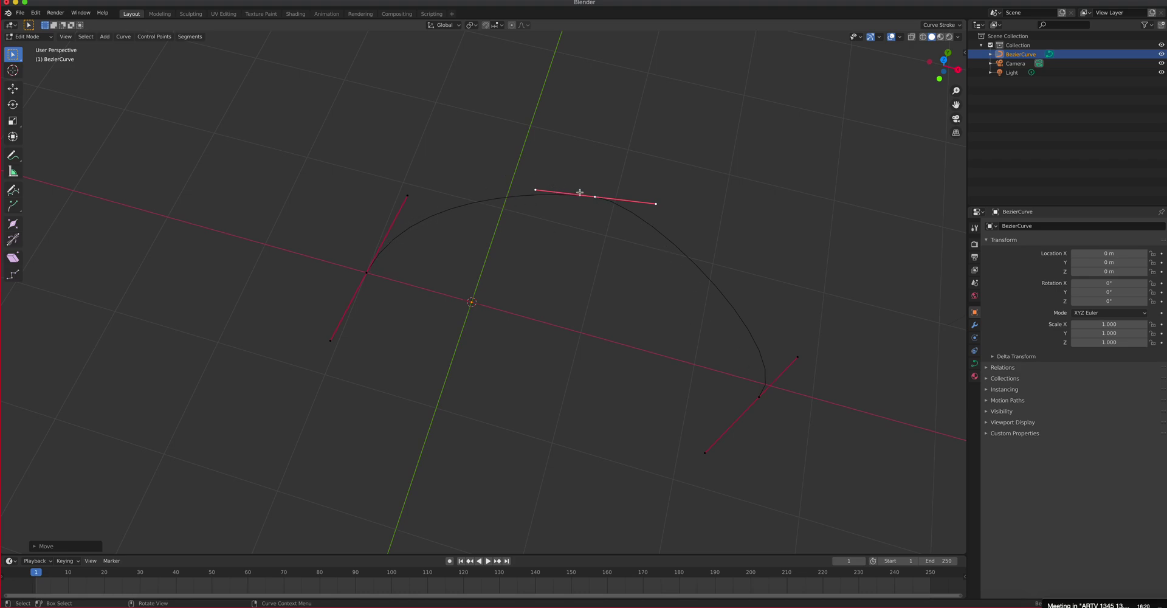
# - Subdivide the Bezier segment between the negative-X end point and the middle point with 6 cuts
pyautogui.click(365, 268)
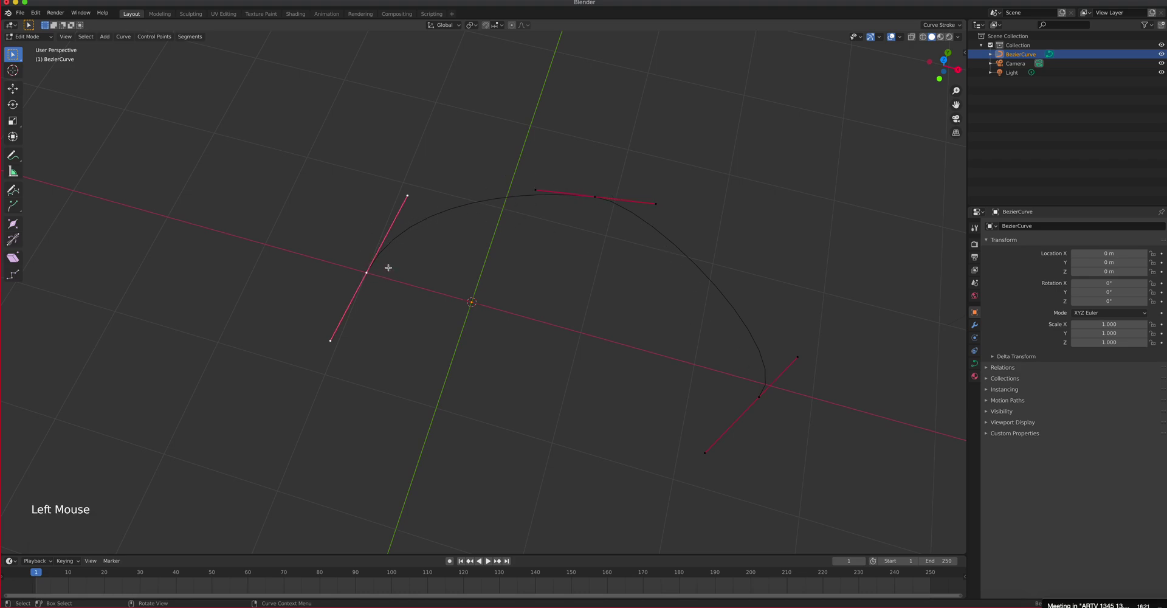
pyautogui.keyDown('shift'); pyautogui.click(595, 197); pyautogui.keyUp('shift')
pyautogui.rightClick(471, 205)
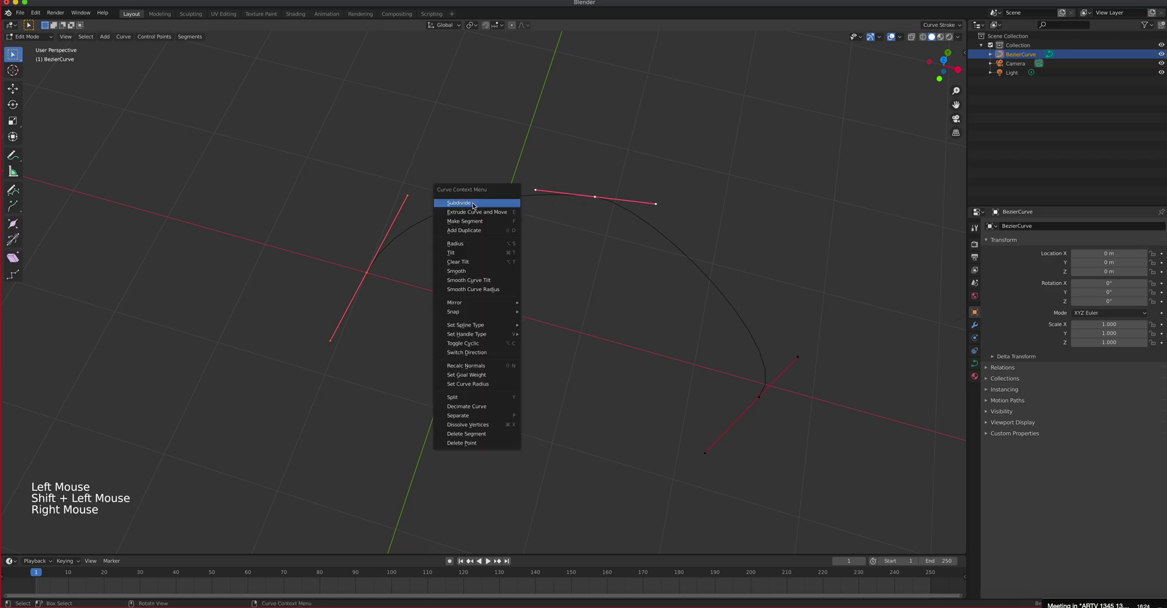
pyautogui.click(469, 204)
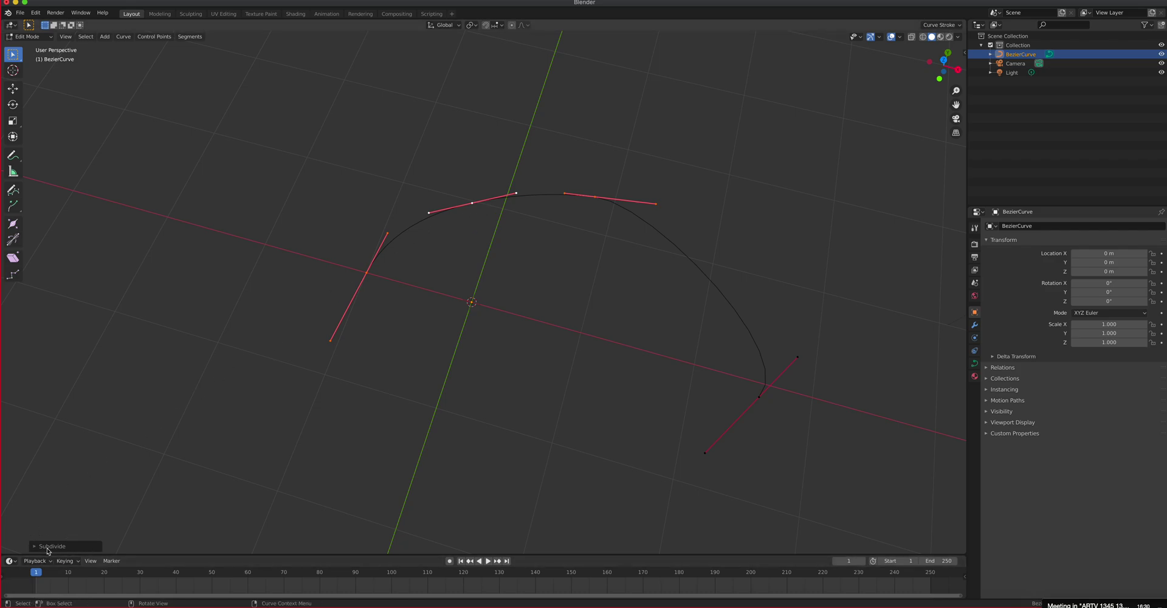
pyautogui.click(35, 547)
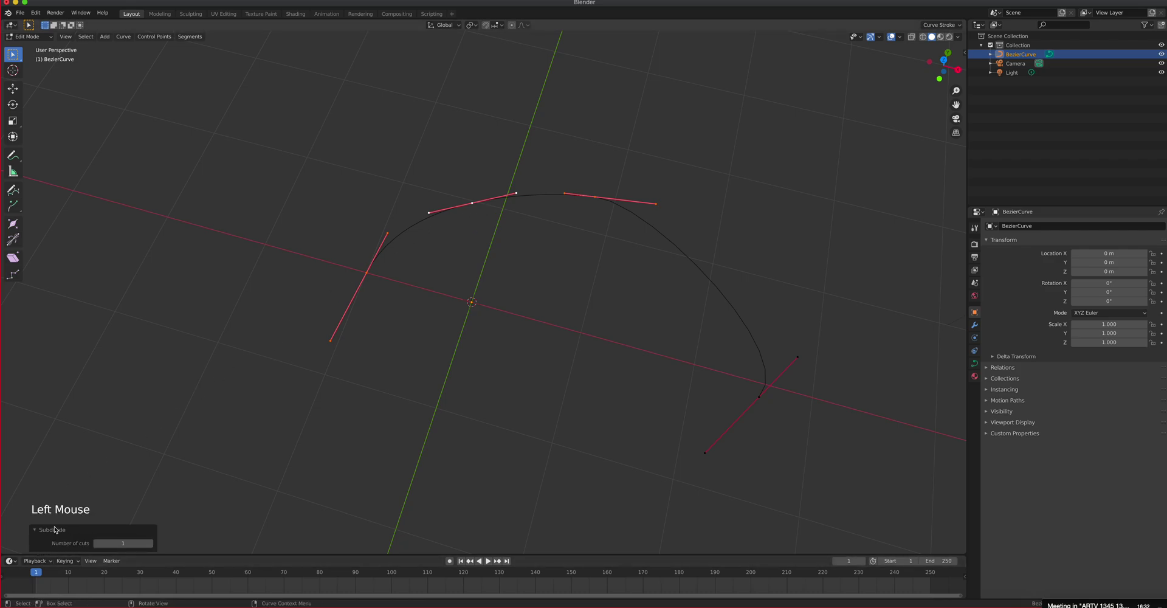
pyautogui.click(123, 543)
pyautogui.moveTo(122, 543); pyautogui.dragTo(161, 543)
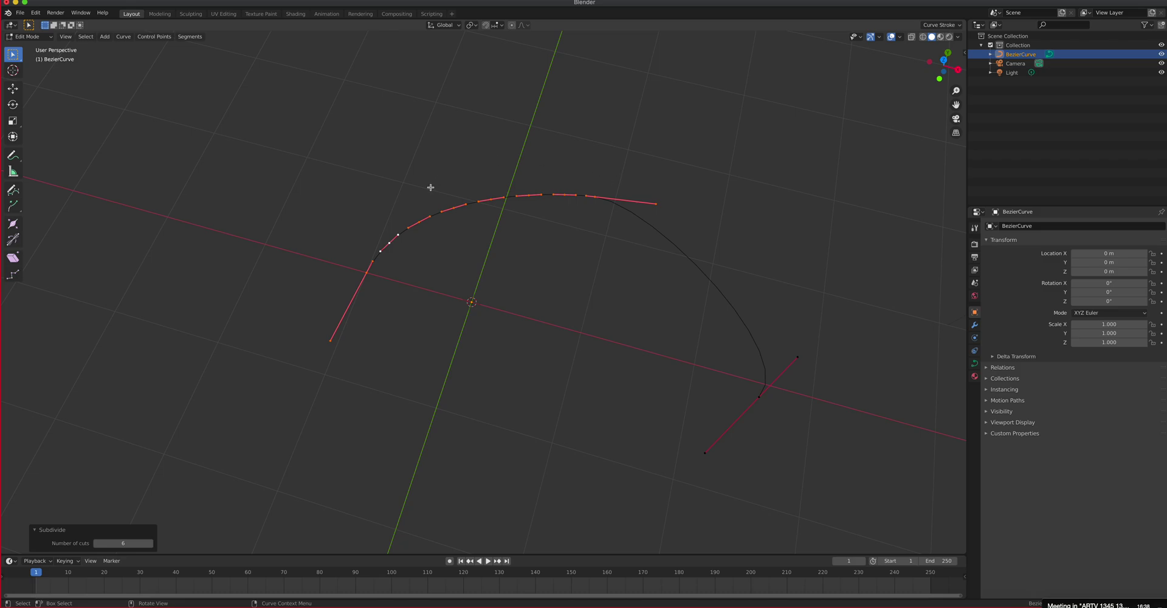
# - Subdivide the Bezier segment between the former middle point and the positive-X end point with one cut
pyautogui.click(593, 195)
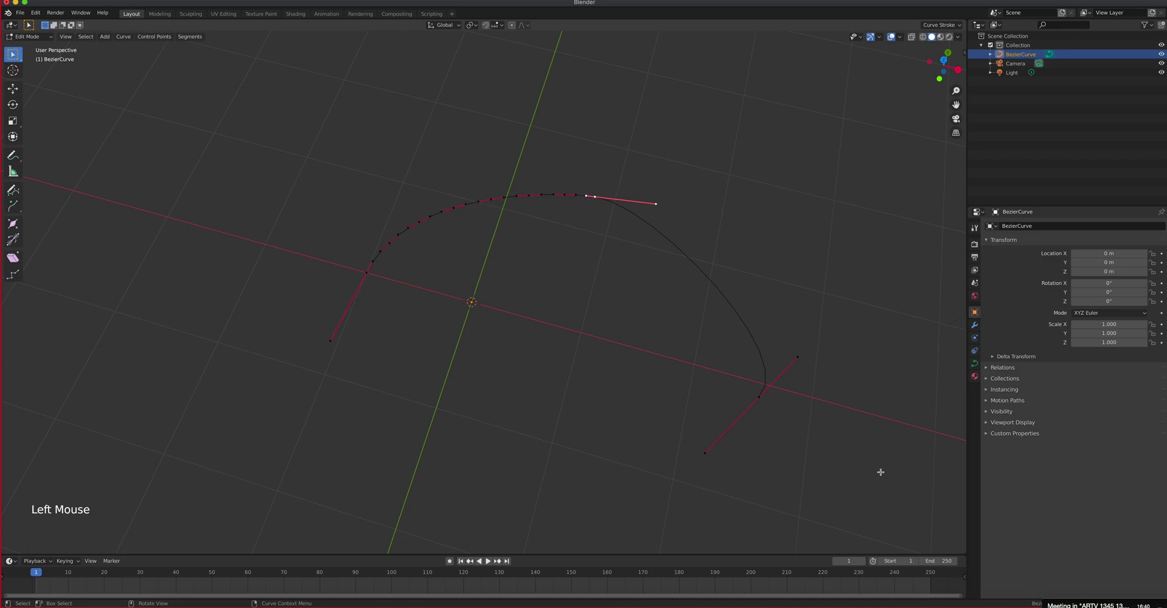
pyautogui.keyDown('shift'); pyautogui.click(760, 396); pyautogui.keyUp('shift')
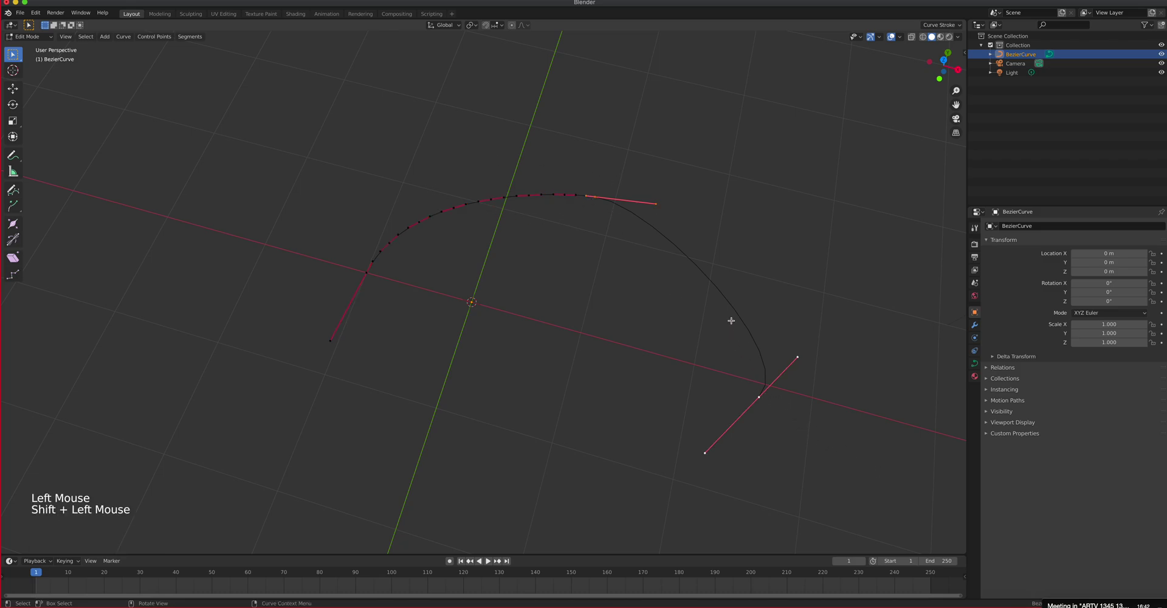
pyautogui.rightClick(734, 313)
pyautogui.click(735, 313)
# - Subdivide the segment between the newly added point and the positive-X end point with several cuts
pyautogui.keyDown('shift'); pyautogui.click(760, 398); pyautogui.keyUp('shift')
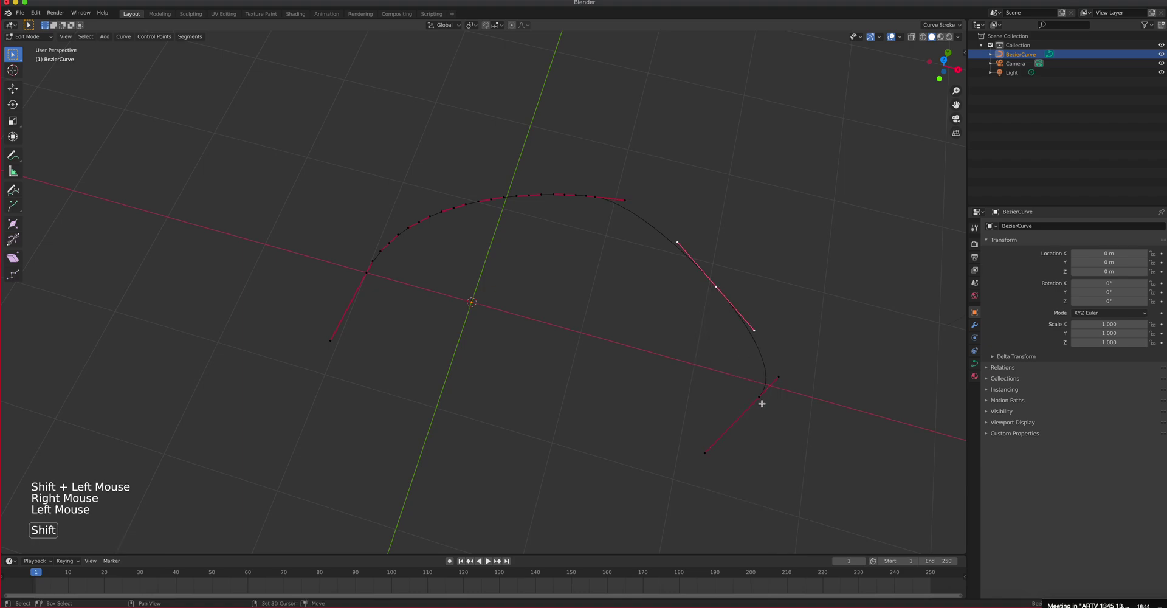
pyautogui.rightClick(753, 350)
pyautogui.click(755, 346)
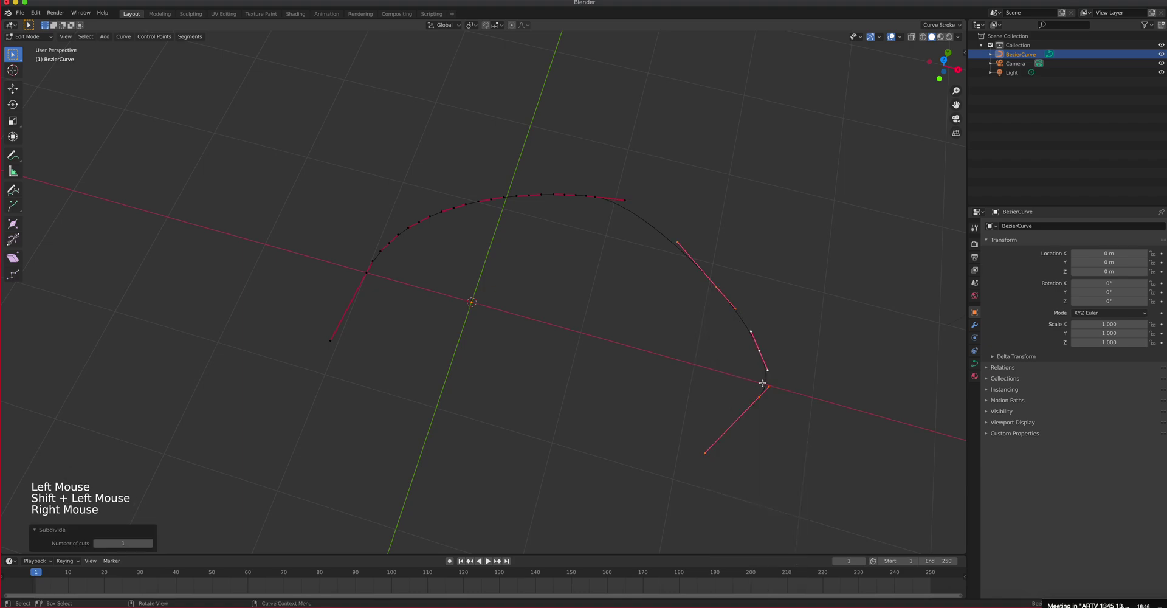
pyautogui.click(123, 543)
pyautogui.moveTo(123, 542); pyautogui.dragTo(147, 543)
# - Move the former middle point inward and three of the subdivided points beside it outward to make the arch uneven
pyautogui.click(600, 196)
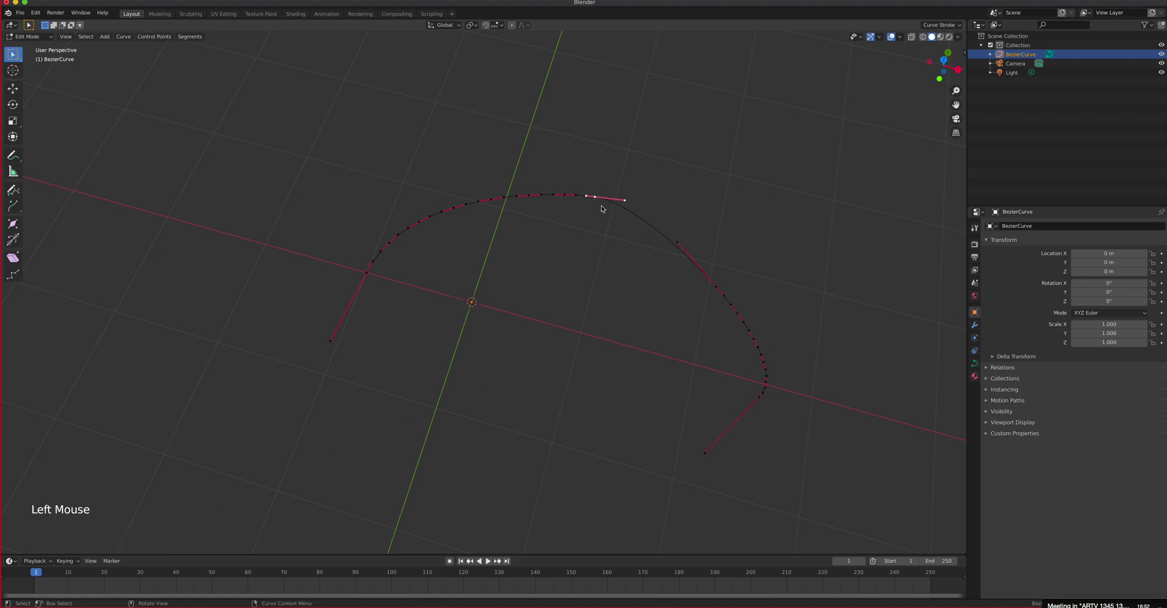
pyautogui.press('g')
pyautogui.click(616, 279)
pyautogui.click(564, 194)
pyautogui.press('g')
pyautogui.click(585, 140)
pyautogui.click(517, 195)
pyautogui.press('g')
pyautogui.click(505, 161)
pyautogui.click(491, 199)
pyautogui.press('g')
pyautogui.click(480, 185)
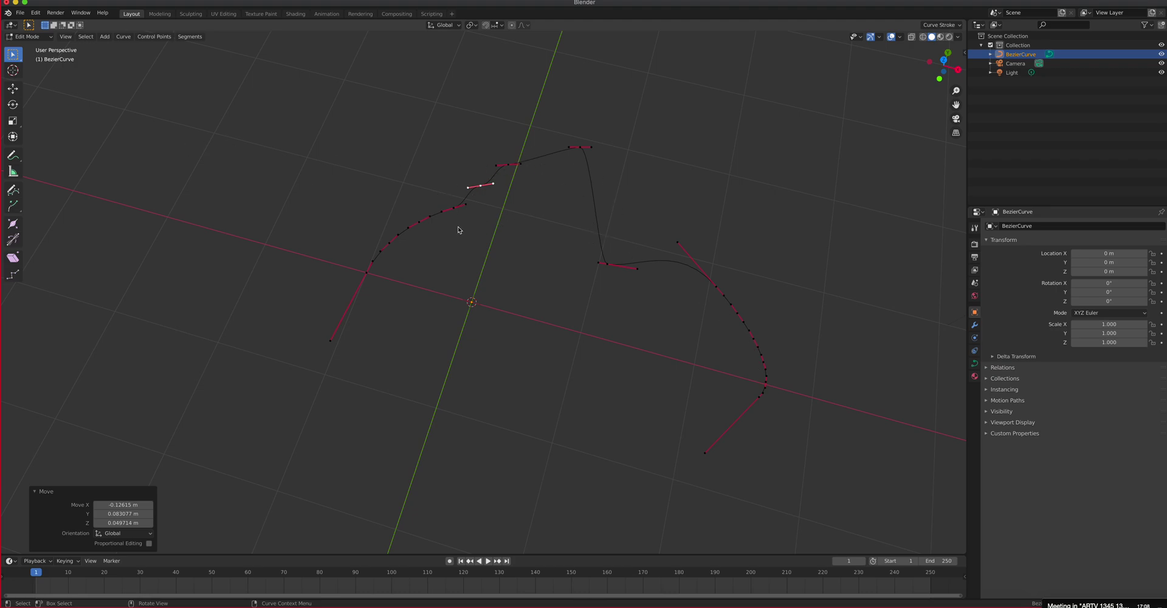
# - Delete the Bezier curve in Object Mode and add a Path curve at the origin
pyautogui.press('Tab')
pyautogui.press('Delete')
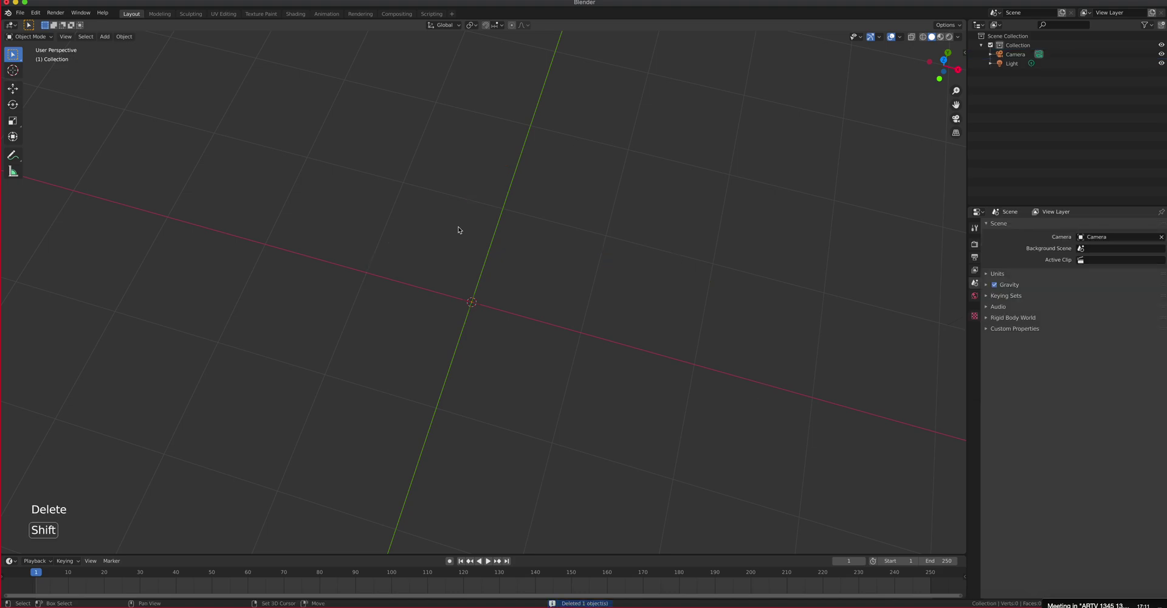
pyautogui.hotkey('shift', 'a')
pyautogui.moveTo(458, 228)
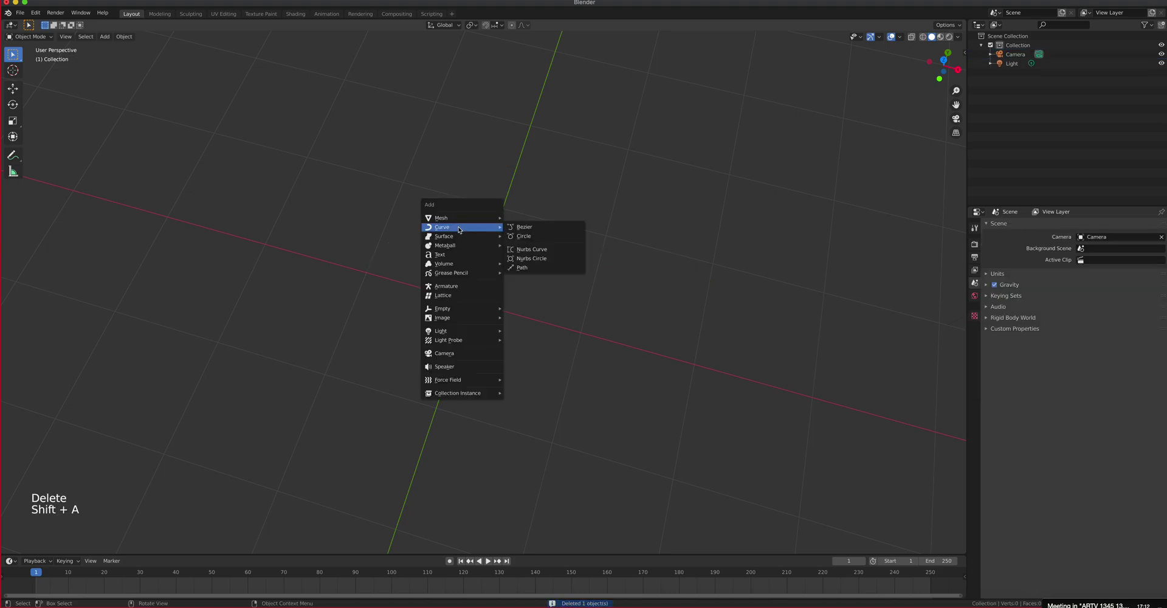
pyautogui.click(533, 270)
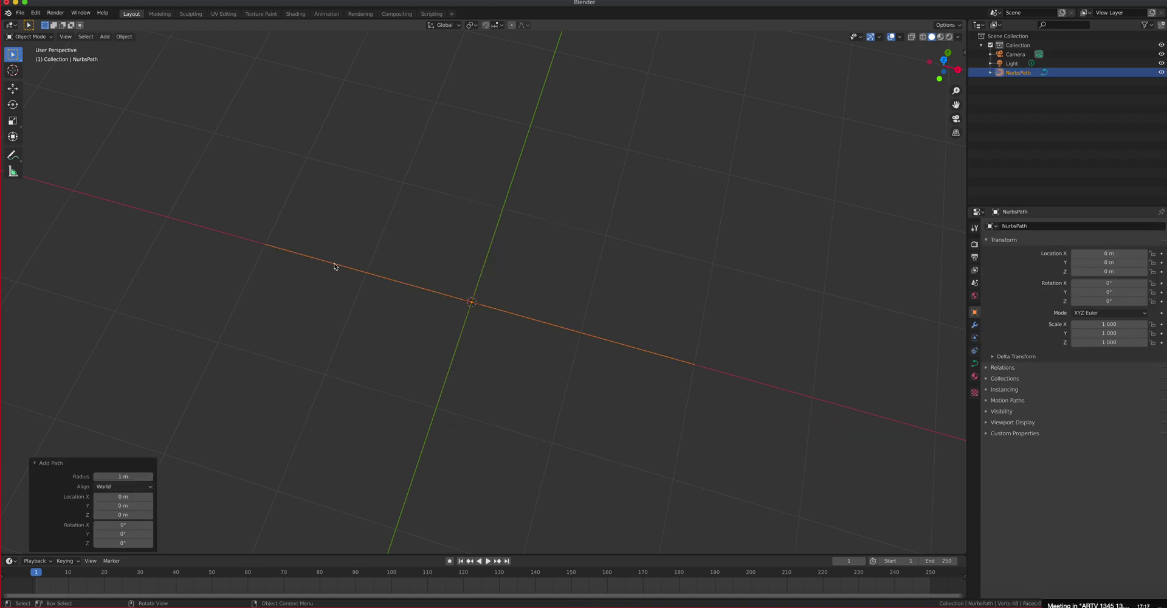
# - Enter Edit Mode on the path and examine its individual control points in the top view
pyautogui.press('Tab')
pyautogui.click(365, 273)
pyautogui.click(475, 304)
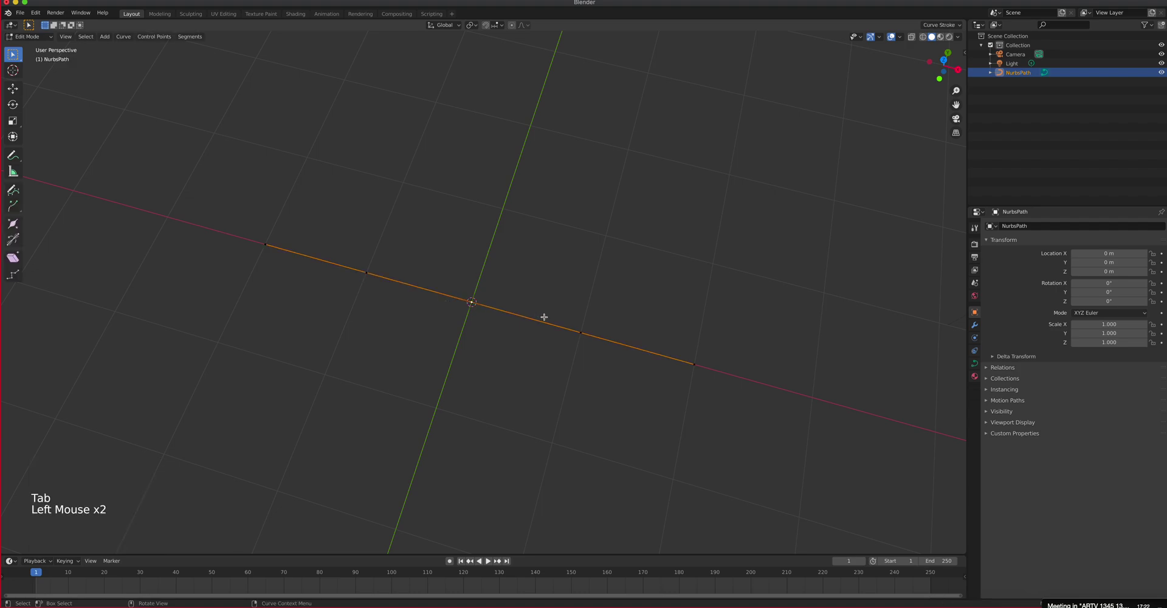
pyautogui.press('KP_7')
pyautogui.click(703, 308)
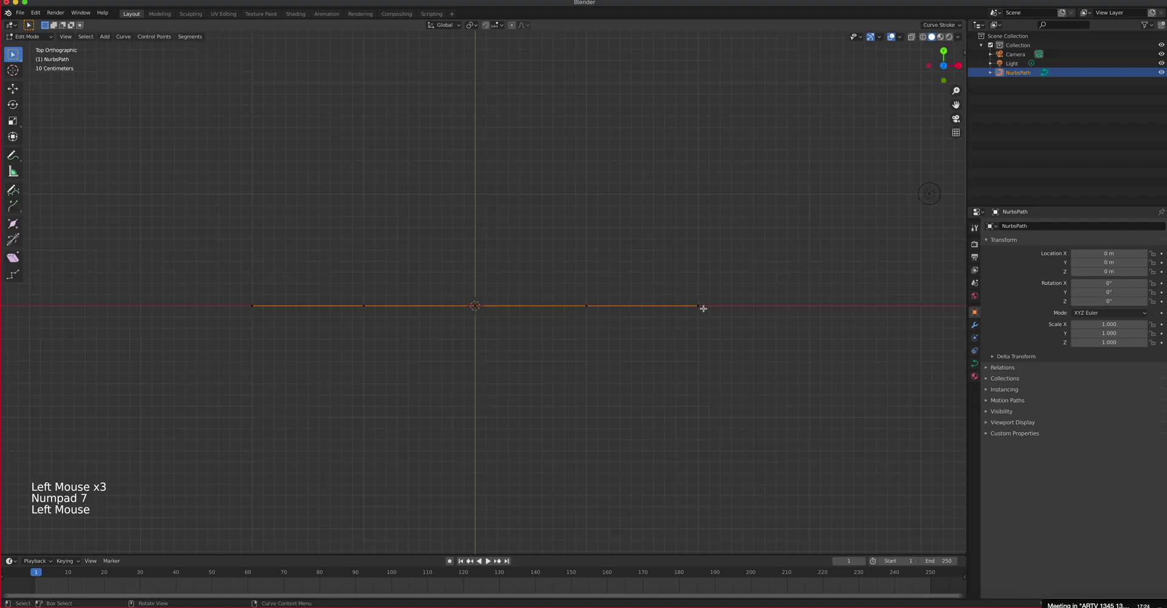
pyautogui.click(596, 306)
pyautogui.click(482, 306)
pyautogui.click(357, 304)
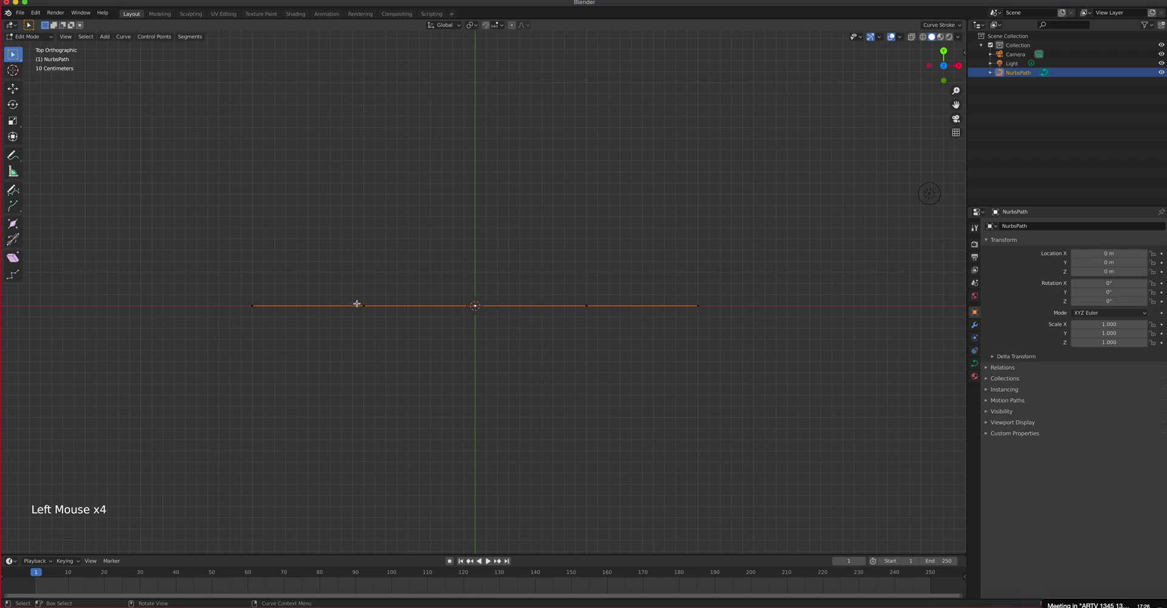
pyautogui.scroll(3, 613, 295)
pyautogui.scroll(-1, 612, 295)
pyautogui.scroll(4, 612, 298)
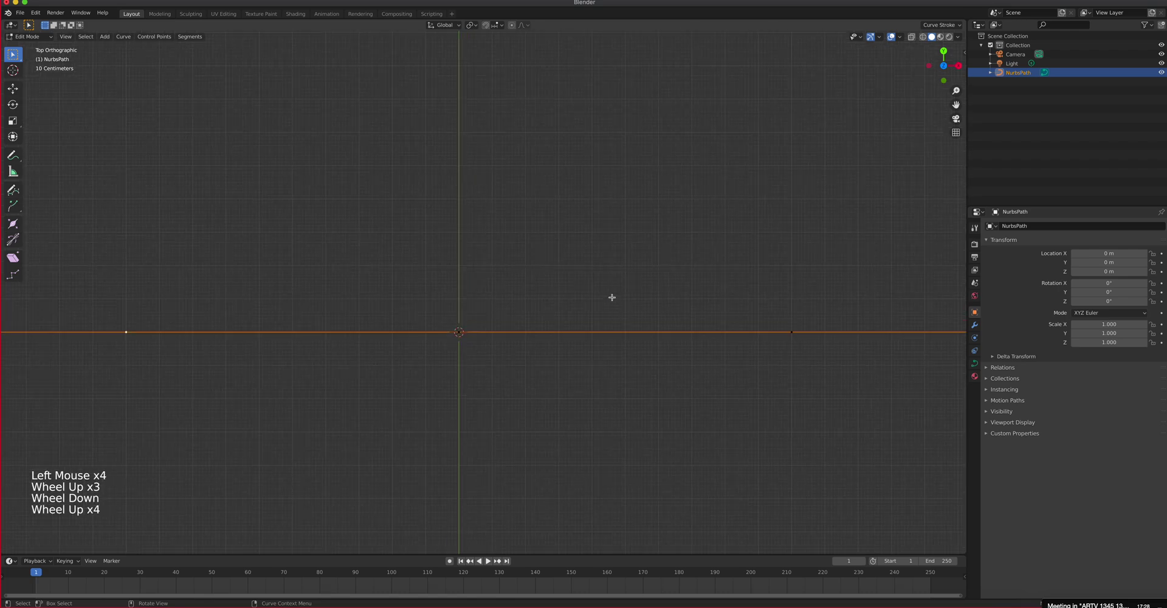
pyautogui.scroll(-3, 594, 303)
# - Toggle the curve normals overlay on the path to examine its normals, leaving them hidden
pyautogui.click(900, 37)
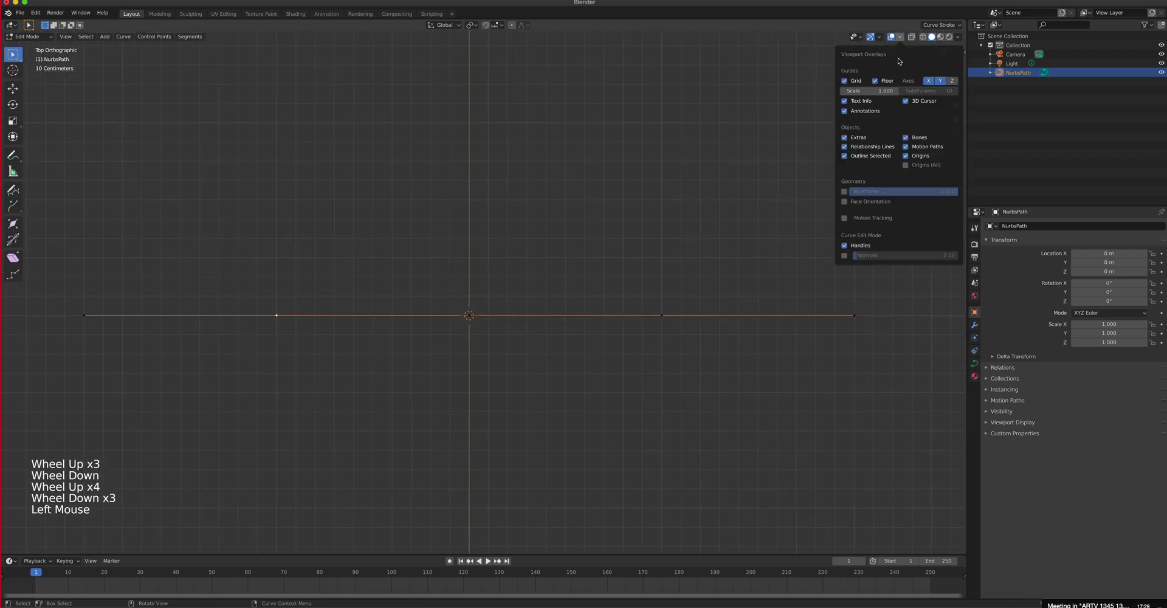
pyautogui.click(900, 37)
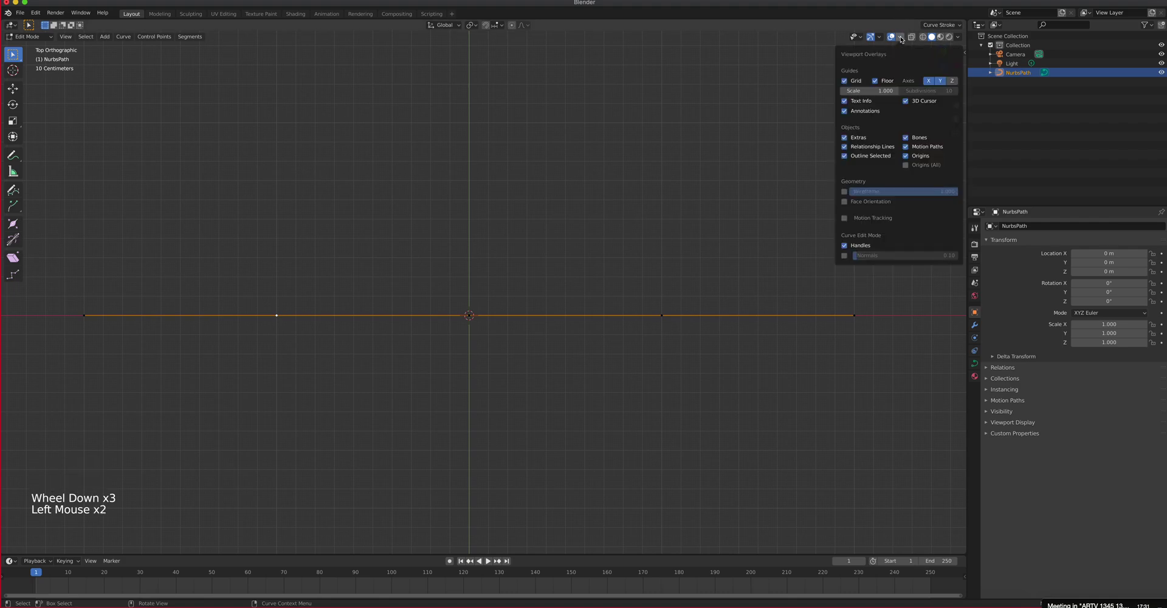
pyautogui.click(848, 255)
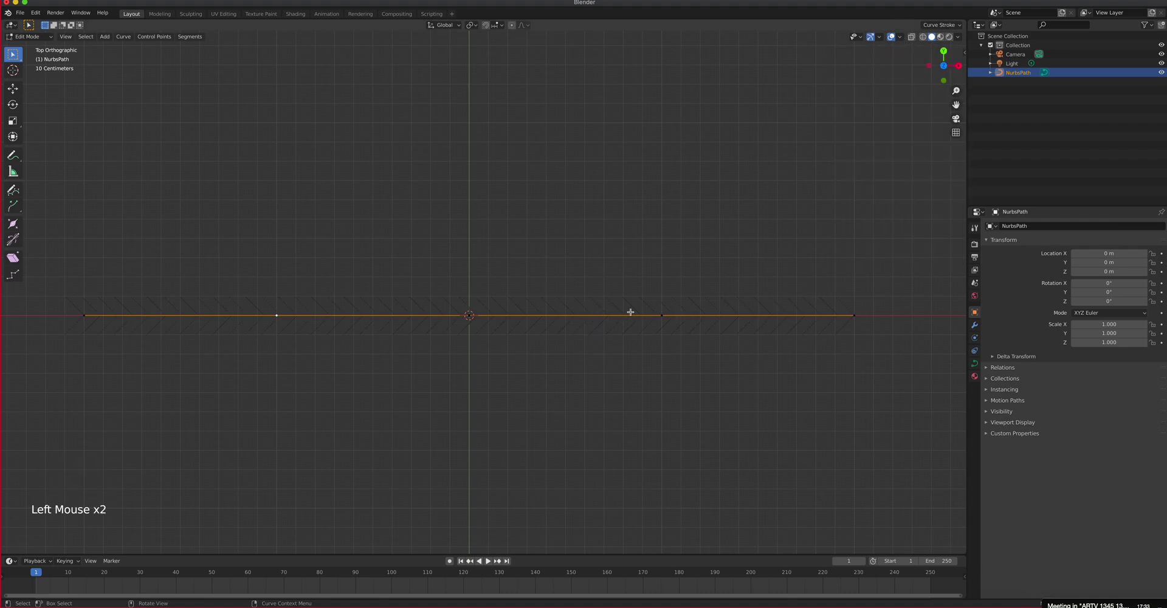
pyautogui.click(900, 38)
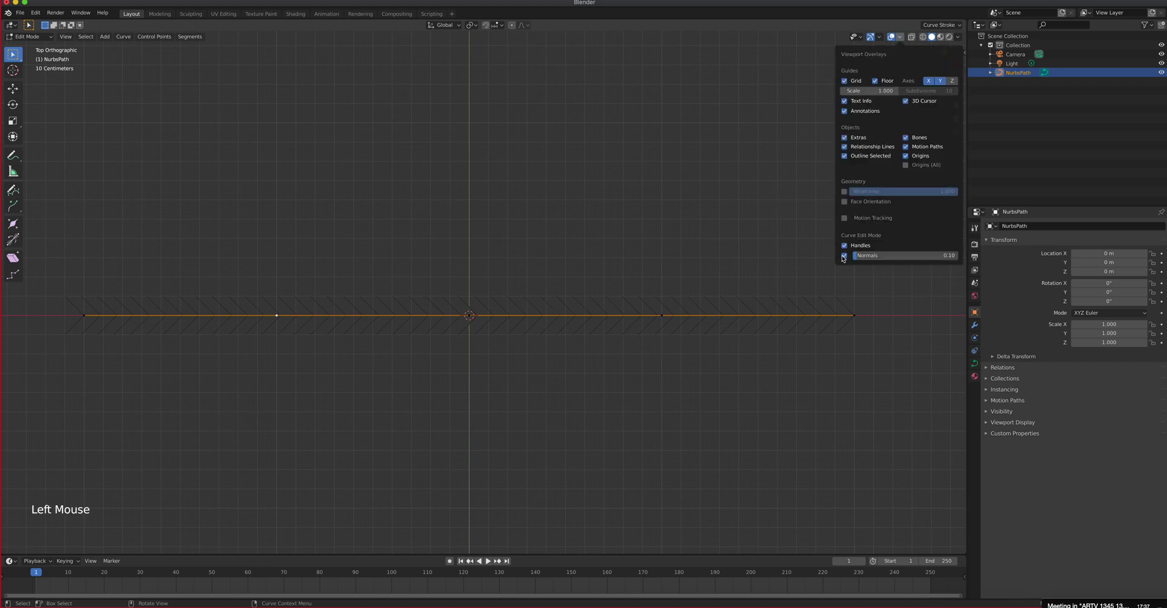
# - Return to Object Mode and rotate the path 90° in the front view so it stands along the Z axis
pyautogui.press('Tab')
pyautogui.press('KP_1')
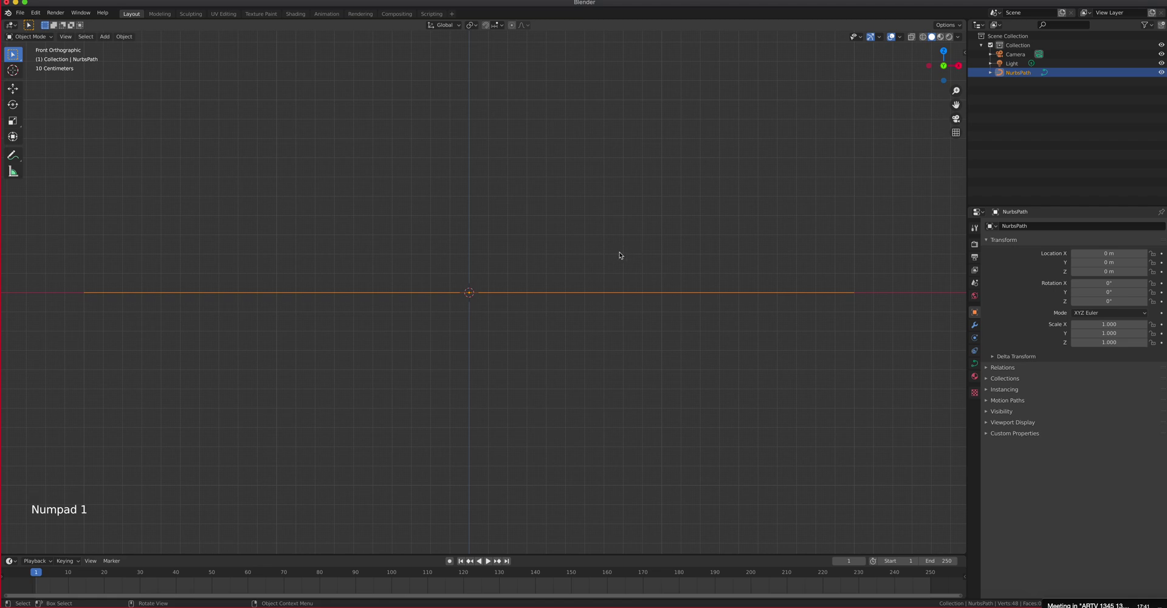
pyautogui.write('r')
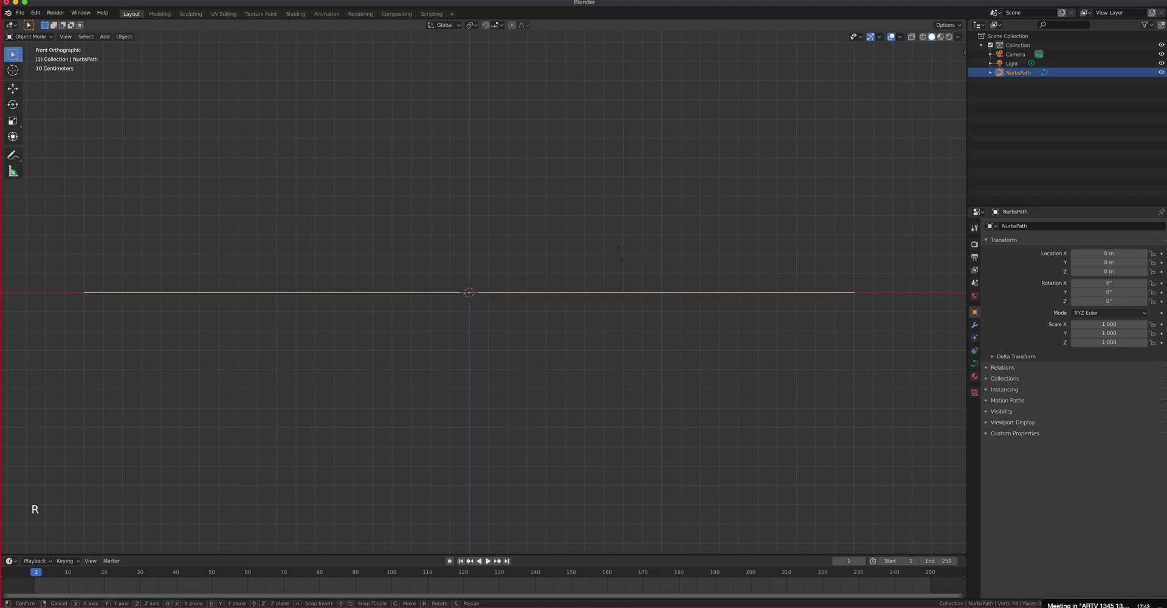
pyautogui.write('90')
pyautogui.press('Return')
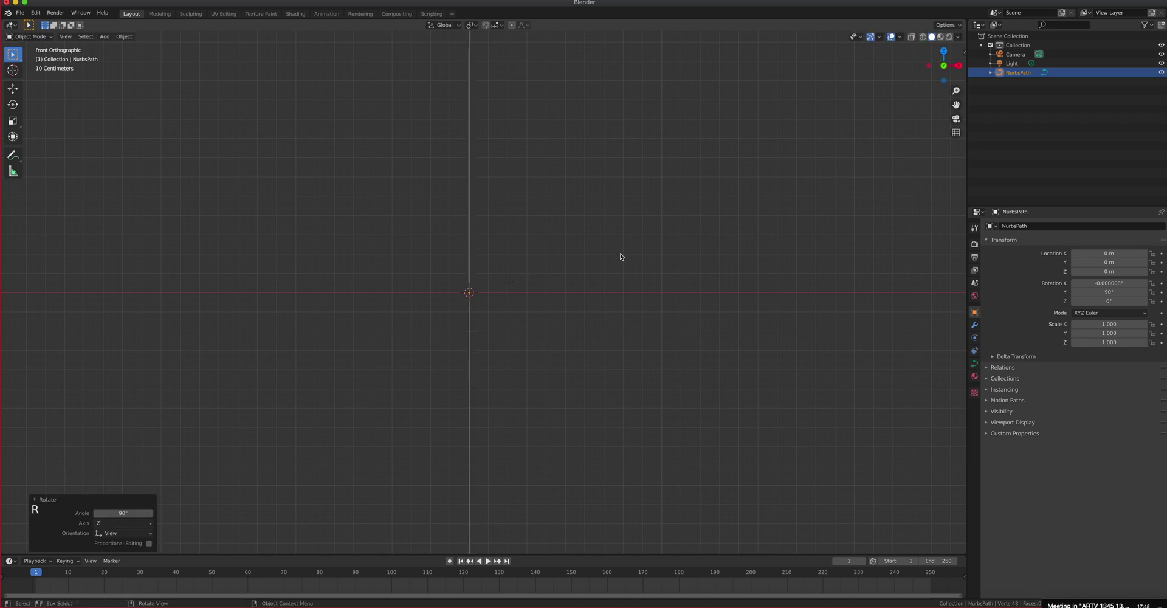
pyautogui.scroll(-7, 601, 250)
pyautogui.scroll(4, 598, 250)
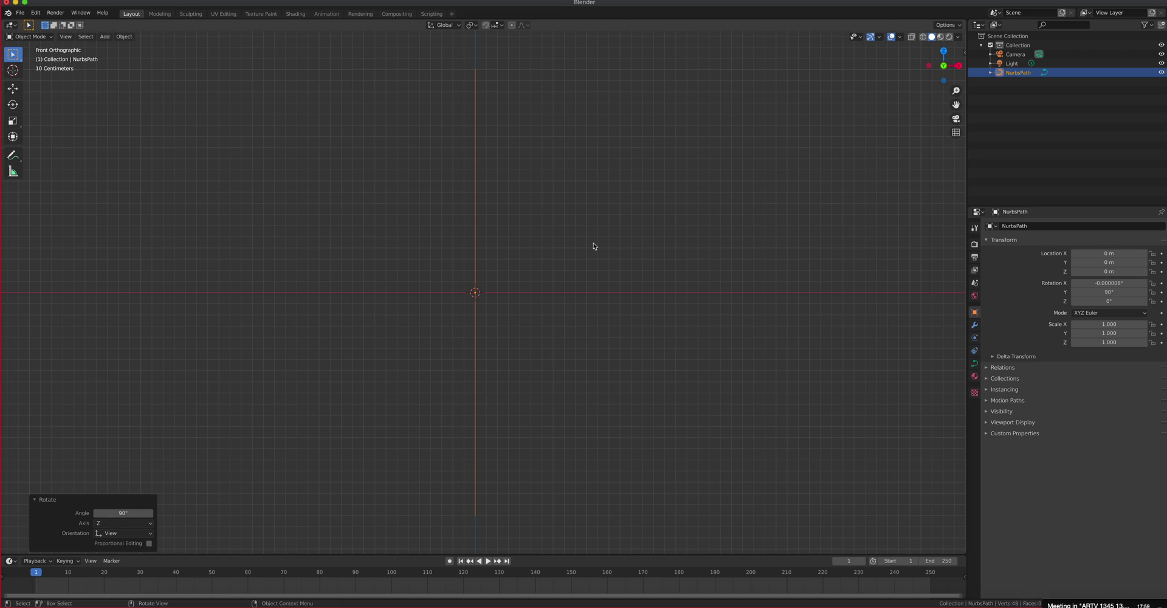
# - Enter Edit Mode on the upright path and pick out its upper and lower end control points
pyautogui.press('Tab')
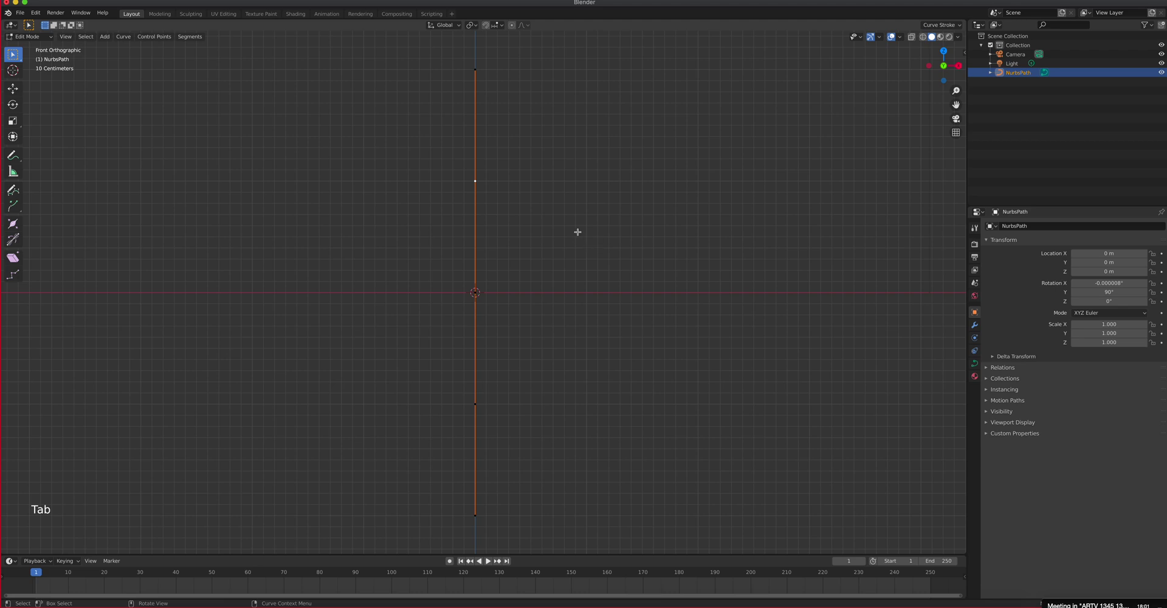
pyautogui.click(476, 70)
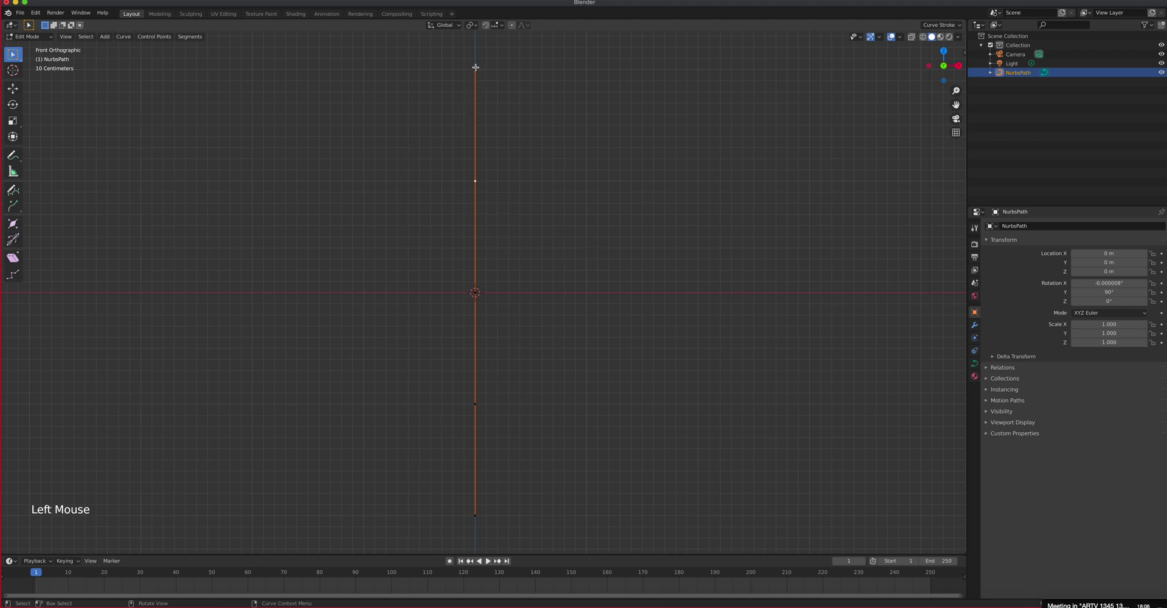
pyautogui.click(475, 513)
pyautogui.click(477, 71)
pyautogui.press('g')
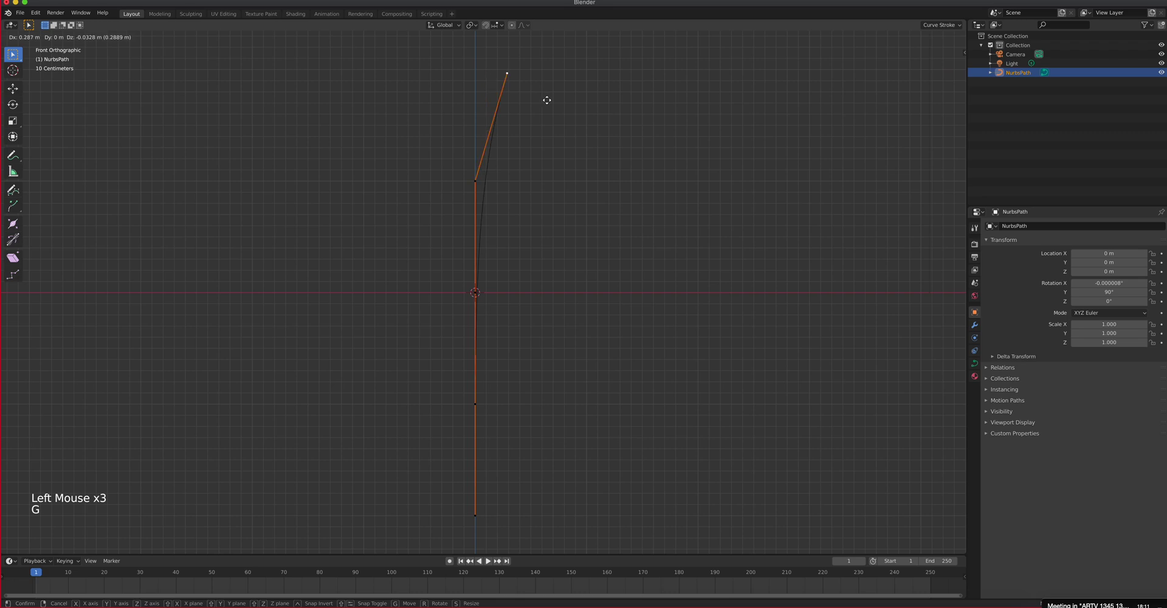
pyautogui.press('Escape')
pyautogui.click(476, 515)
pyautogui.press('g')
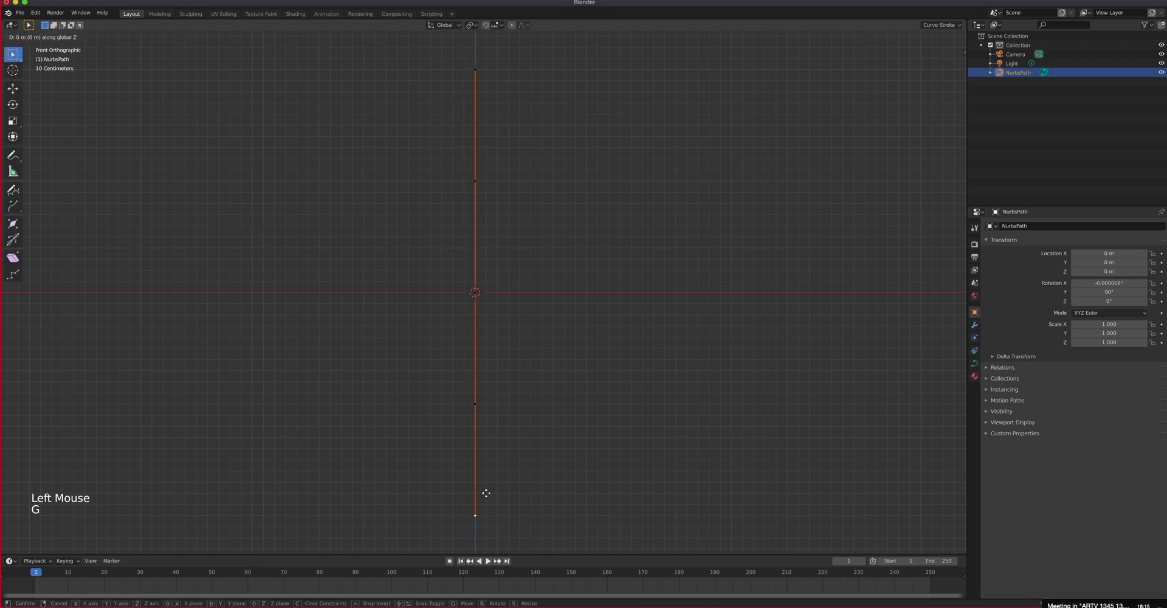
pyautogui.press('Escape')
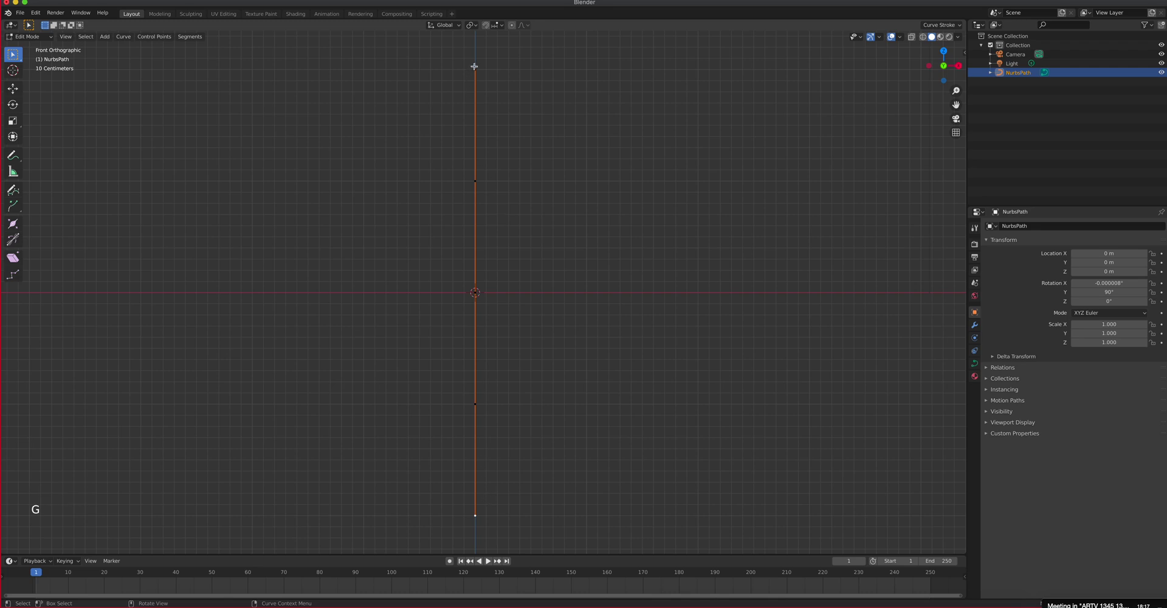
# - Move the path's three middle control points together about 1.93 m toward negative X and 0.2 m up
pyautogui.moveTo(450, 173); pyautogui.dragTo(549, 440)
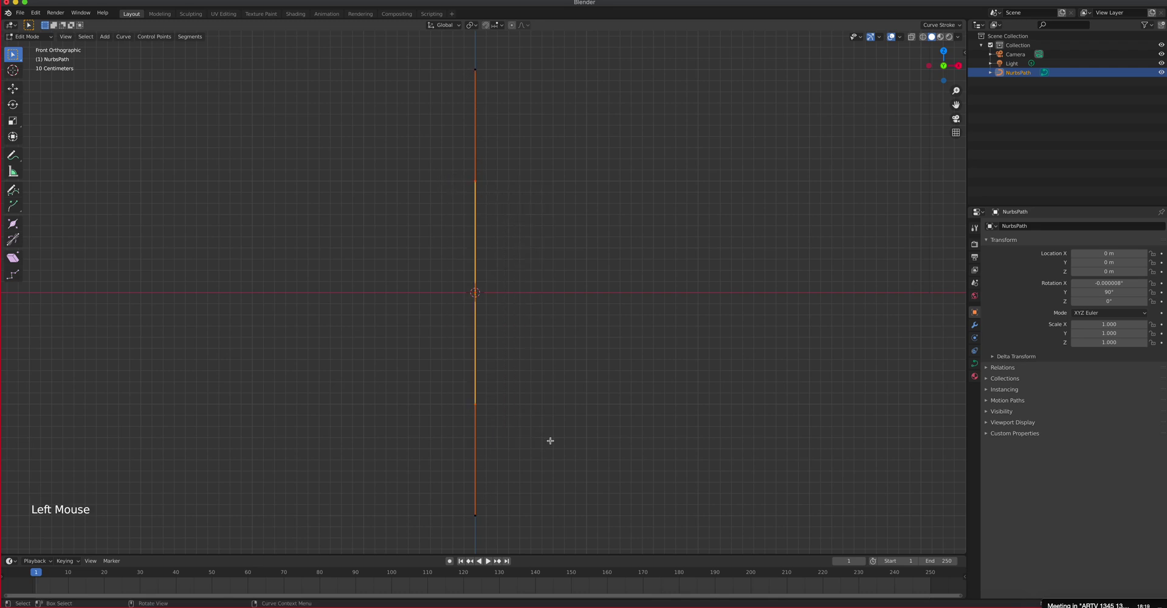
pyautogui.press('g')
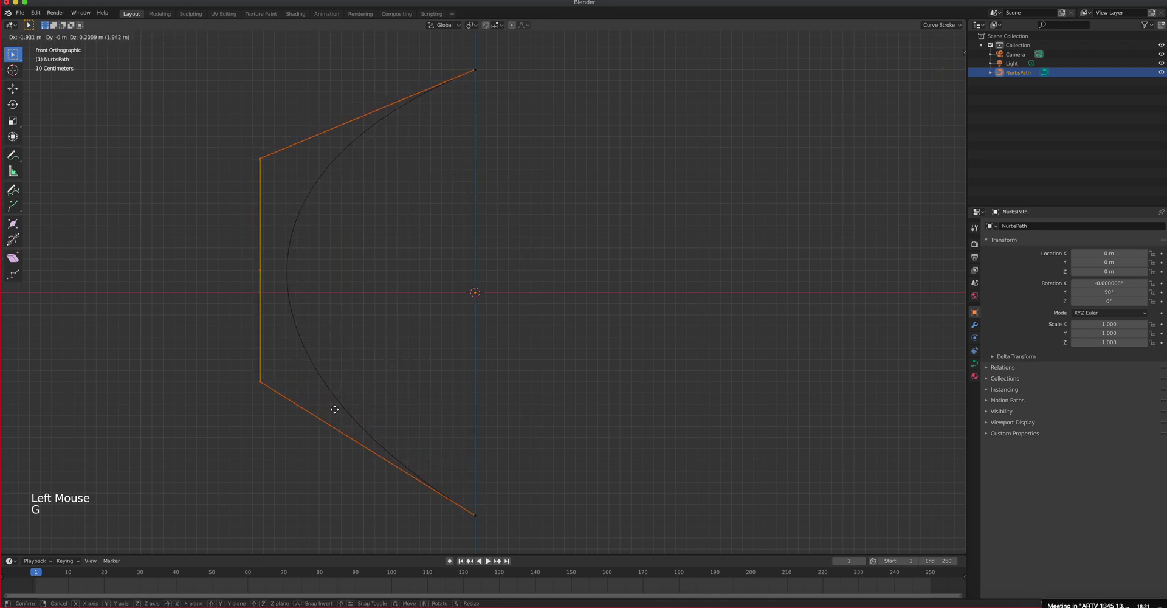
pyautogui.click(334, 409)
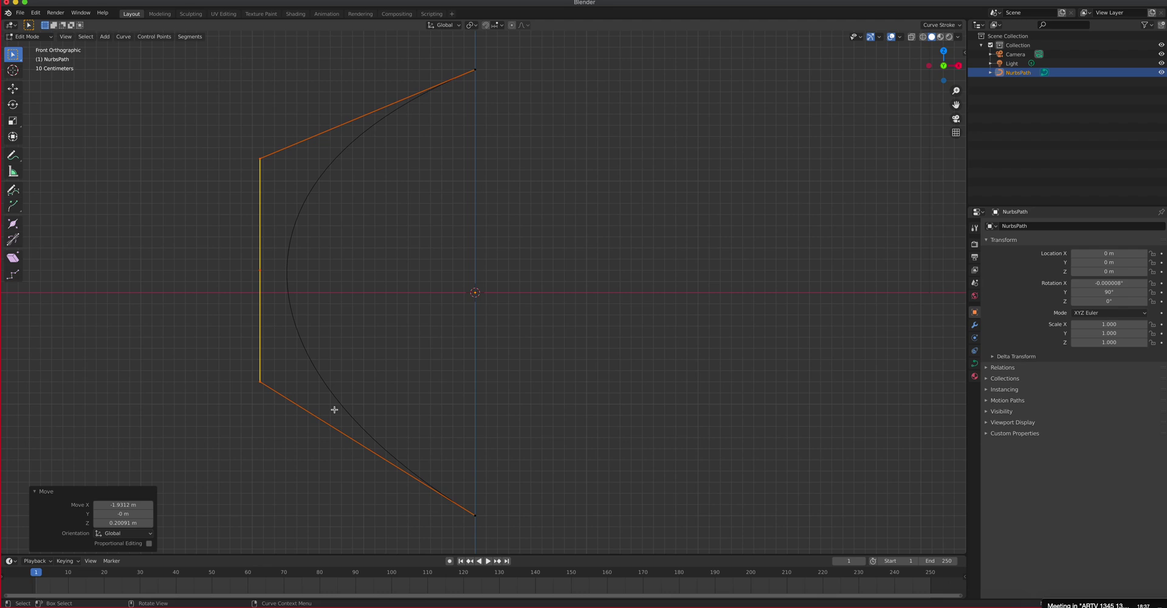
pyautogui.scroll(-3, 370, 322)
pyautogui.scroll(1, 370, 323)
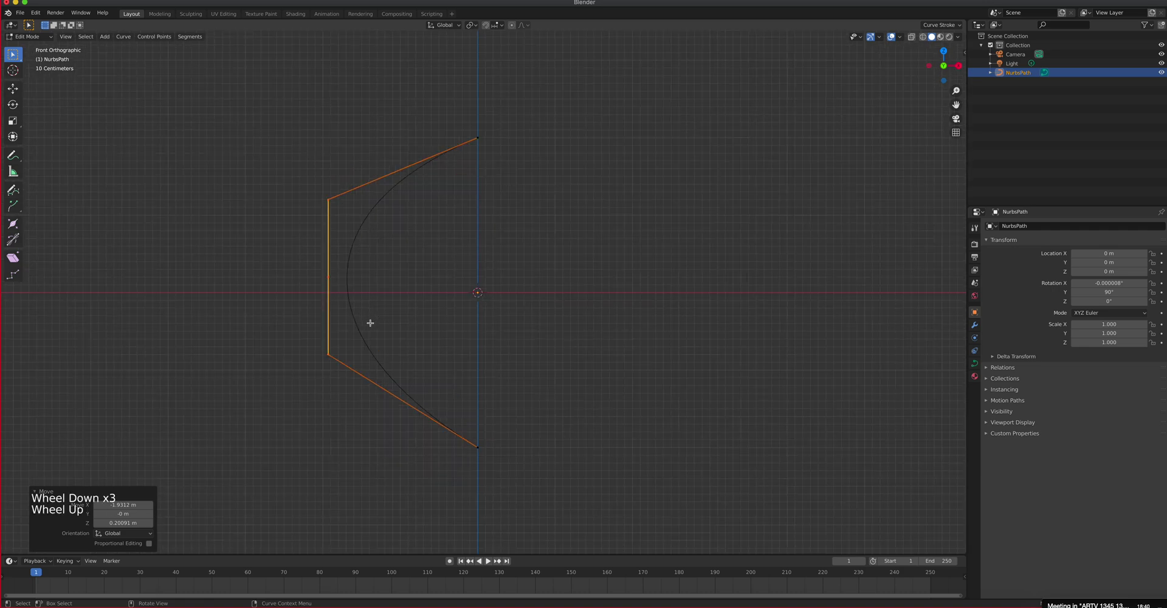
# - Raise the path's upper corner control point and move the lower corner one about 0.45 m toward positive X and 2.18 m down
pyautogui.click(328, 198)
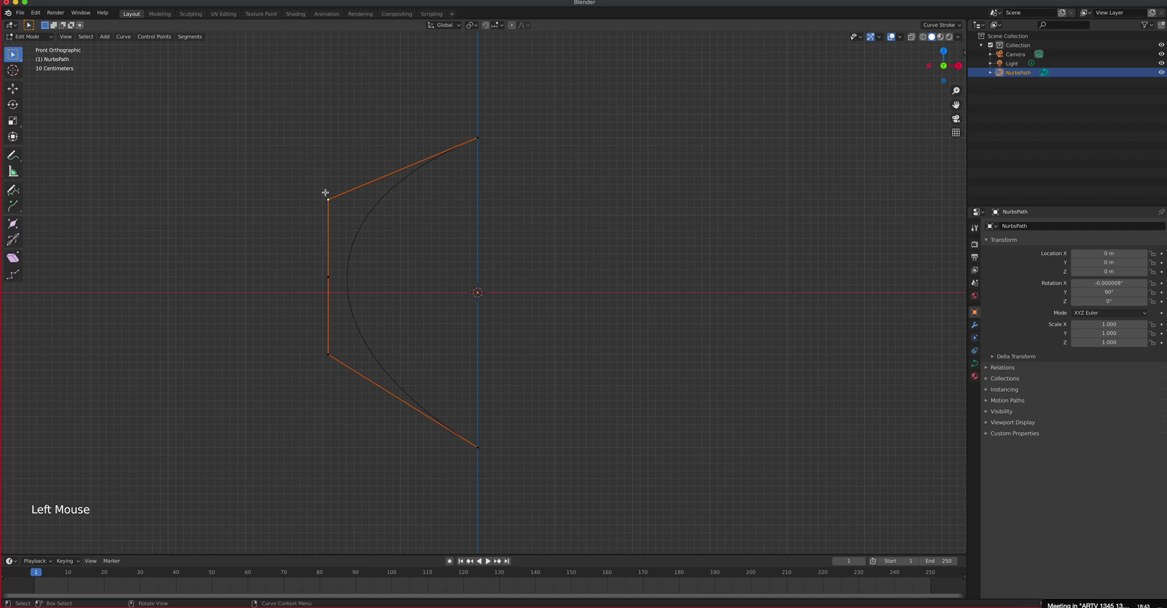
pyautogui.press('g')
pyautogui.click(325, 170)
pyautogui.click(333, 351)
pyautogui.press('g')
pyautogui.click(361, 532)
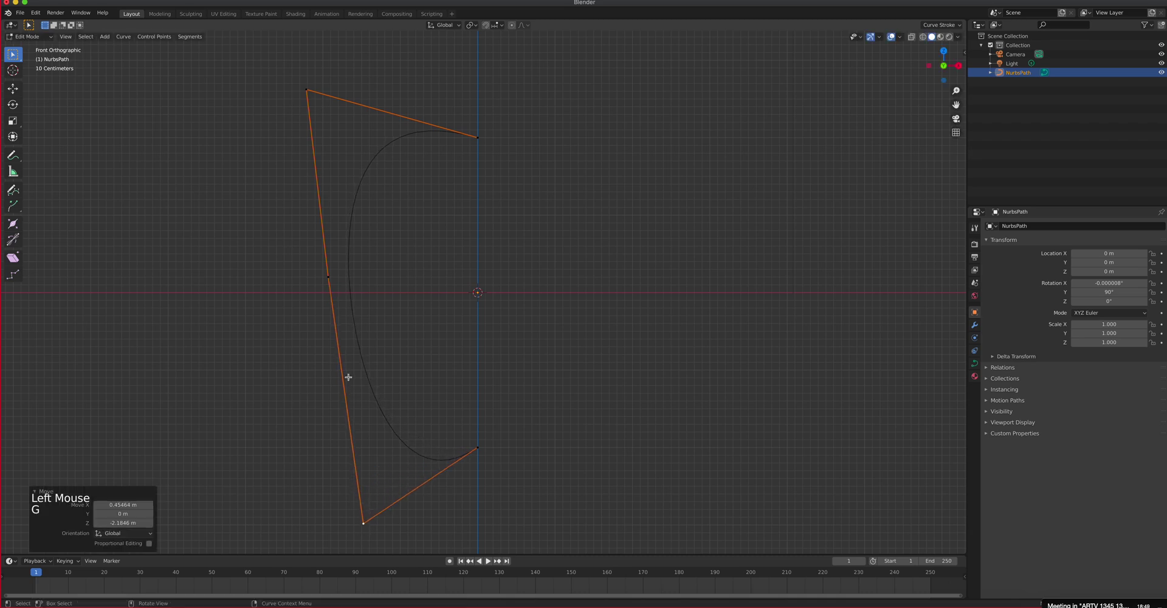
# - Move the path's middle control point about 1.49 m toward negative X and 0.59 m up
pyautogui.click(327, 279)
pyautogui.press('g')
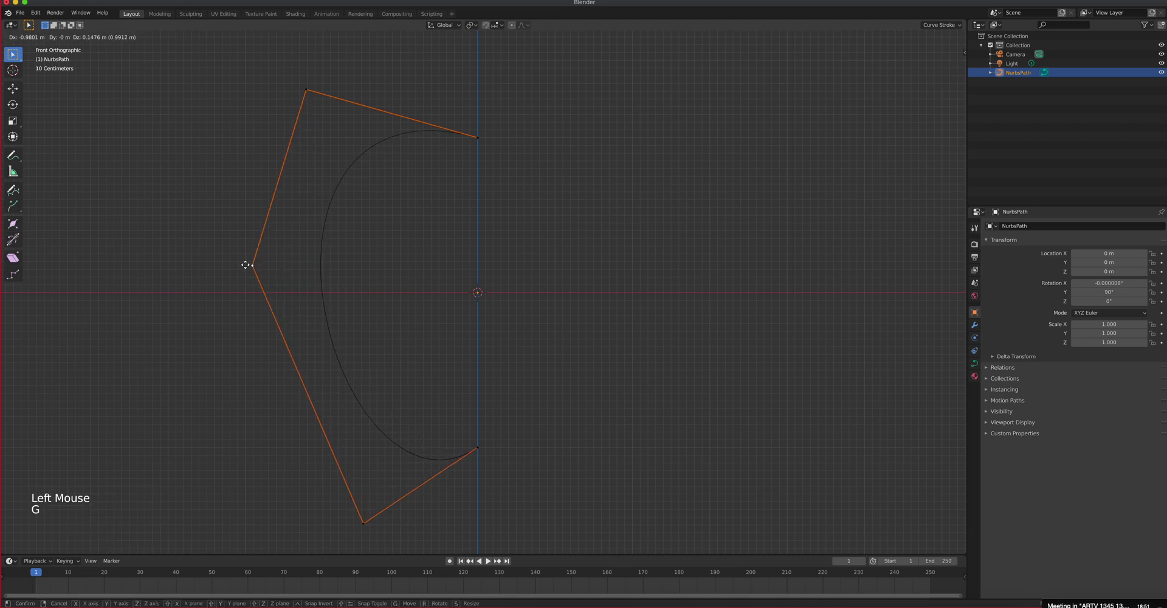
pyautogui.click(204, 234)
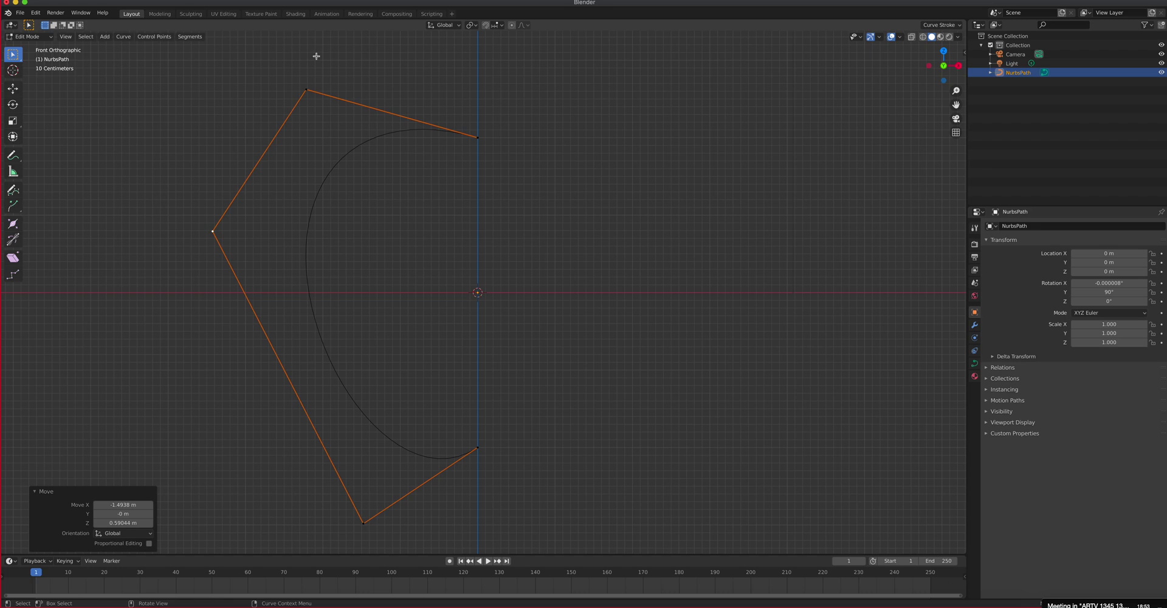
# - Move the upper corner control point about 0.31 m toward positive X and 0.54 m up, and the middle one about 0.26 m outward and 0.11 m down
pyautogui.click(306, 87)
pyautogui.press('g')
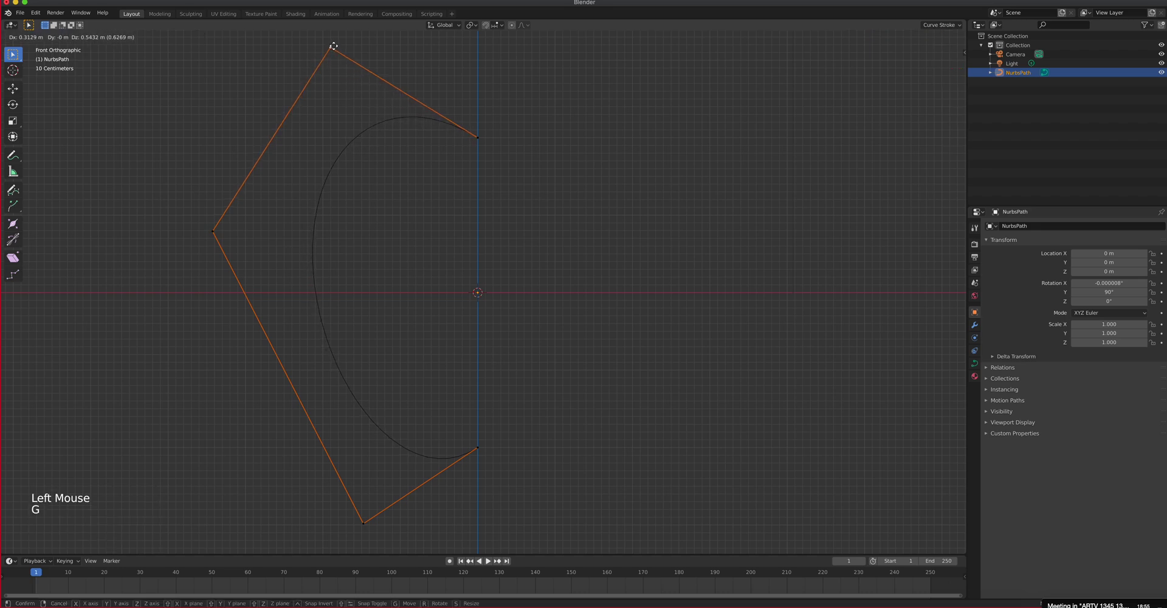
pyautogui.click(333, 46)
pyautogui.click(210, 231)
pyautogui.press('g')
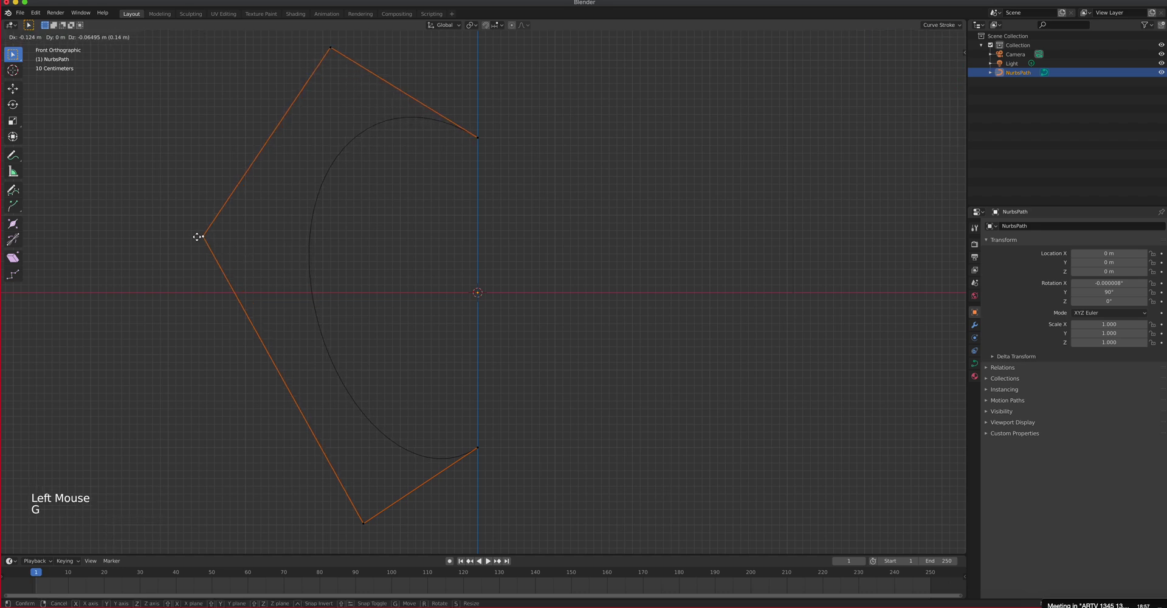
pyautogui.click(191, 240)
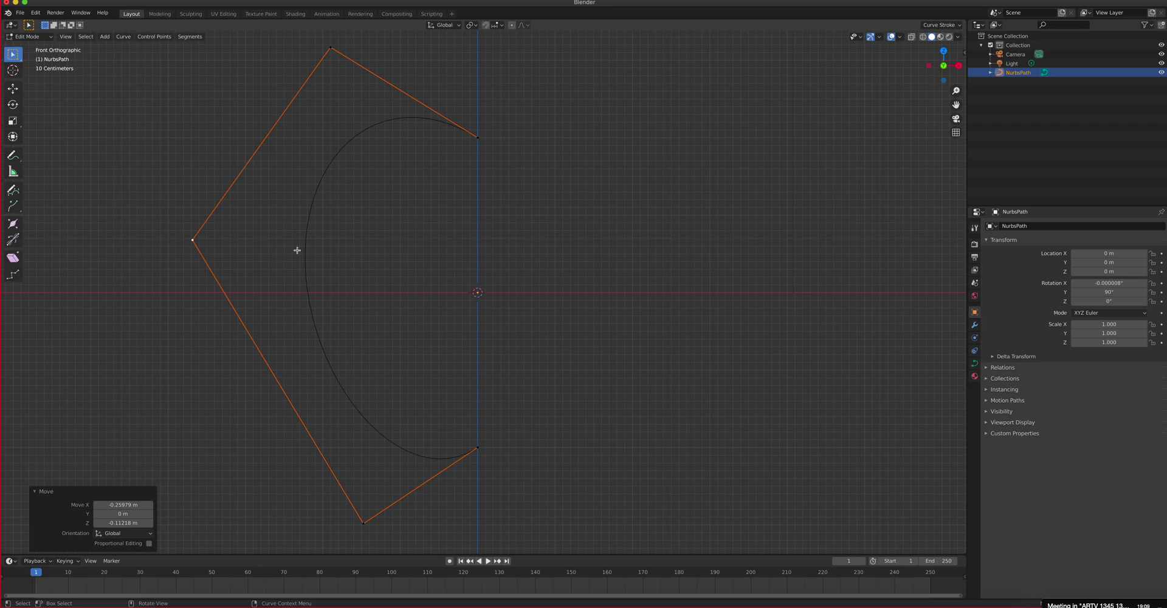
# - Move the lower corner control point about 0.18 m toward positive X and 0.12 m down, and the middle one 0.73 m outward and 0.22 m up
pyautogui.press('Tab')
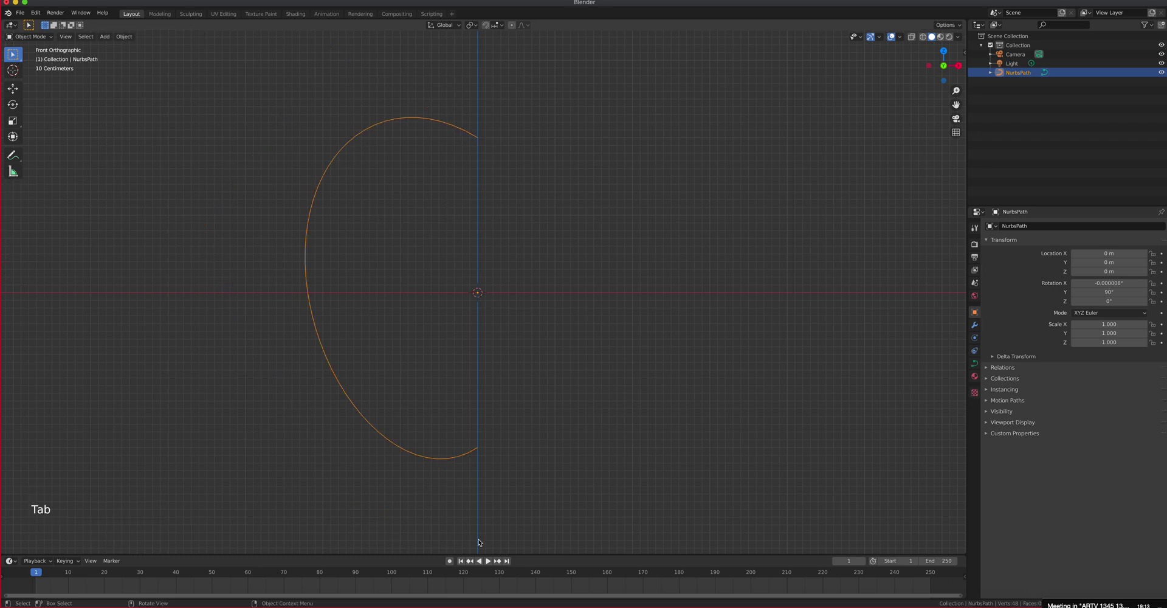
pyautogui.press('Tab')
pyautogui.click(363, 523)
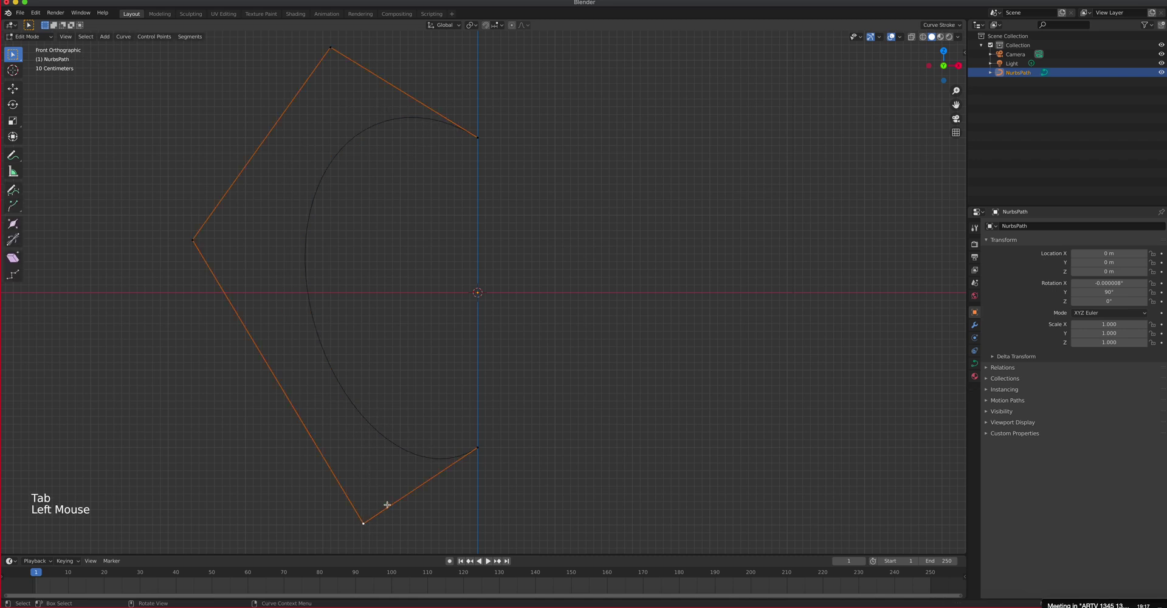
pyautogui.press('g')
pyautogui.click(401, 505)
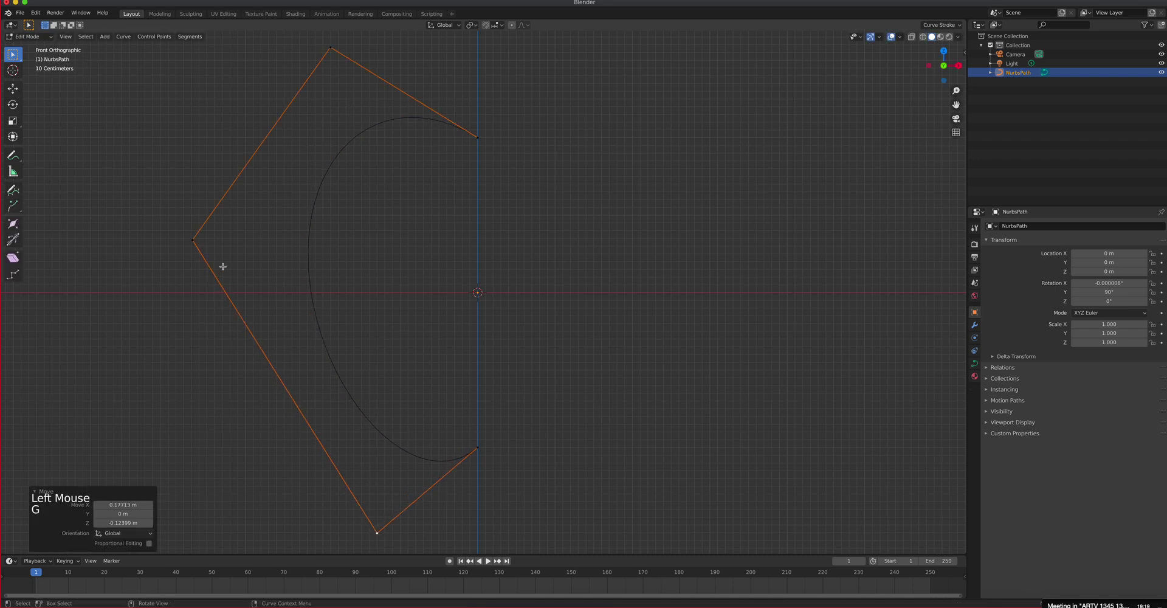
pyautogui.click(193, 241)
pyautogui.press('g')
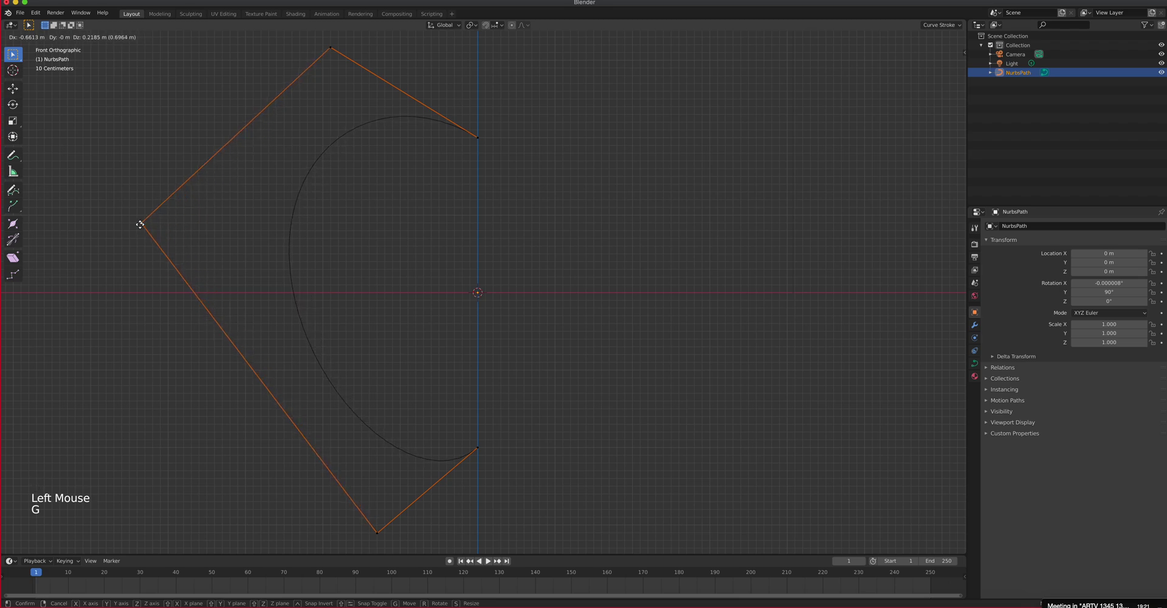
pyautogui.click(136, 224)
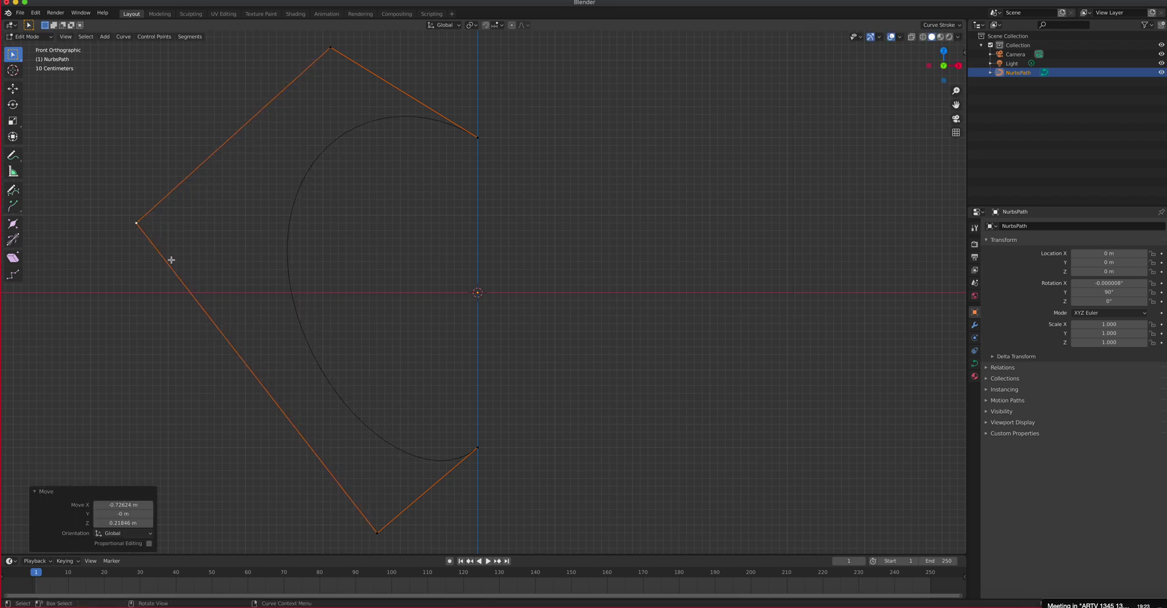
# - Return to Object Mode and add a Screw modifier to the path
pyautogui.press('Tab')
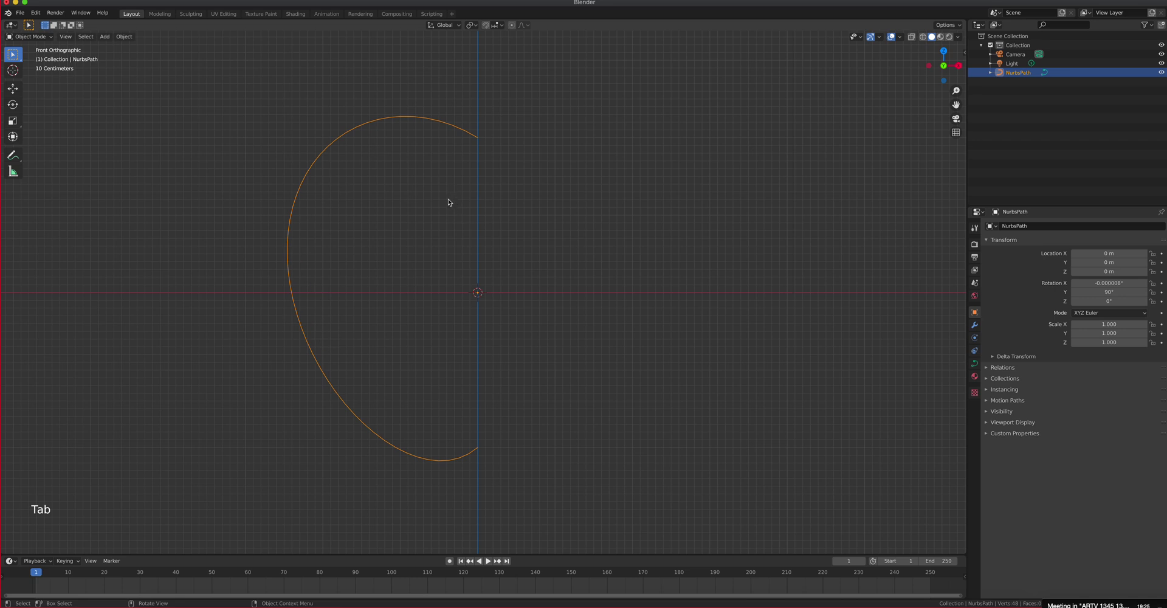
pyautogui.click(974, 324)
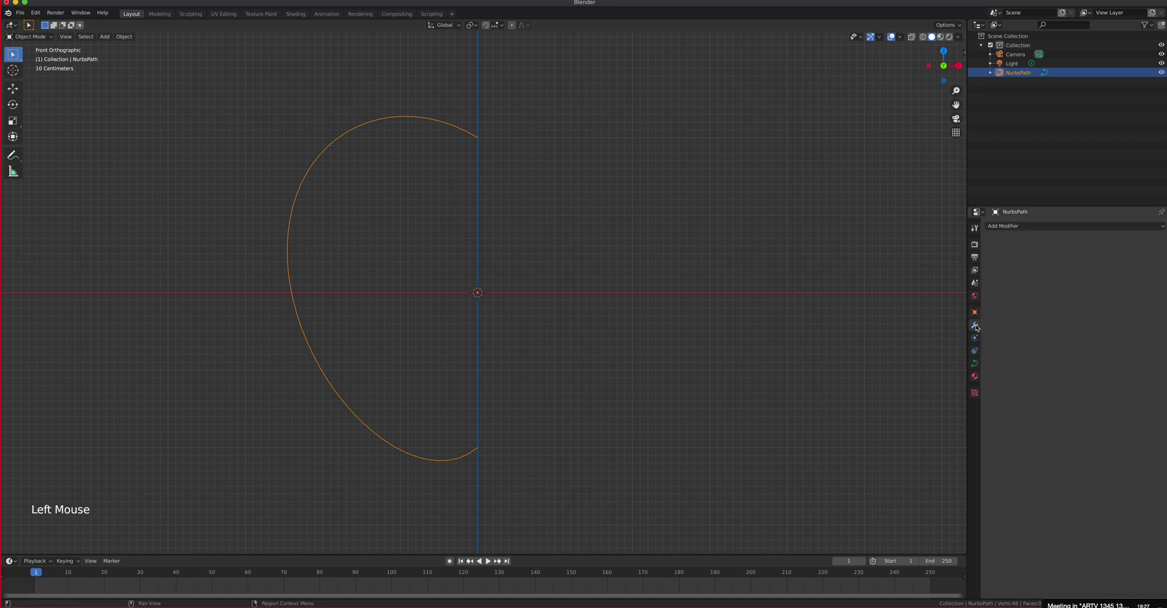
pyautogui.click(1030, 226)
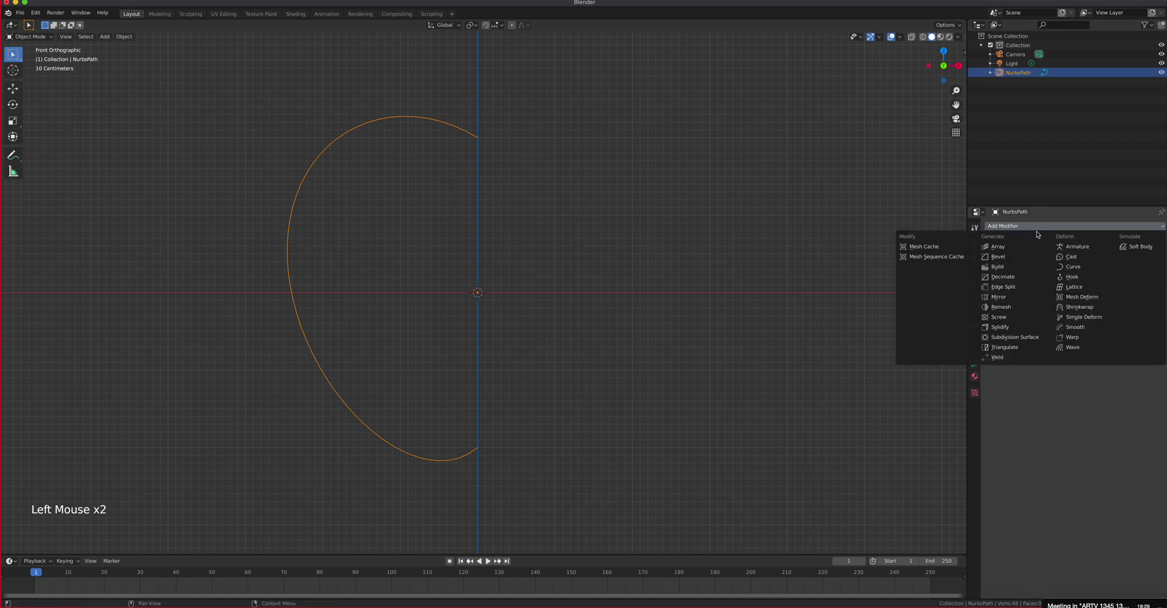
pyautogui.click(1003, 316)
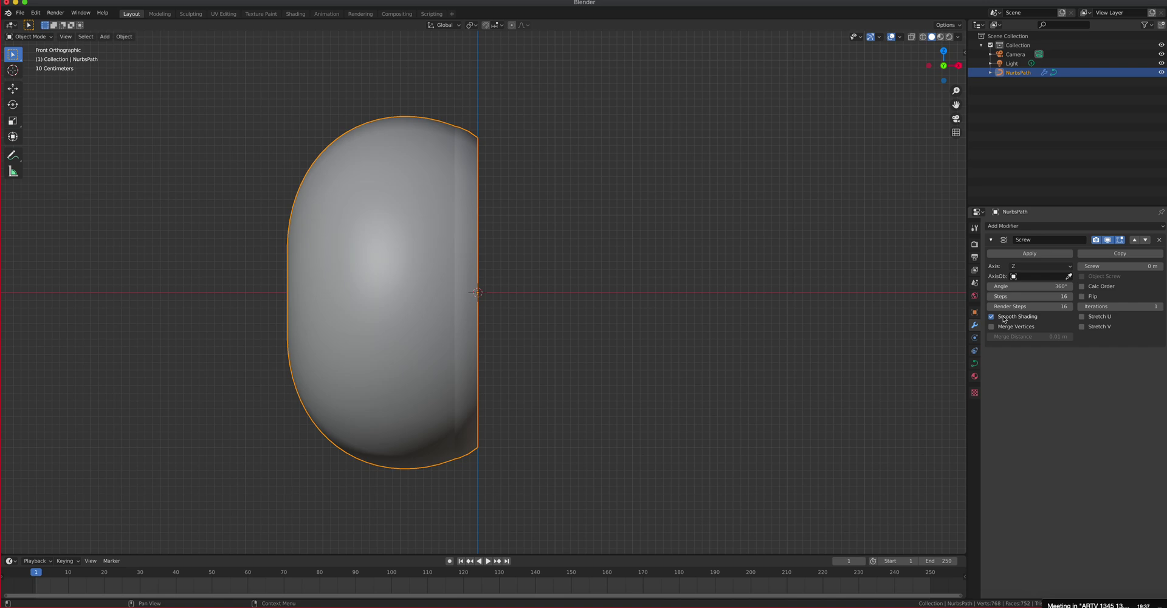
# - Try the Screw modifier's X, Y and Z axes to compare the revolved shapes
pyautogui.click(1021, 269)
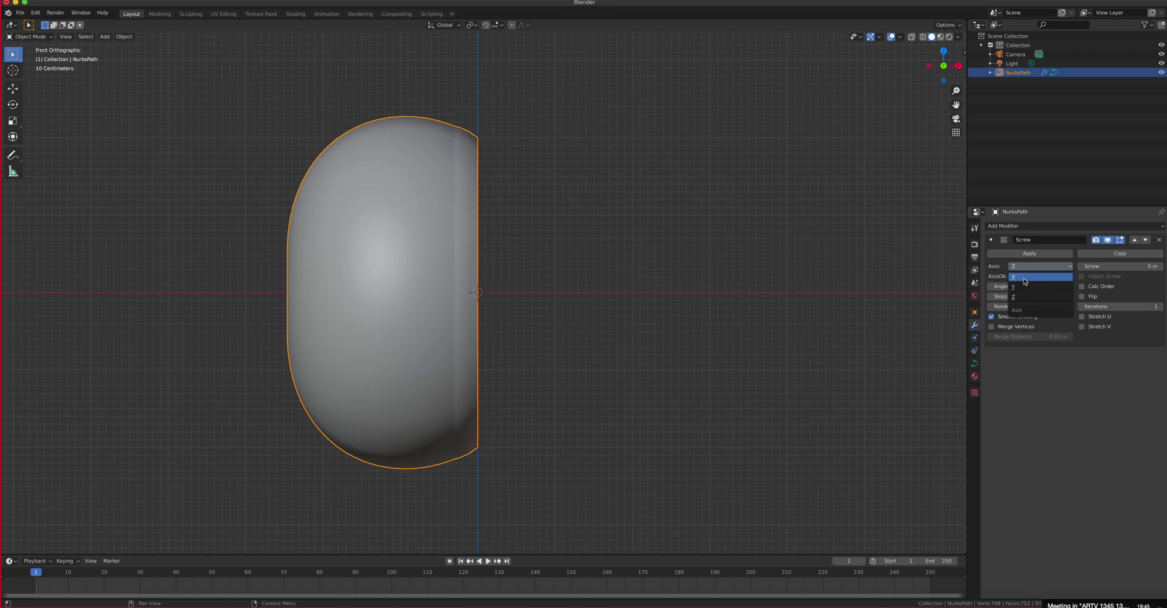
pyautogui.click(1025, 279)
pyautogui.click(1024, 268)
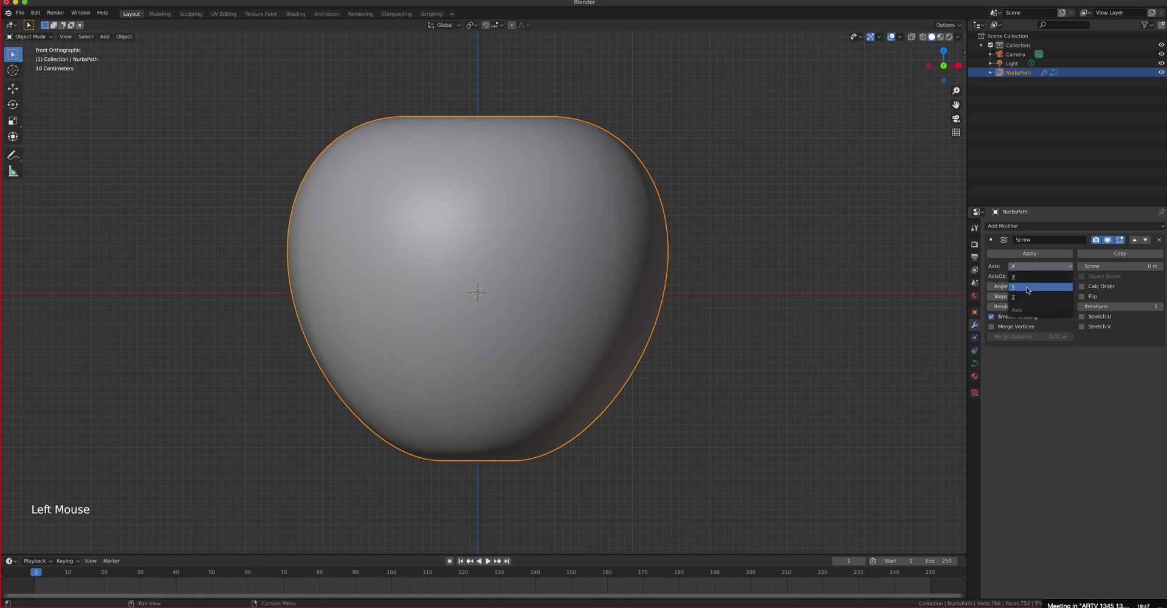
pyautogui.click(1027, 287)
pyautogui.click(1027, 267)
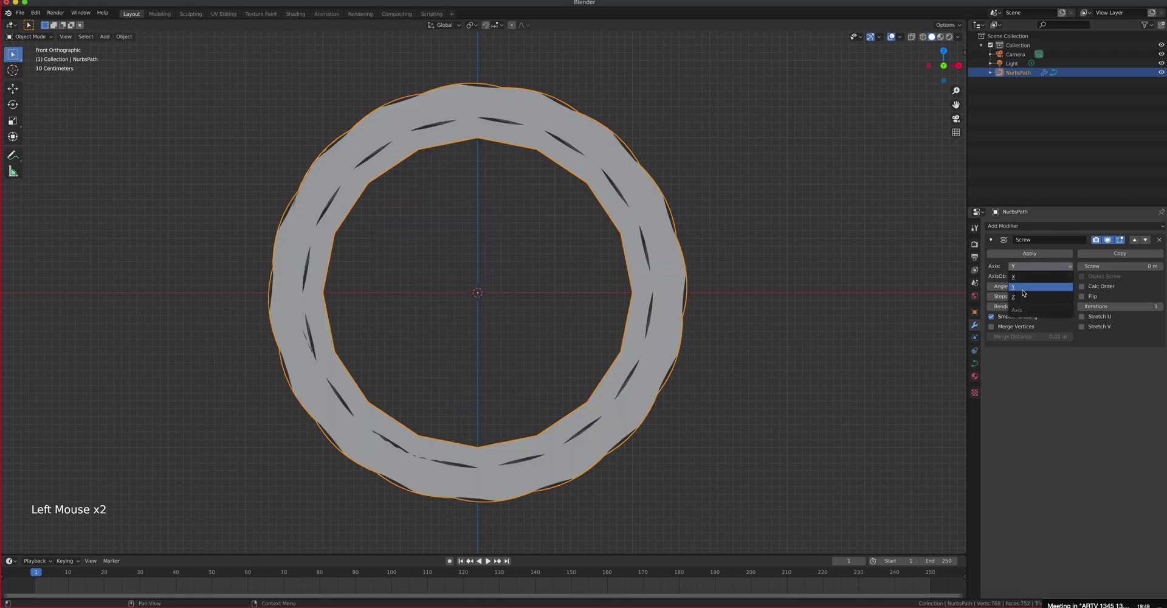
pyautogui.click(1023, 297)
pyautogui.moveTo(657, 321)
pyautogui.mouseDown(button='middle')
pyautogui.moveTo(604, 279)
pyautogui.moveTo(471, 294)
pyautogui.moveTo(649, 334)
pyautogui.moveTo(648, 323)
pyautogui.moveTo(633, 333)
pyautogui.moveTo(665, 325)
pyautogui.mouseUp(button='middle')
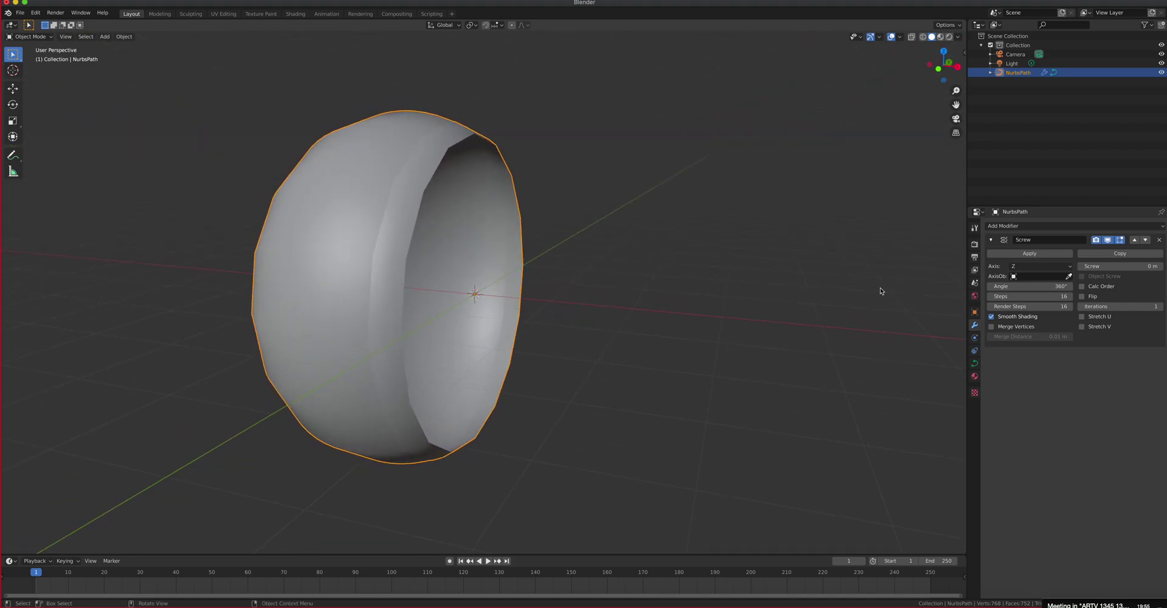
# - Set the Screw modifier's axis to X and inspect the revolved surface from several angles
pyautogui.click(1040, 265)
pyautogui.click(1034, 276)
pyautogui.moveTo(661, 299); pyautogui.dragTo(634, 316, button='middle')
pyautogui.scroll(3, 661, 299)
pyautogui.scroll(-5, 661, 299)
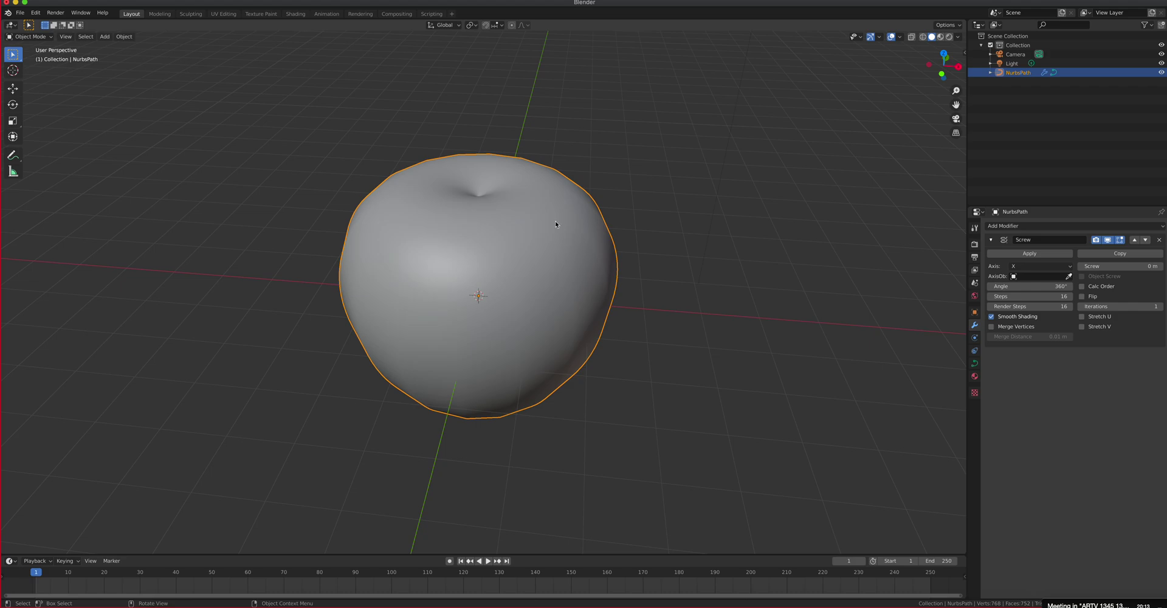
# - Enter Edit Mode on the screwed path and show it in the front orthographic view
pyautogui.press('Tab')
pyautogui.moveTo(588, 304); pyautogui.dragTo(578, 290, button='middle')
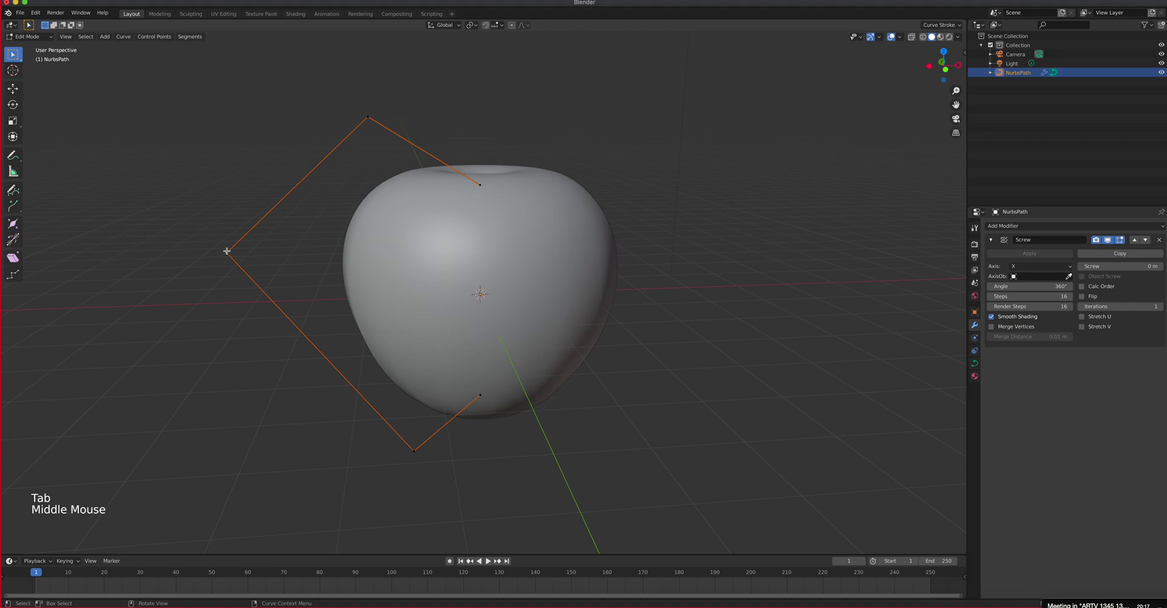
pyautogui.press('KP_1')
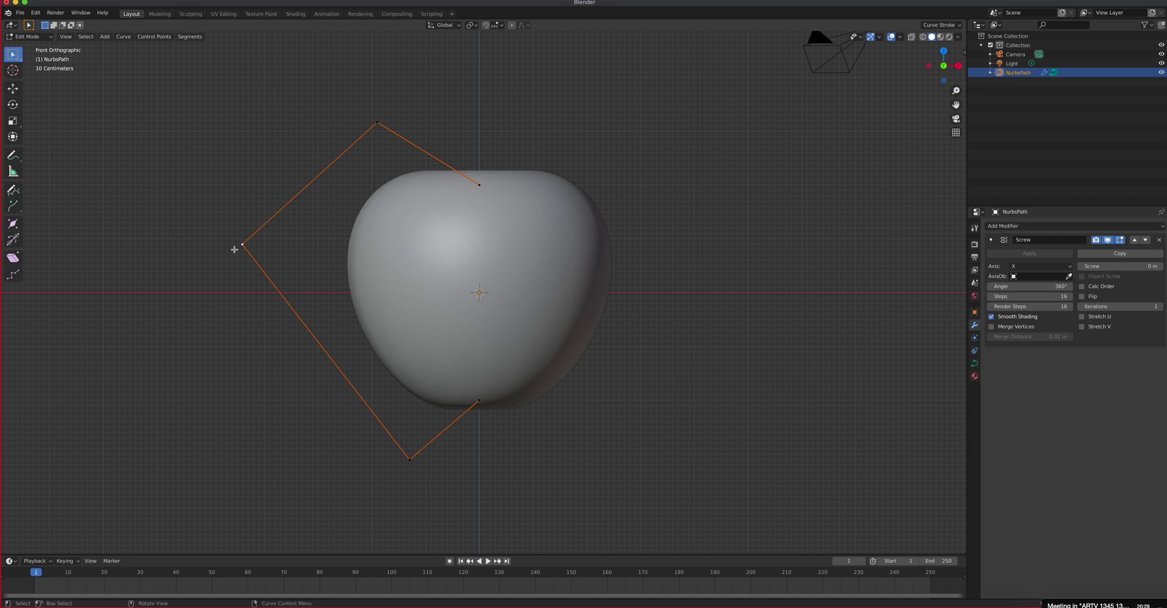
# - Try moving the outermost control point freely from an angled perspective view
pyautogui.moveTo(252, 237); pyautogui.dragTo(414, 297, button='middle')
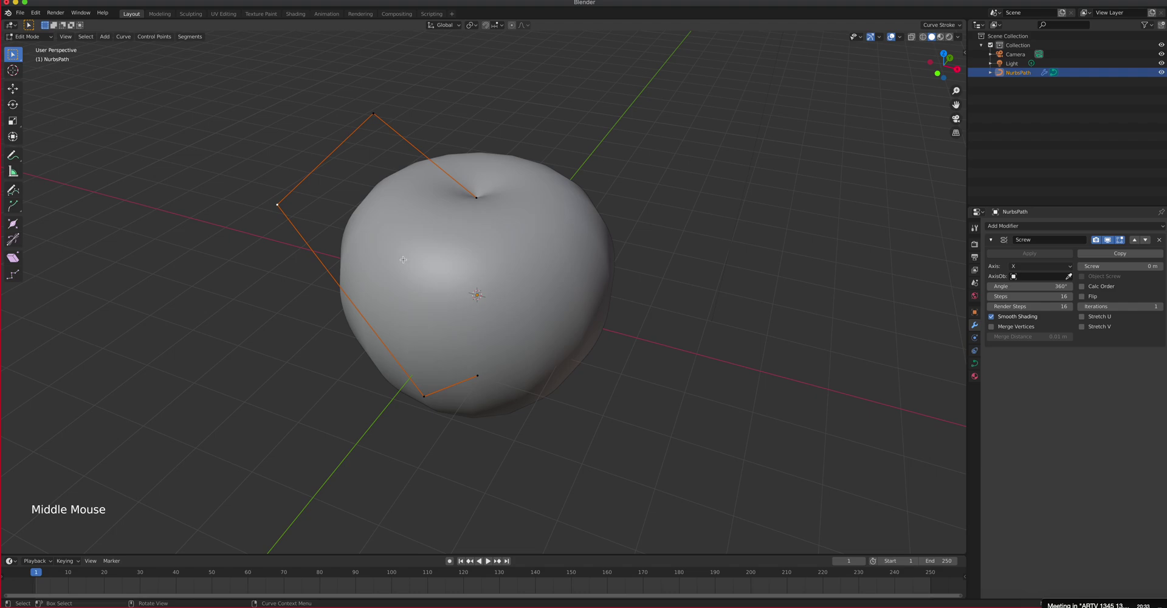
pyautogui.press('g')
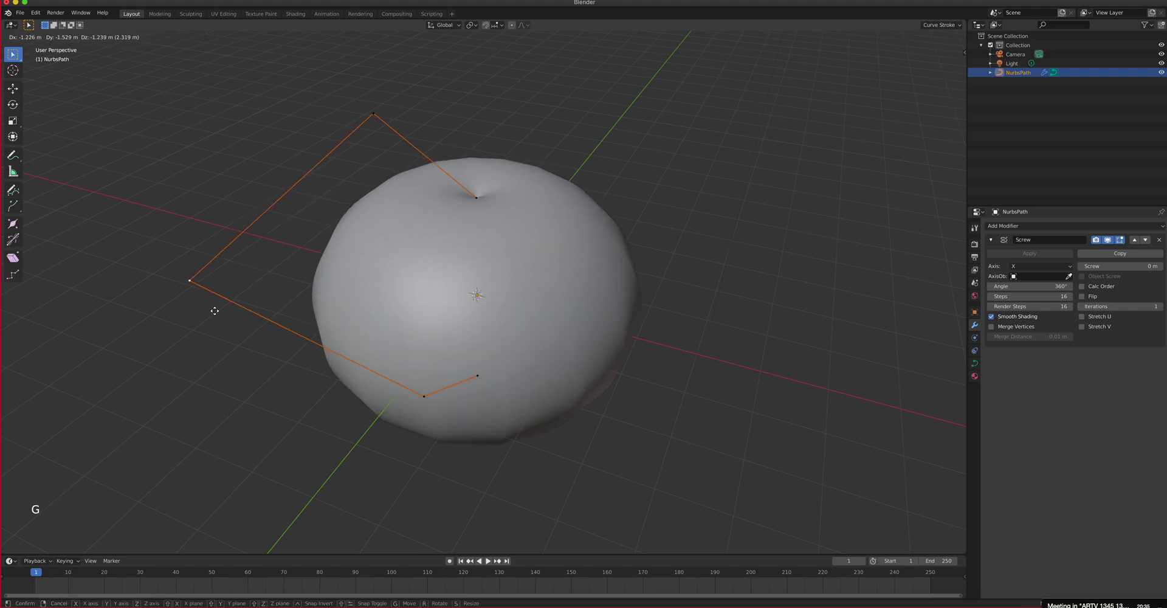
pyautogui.rightClick(230, 281)
pyautogui.moveTo(310, 279); pyautogui.dragTo(352, 250, button='middle')
pyautogui.press('KP_1')
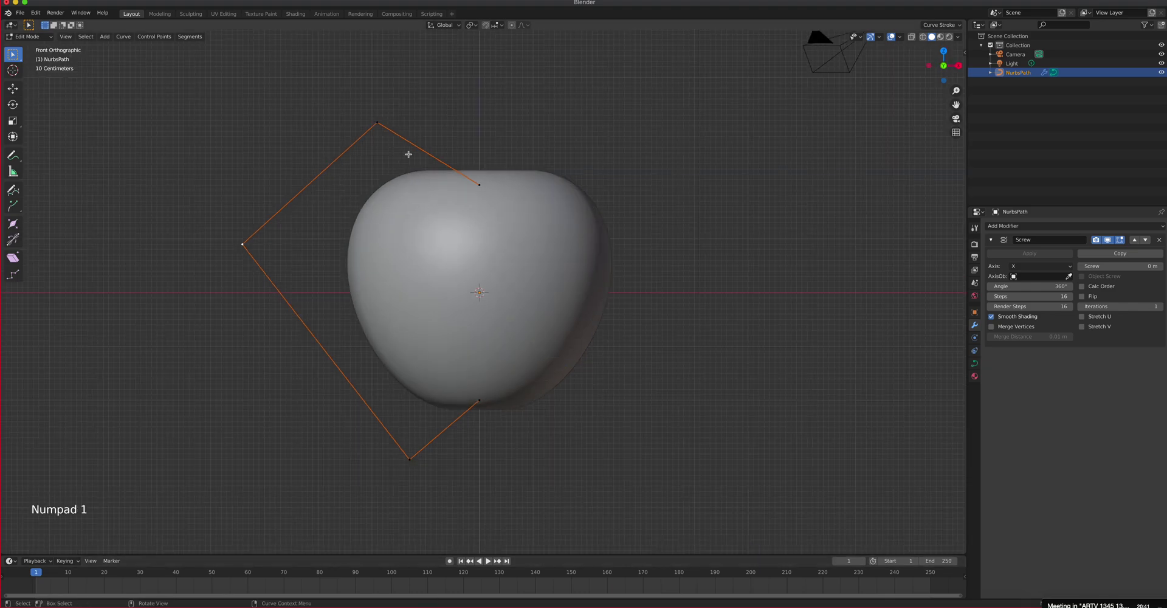
# - Subdivide the segment between the path's upper end point and upper corner control point with one cut
pyautogui.click(475, 183)
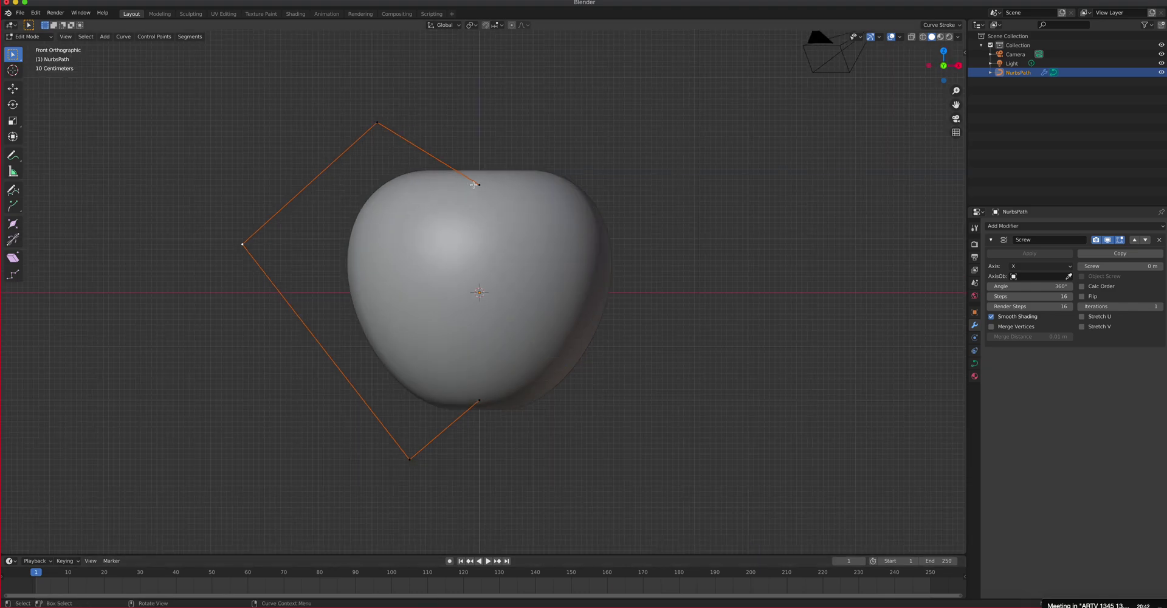
pyautogui.keyDown('shift'); pyautogui.click(377, 123); pyautogui.keyUp('shift')
pyautogui.rightClick(421, 151)
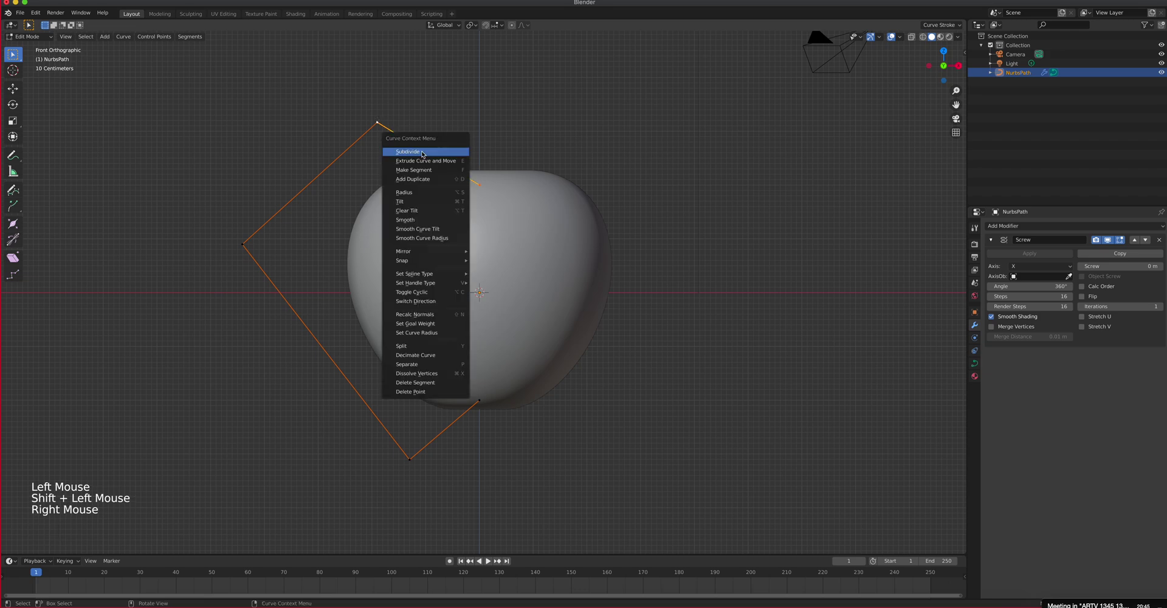
pyautogui.click(422, 150)
pyautogui.scroll(-2, 452, 179)
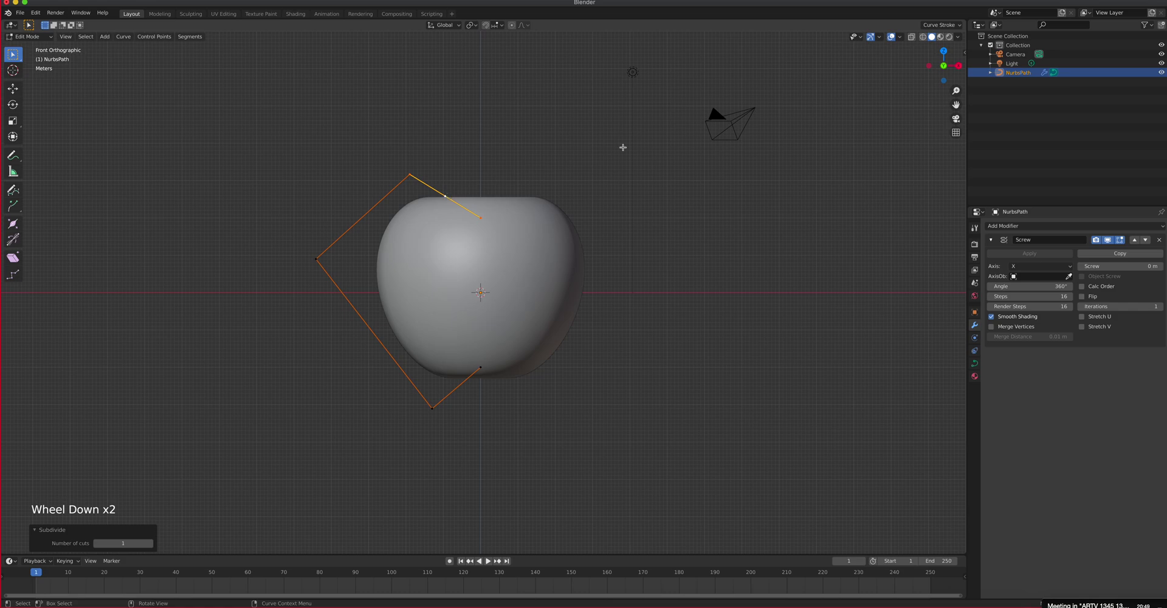
pyautogui.scroll(2, 912, 44)
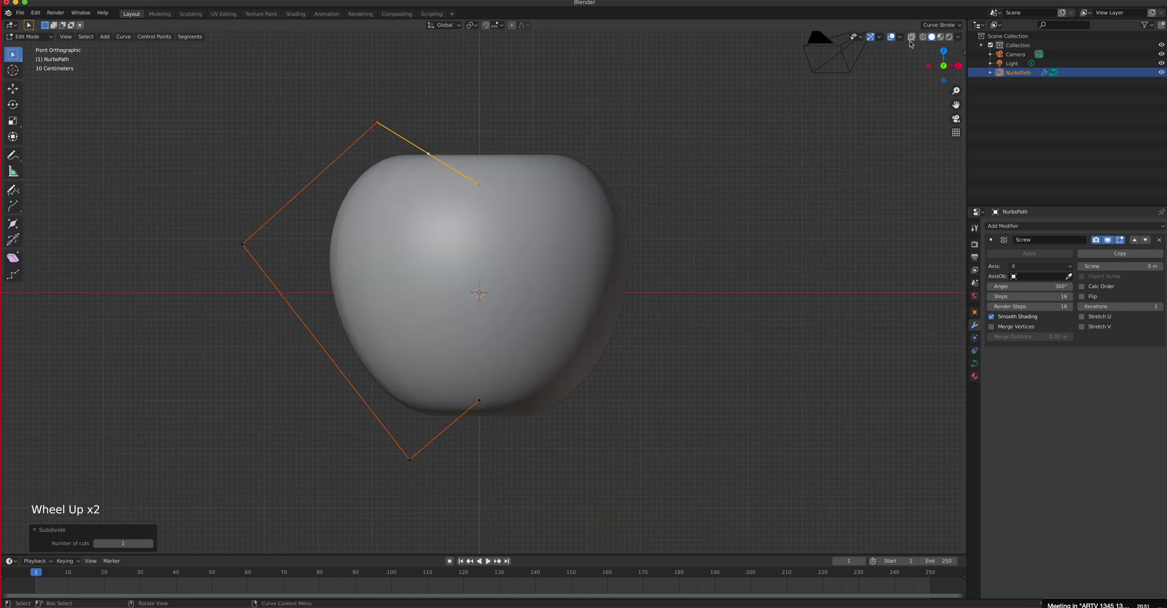
# - Turn on X-ray, move the new control point about 0.29 m inward and 0.47 m up, and the upper corner 0.45 m outward and 0.31 m up
pyautogui.click(911, 37)
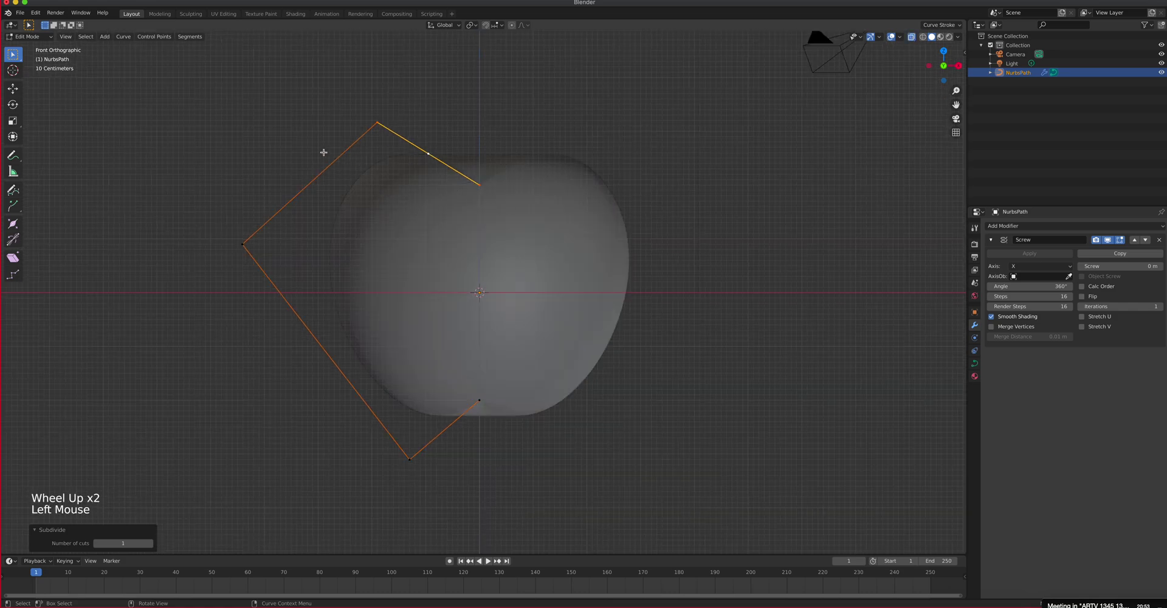
pyautogui.doubleClick(427, 165)
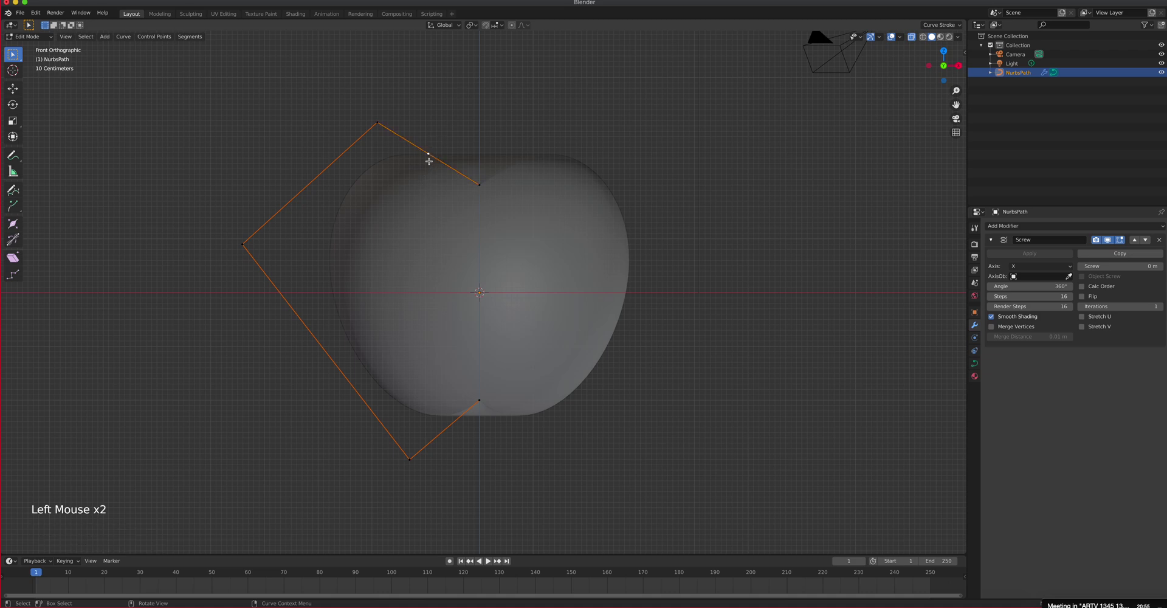
pyautogui.press('g')
pyautogui.click(445, 135)
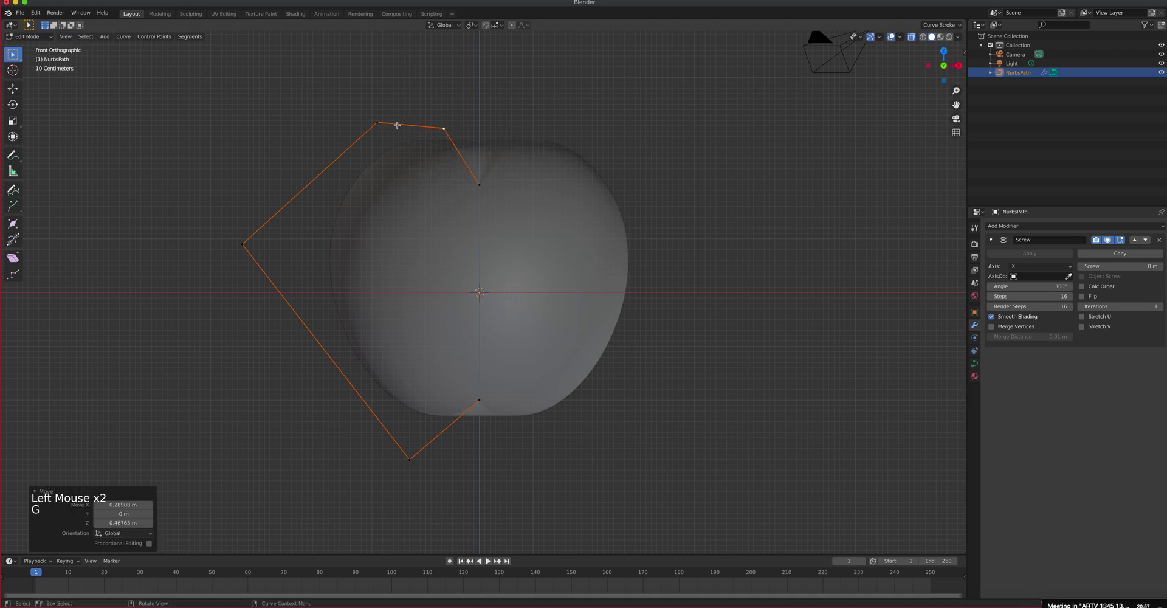
pyautogui.press('g')
pyautogui.click(360, 109)
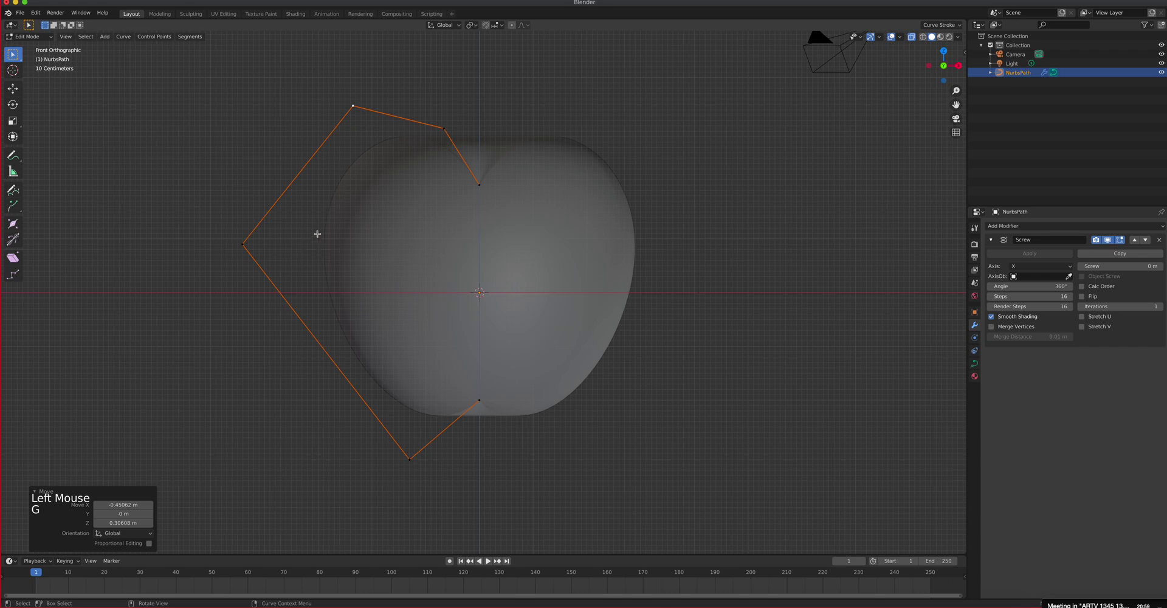
# - Subdivide the segment between the path's lower end point and lower corner, and move the new point about 0.12 m inward and 0.12 m down
pyautogui.click(479, 402)
pyautogui.keyDown('shift'); pyautogui.click(412, 459); pyautogui.keyUp('shift')
pyautogui.rightClick(433, 437)
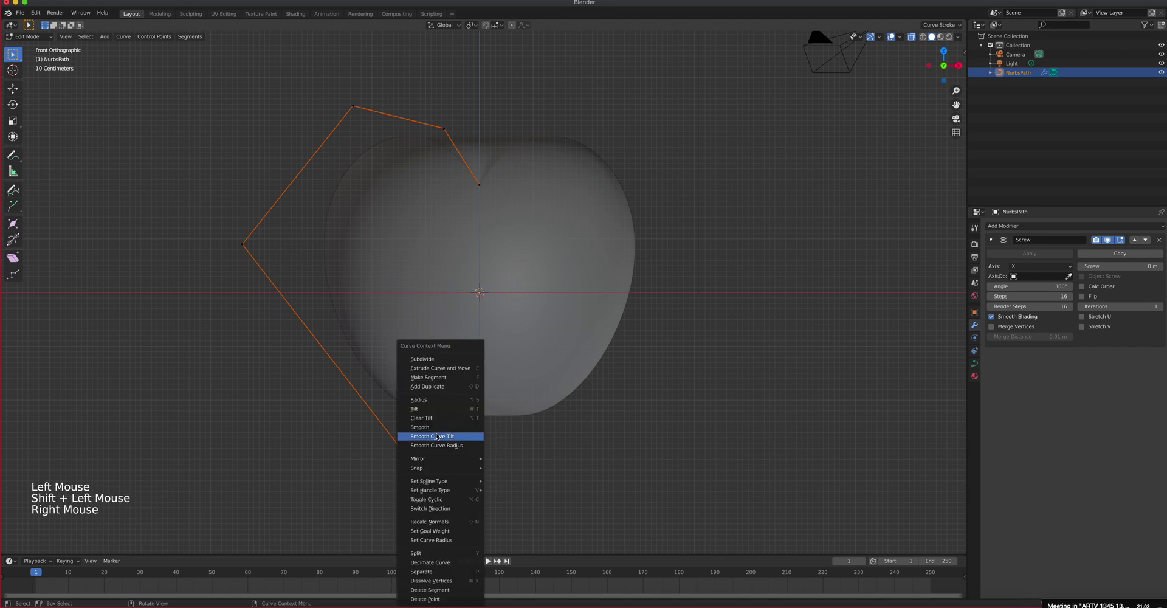
pyautogui.click(441, 385)
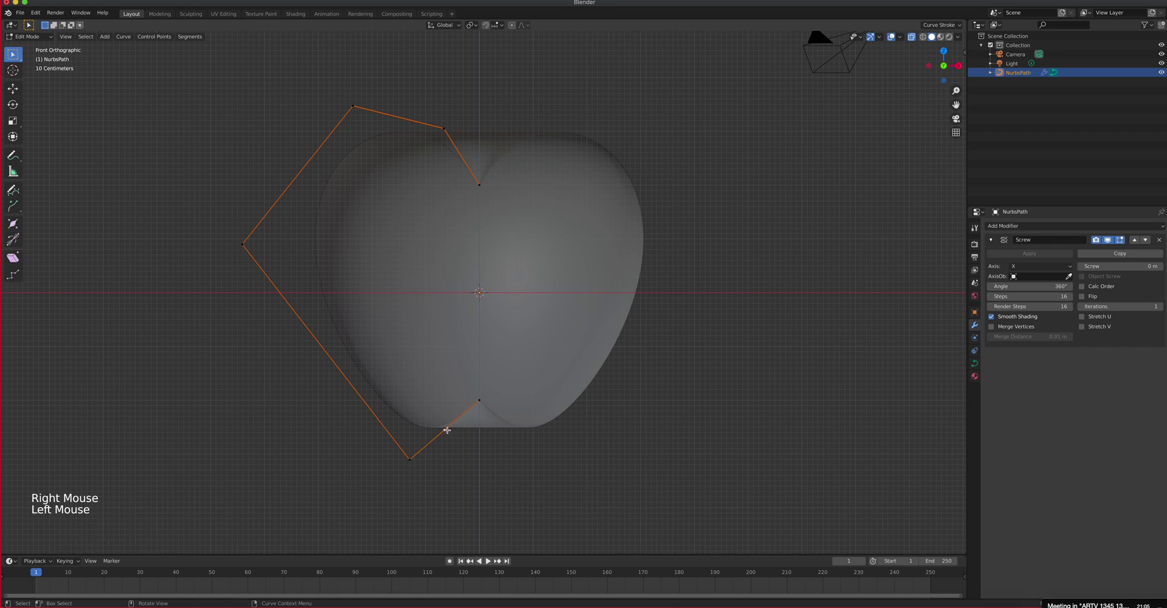
pyautogui.press('g')
pyautogui.click(451, 437)
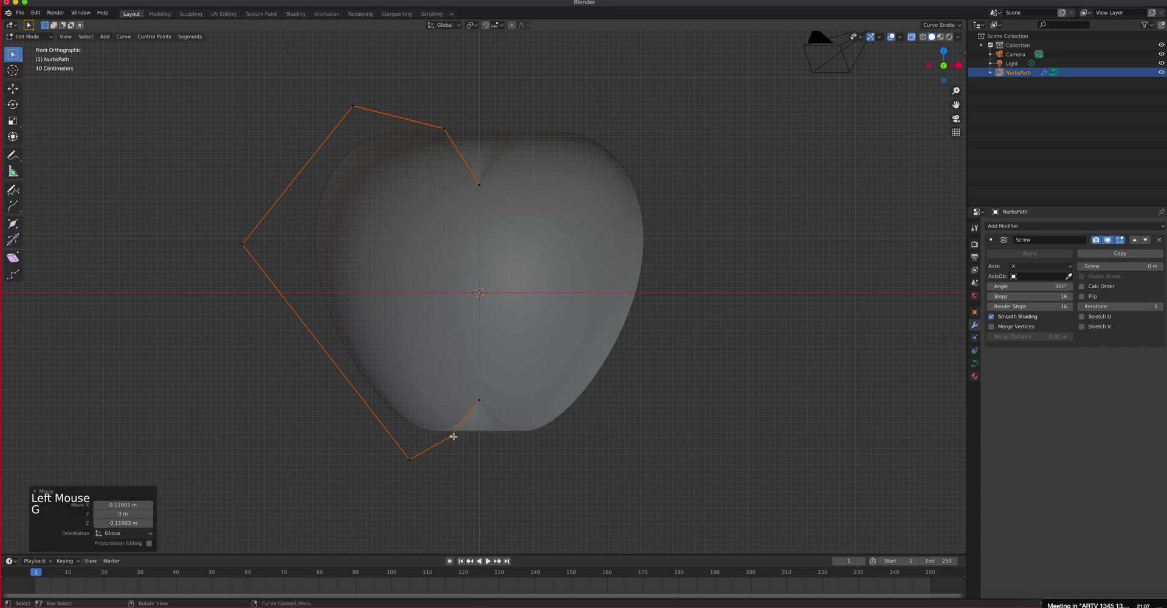
# - Move the lower corner control point about 0.13 m outward and 0.06 m up, and lower the outermost control point by about 0.13 m
pyautogui.click(412, 462)
pyautogui.press('g')
pyautogui.click(403, 458)
pyautogui.click(235, 243)
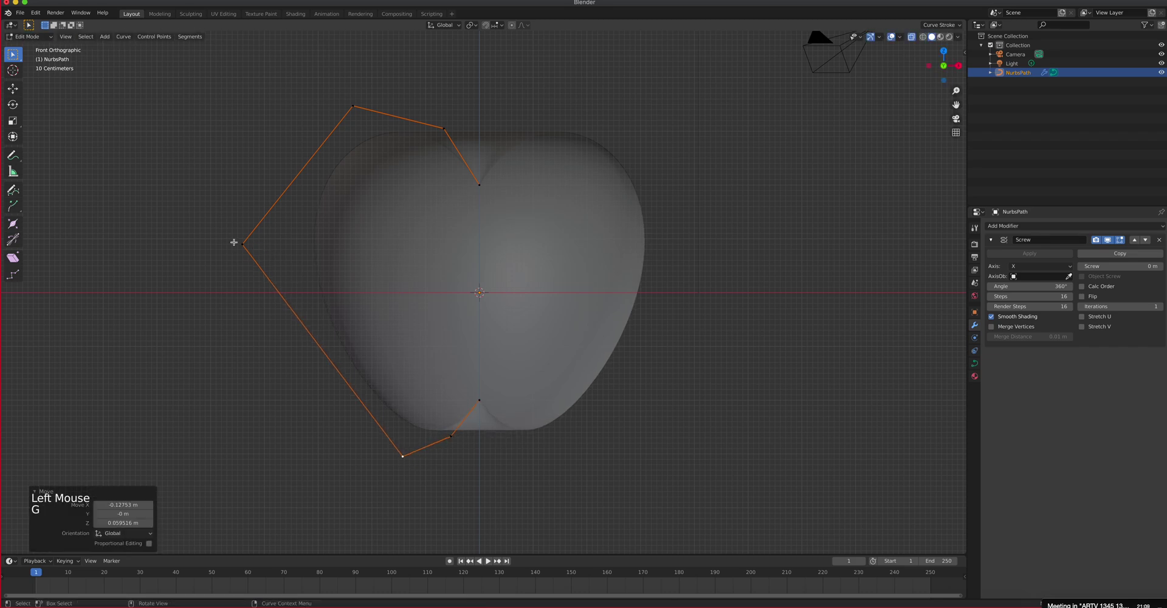
pyautogui.press('g')
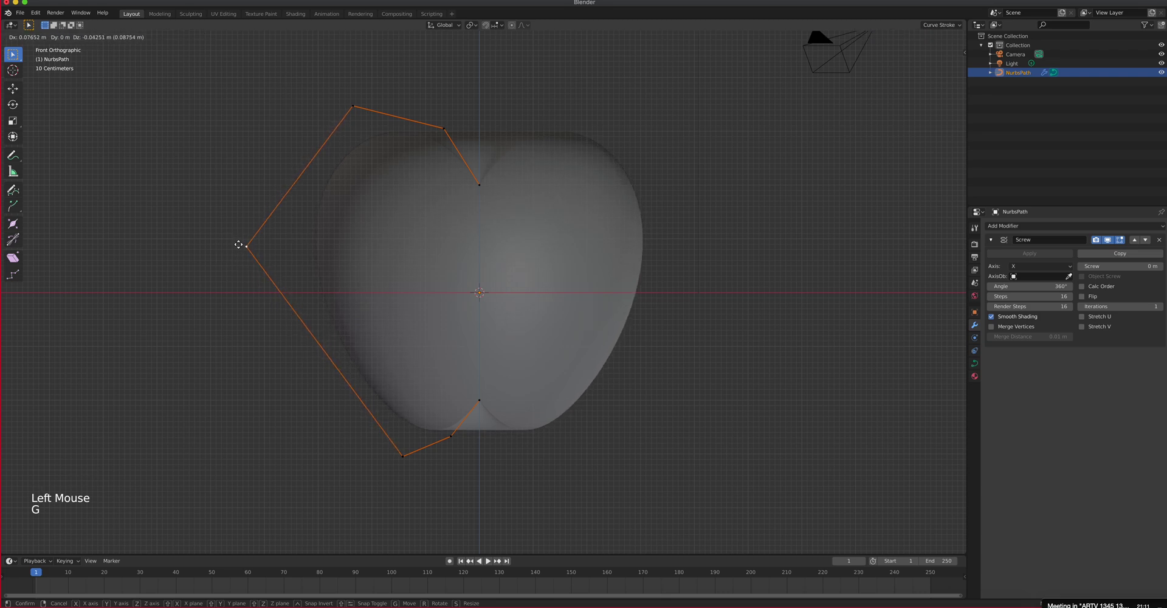
pyautogui.click(235, 250)
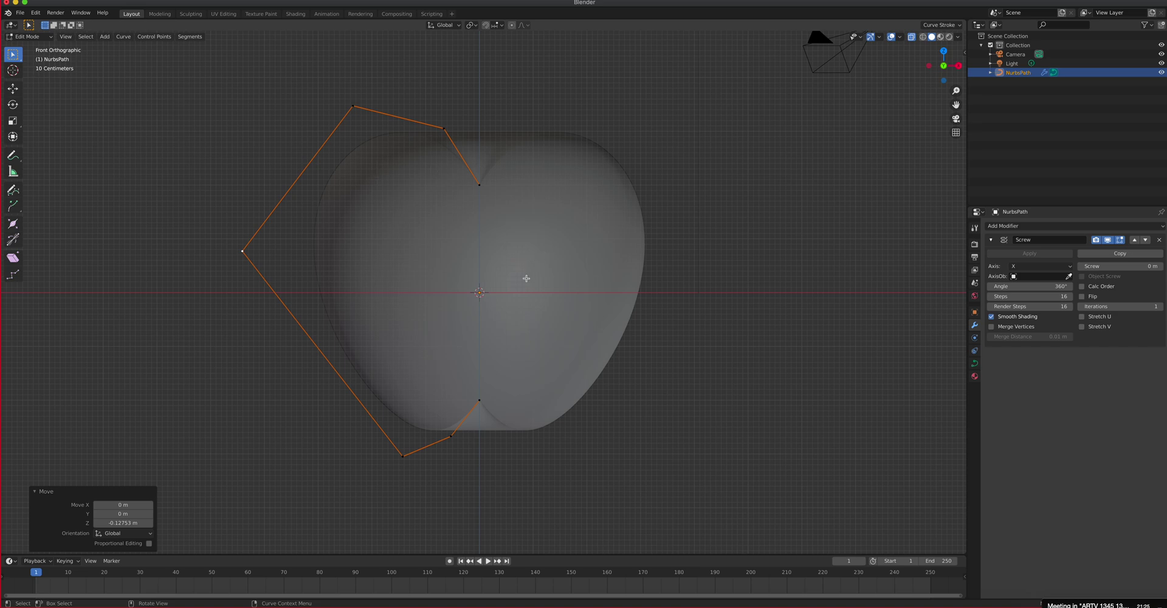
# - Return to Object Mode and duplicate the apple shape, placing the copy about 7.72 m straight above the original
pyautogui.press('Tab')
pyautogui.scroll(-4, 503, 284)
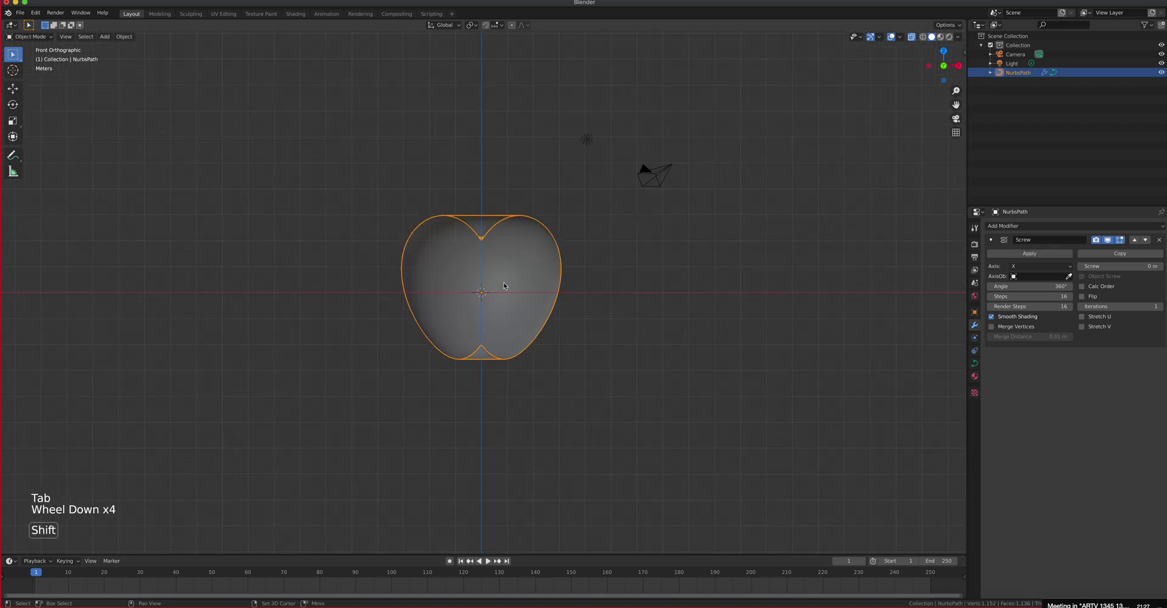
pyautogui.hotkey('shift', 'd')
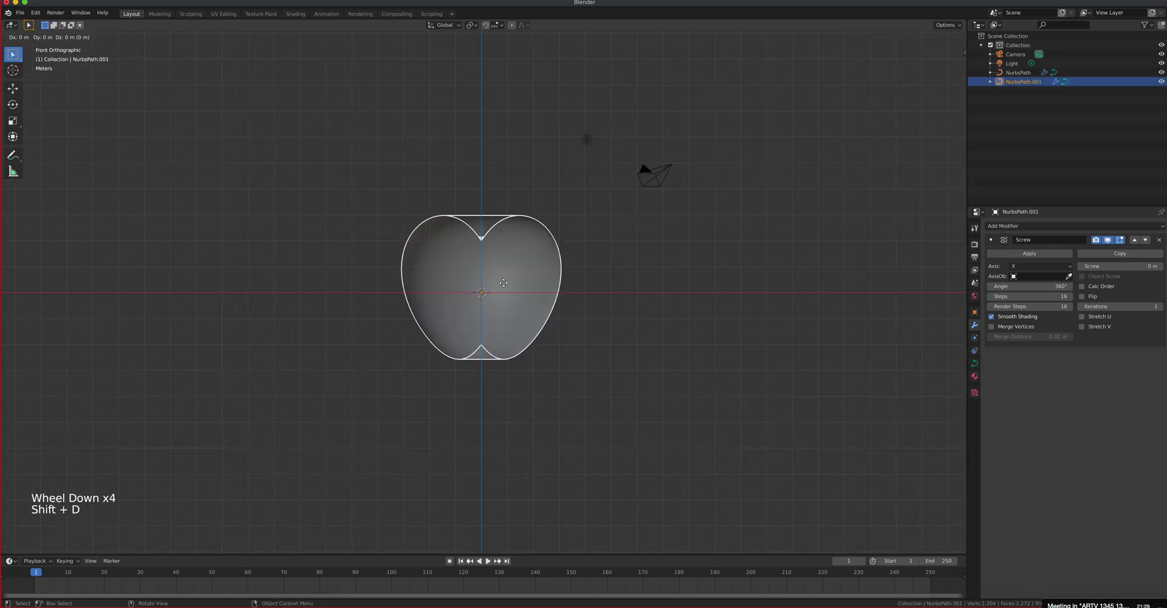
pyautogui.click(521, 140)
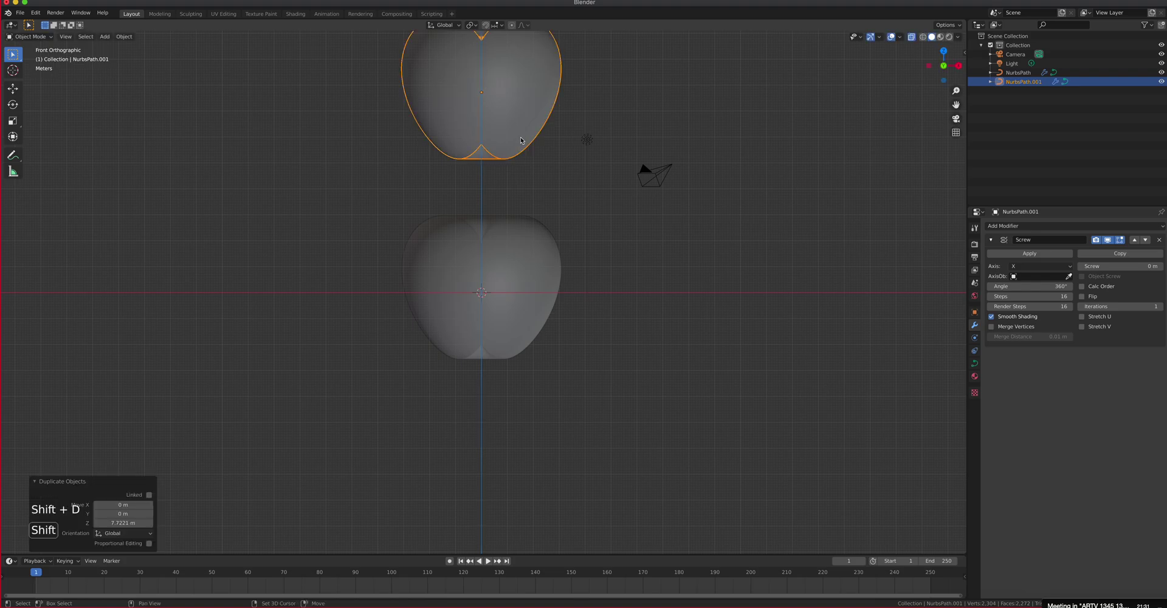
pyautogui.keyDown('shift'); pyautogui.moveTo(520, 140); pyautogui.dragTo(506, 271, button='middle'); pyautogui.keyUp('shift')
pyautogui.scroll(3, 502, 267)
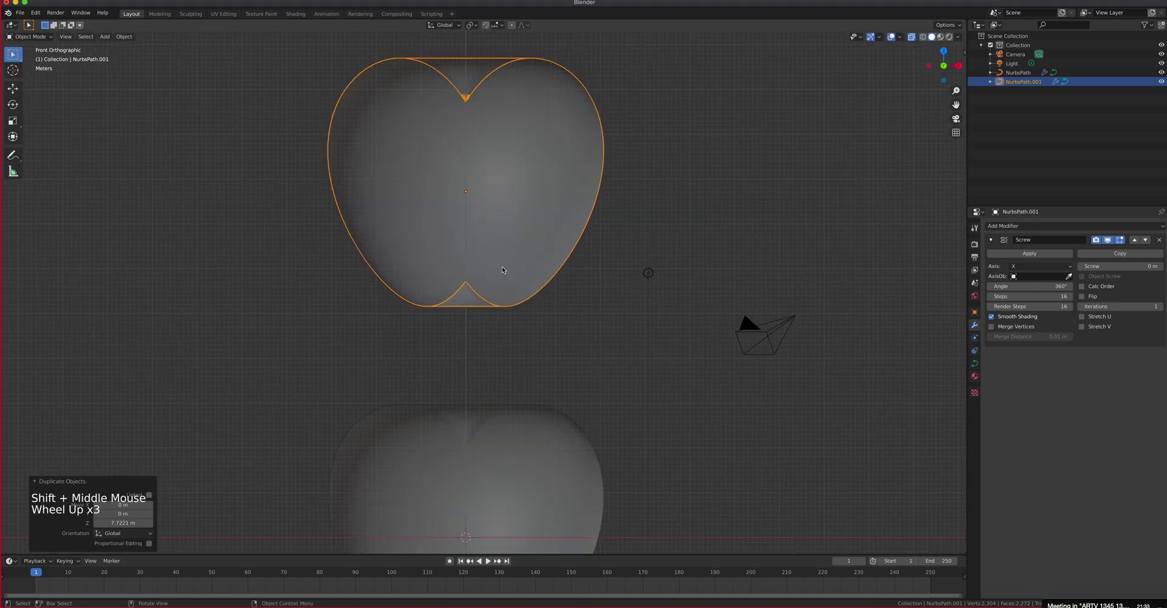
# - Enter Edit Mode on the duplicate and try moving the upper end point together with its neighbouring control point
pyautogui.press('Tab')
pyautogui.keyDown('shift'); pyautogui.moveTo(508, 175); pyautogui.dragTo(475, 313, button='middle'); pyautogui.keyUp('shift')
pyautogui.click(464, 252)
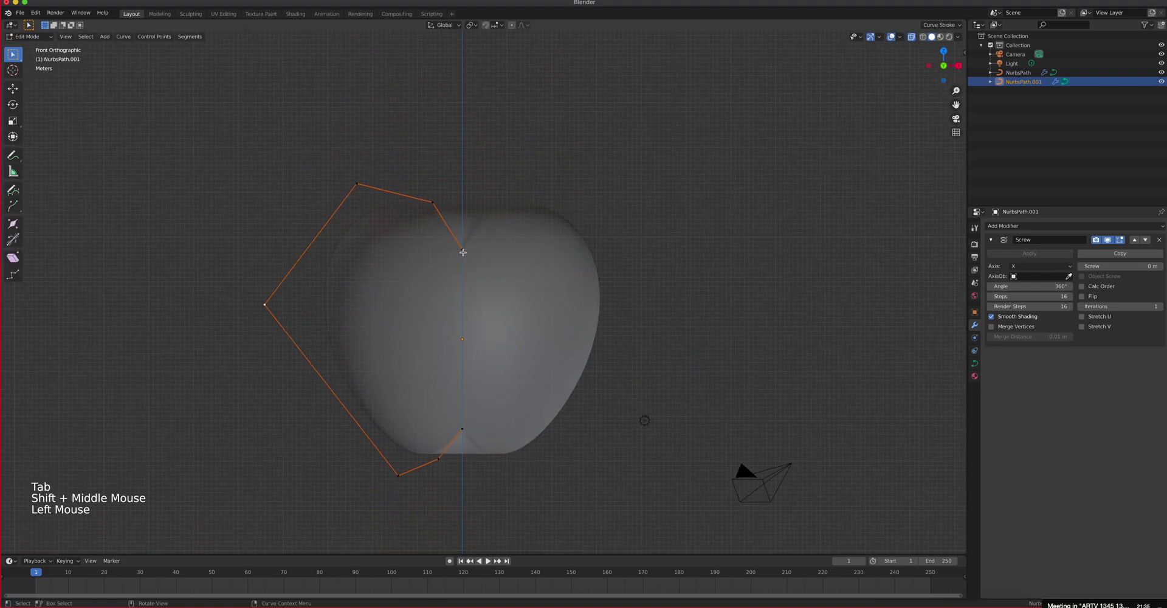
pyautogui.keyDown('shift'); pyautogui.click(441, 212); pyautogui.keyUp('shift')
pyautogui.press('g')
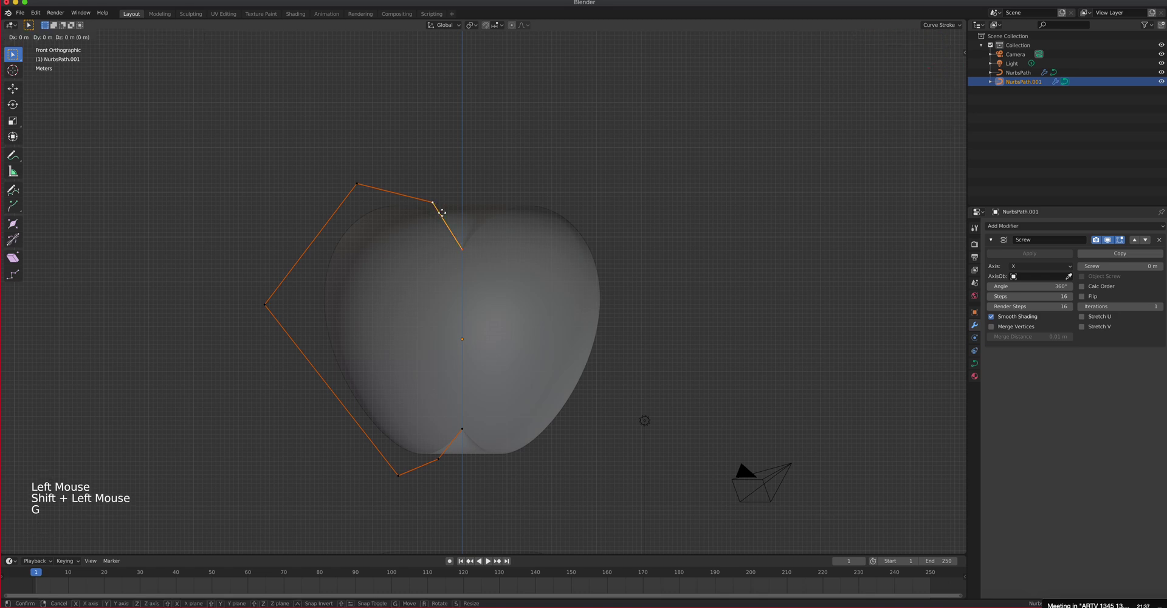
pyautogui.rightClick(463, 243)
# - Try moving the upper end point about 0.46 m outward from the axis and 0.17 m up, inspecting it from above
pyautogui.click(462, 429)
pyautogui.click(463, 246)
pyautogui.press('g')
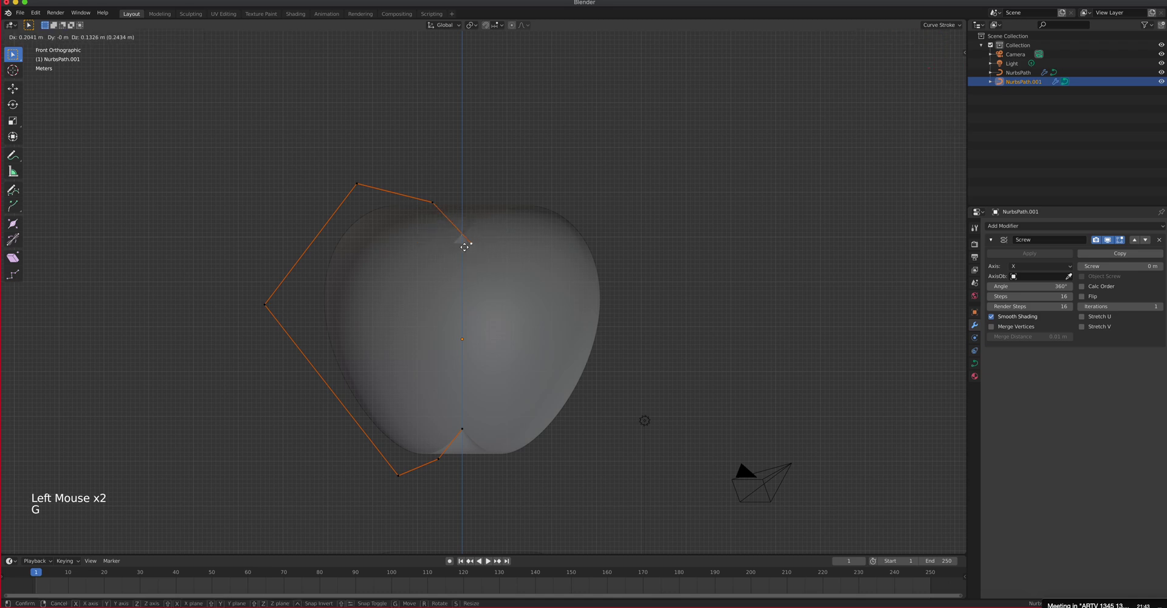
pyautogui.click(455, 245)
pyautogui.scroll(2, 493, 247)
pyautogui.moveTo(494, 248); pyautogui.dragTo(486, 324, button='middle')
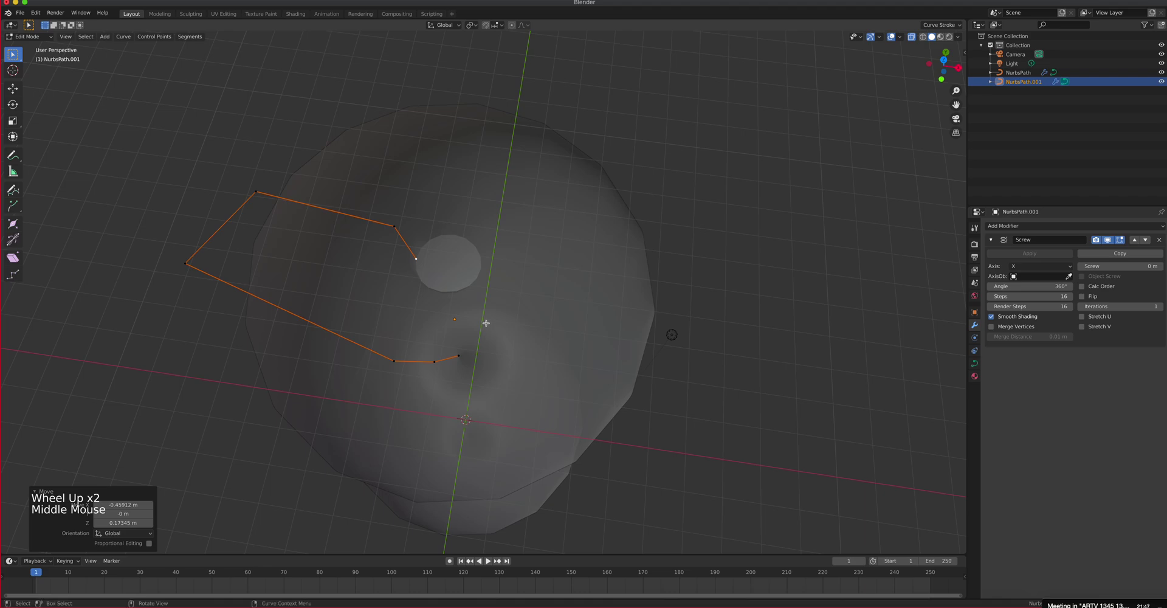
pyautogui.press('super+z')
# - Try moving the upper end point about 0.66 m across the axis and 0.26 m down in the front view
pyautogui.moveTo(487, 323); pyautogui.dragTo(491, 218, button='middle')
pyautogui.press('KP_1')
pyautogui.press('g')
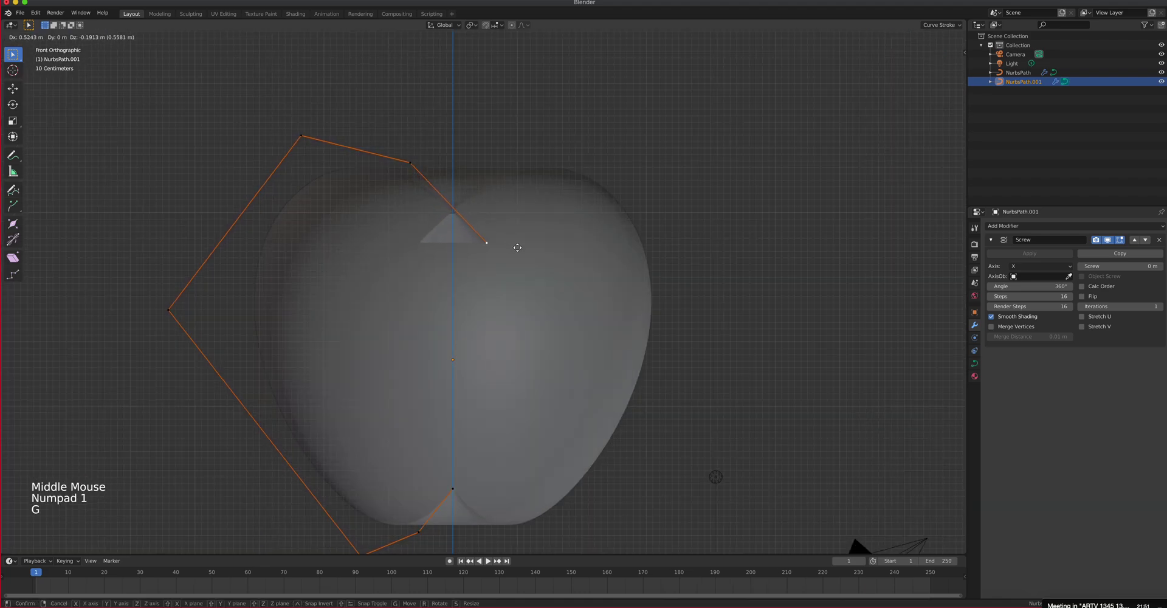
pyautogui.click(521, 251)
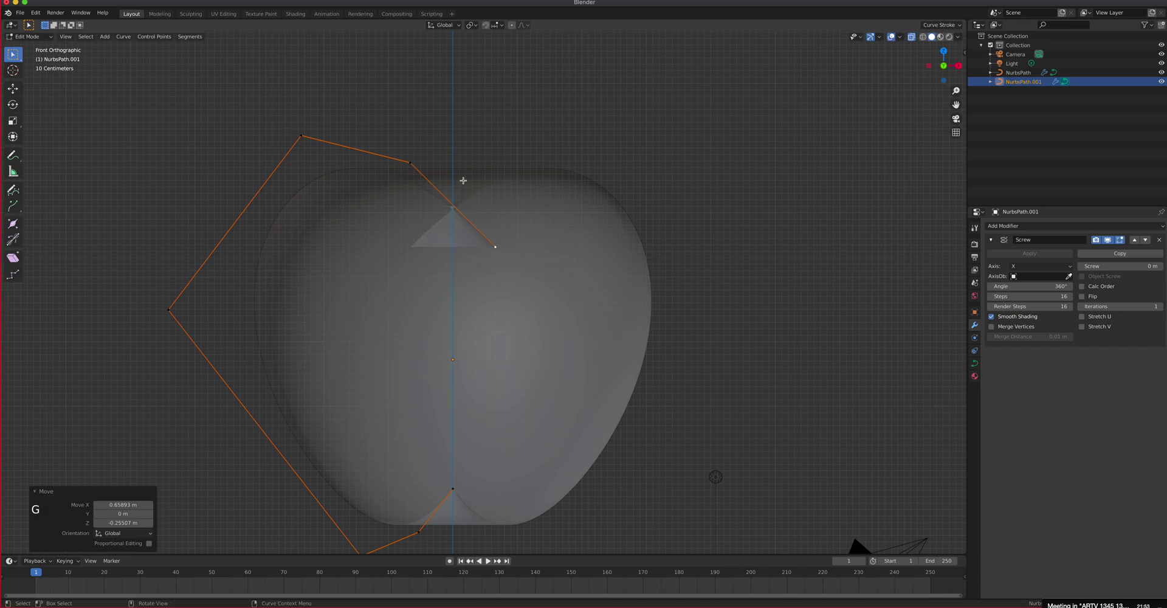
pyautogui.press('super+z')
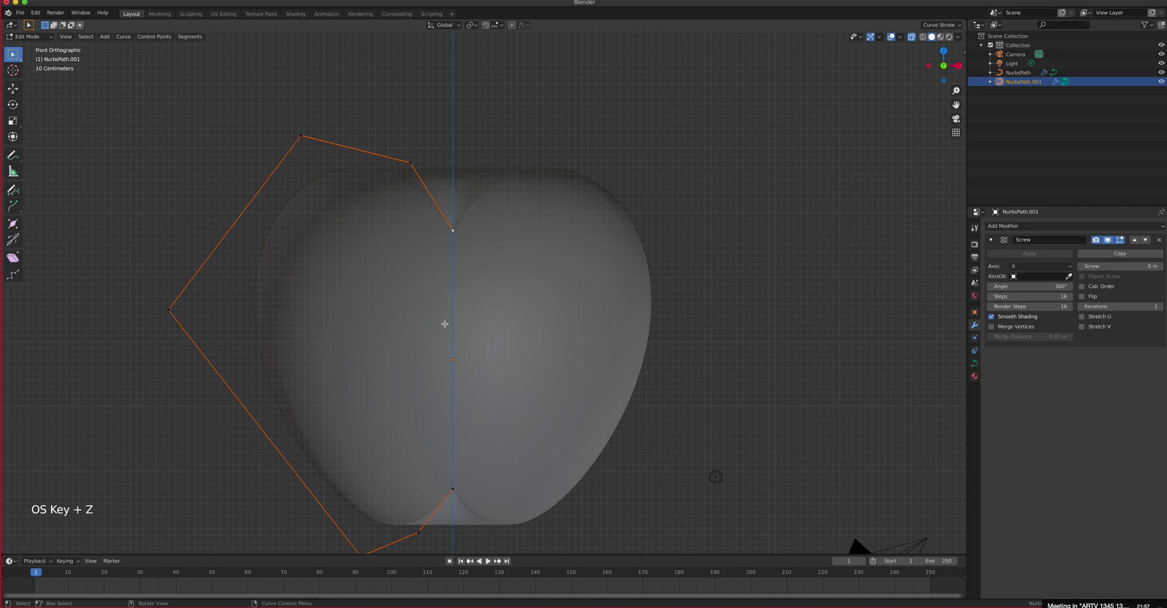
# - Raise the upper end point and its neighbouring control point together by about 2.4 m
pyautogui.keyDown('shift'); pyautogui.click(416, 182); pyautogui.keyUp('shift')
pyautogui.scroll(-3, 443, 219)
pyautogui.scroll(2, 446, 218)
pyautogui.scroll(-2, 446, 218)
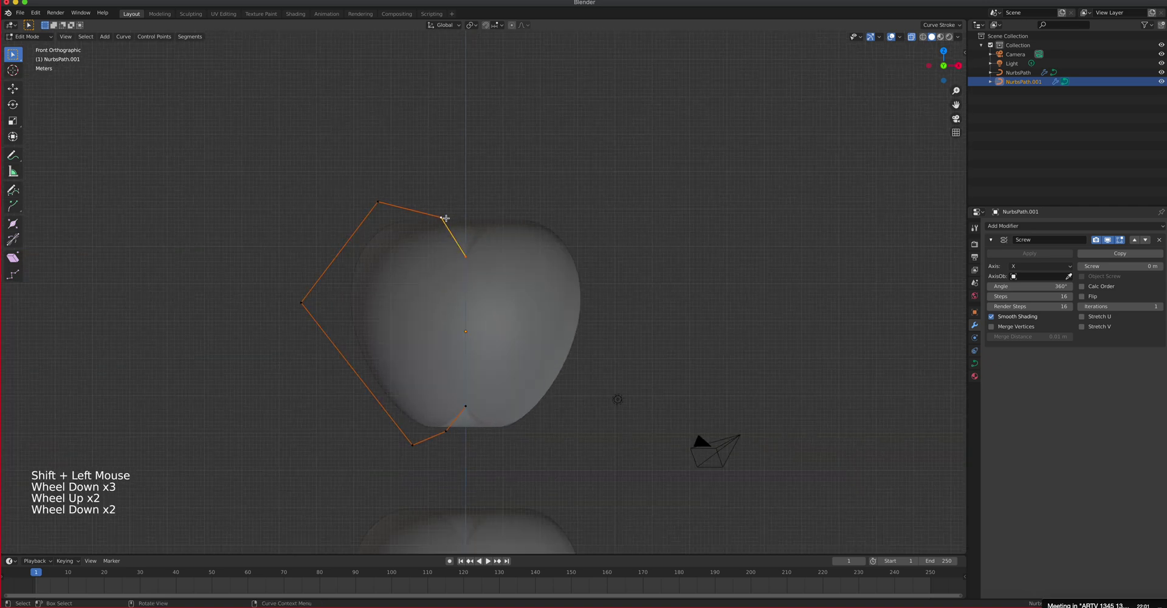
pyautogui.press('g')
pyautogui.click(444, 128)
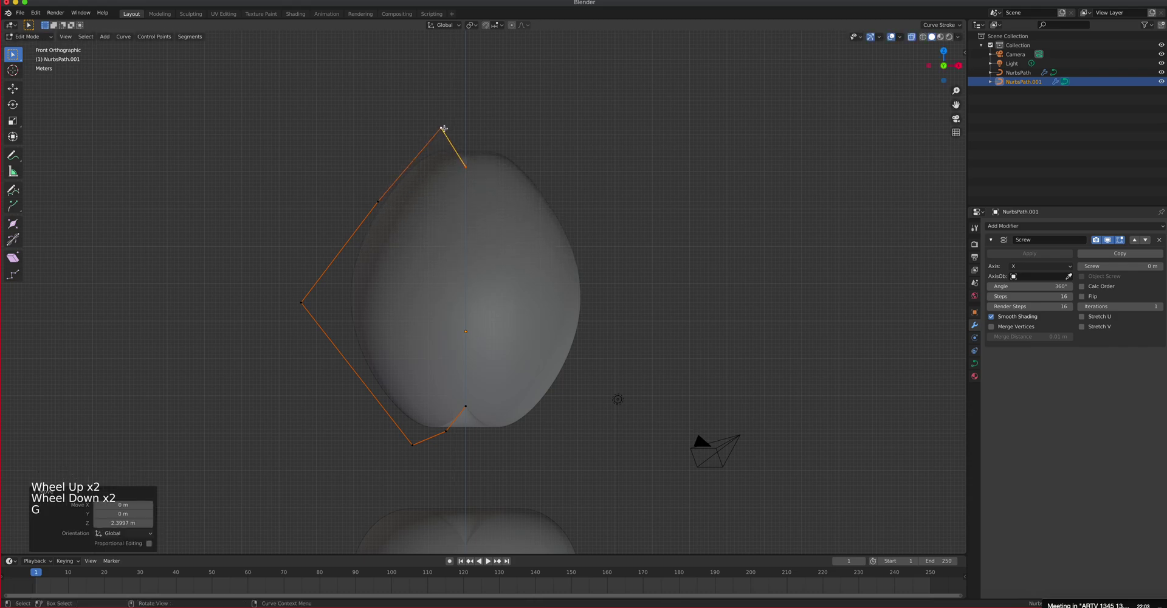
# - Move the upper corner control point inward and down to form a pear's waist, and shift the outermost control point slightly down and inward
pyautogui.click(379, 201)
pyautogui.press('g')
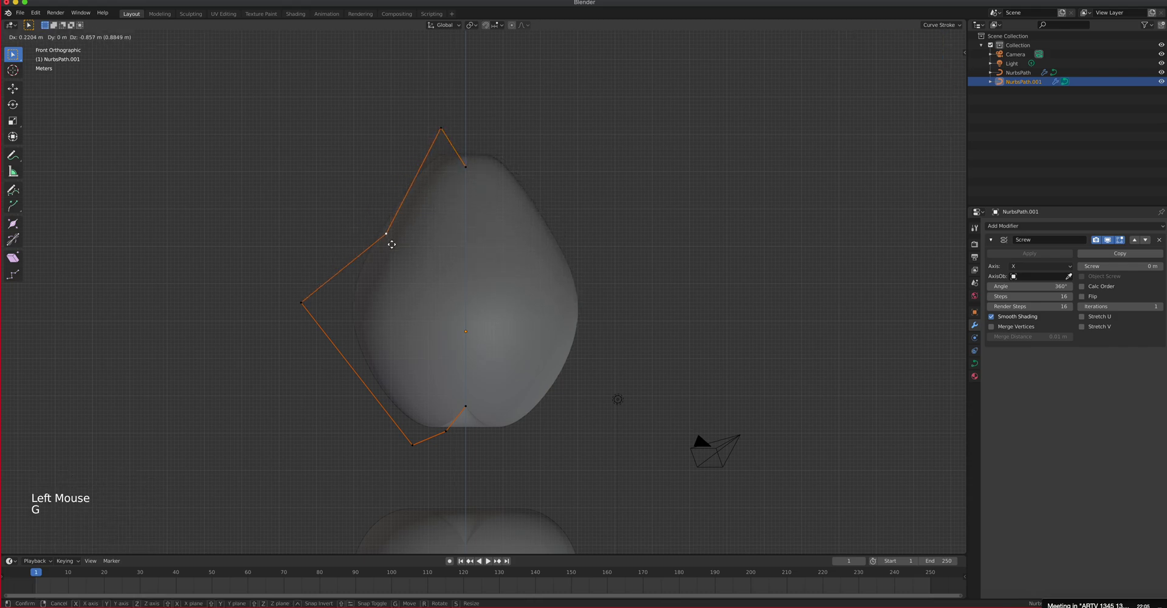
pyautogui.click(410, 307)
pyautogui.click(316, 302)
pyautogui.press('g')
pyautogui.click(337, 308)
# - Move the lower corner control point about 0.49 m outward and 0.13 m down, and refine it about 0.2 m inward and 0.24 m down
pyautogui.click(410, 443)
pyautogui.press('g')
pyautogui.click(395, 446)
pyautogui.click(412, 444)
pyautogui.press('g')
pyautogui.click(411, 375)
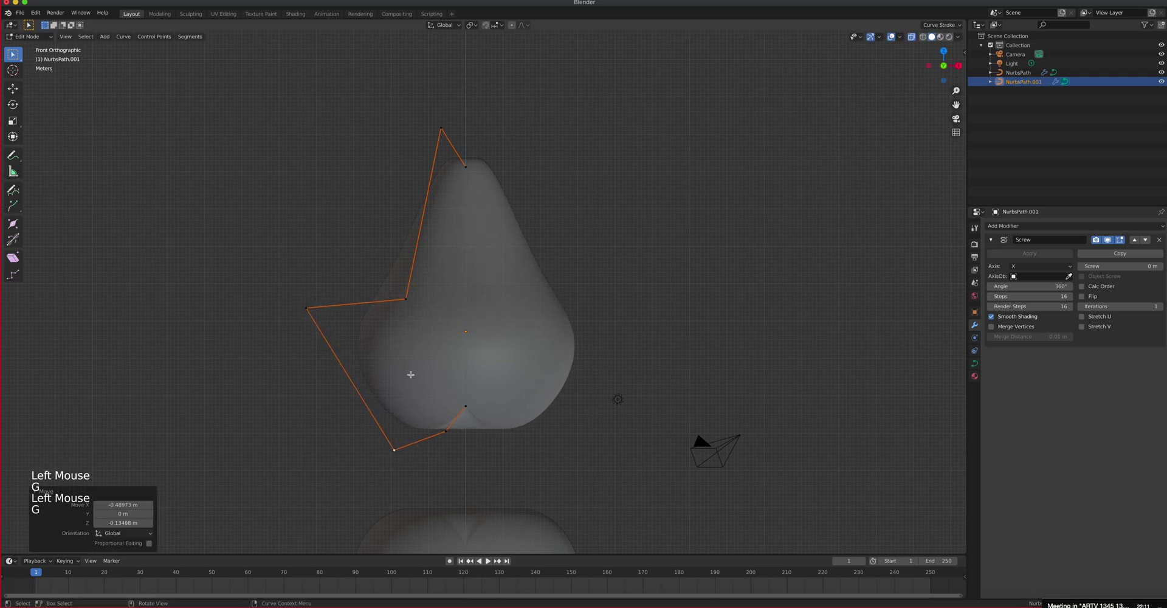
pyautogui.press('g')
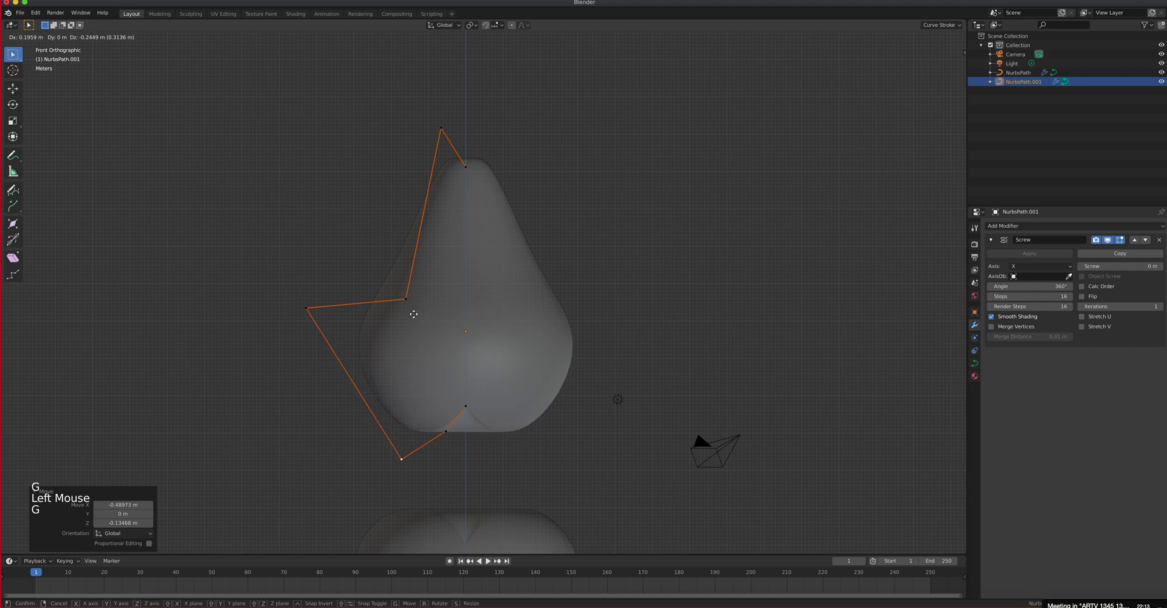
# - Move the waist control point about 0.66 m inward and 0.13 m up, and the topmost point about 0.32 m outward and 0.33 m down
pyautogui.click(411, 299)
pyautogui.press('g')
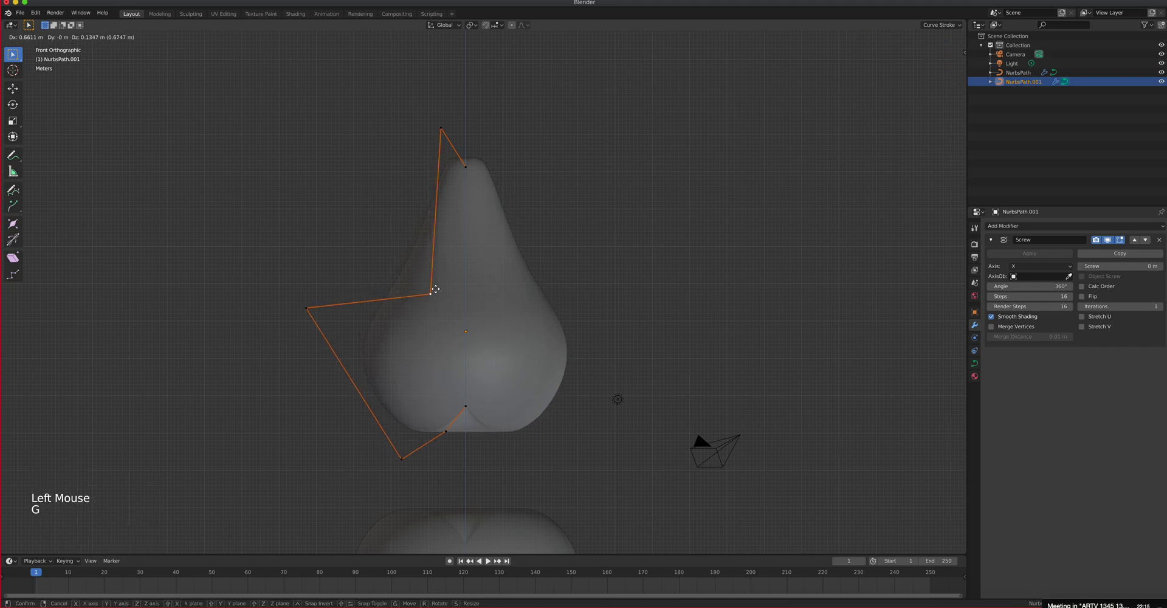
pyautogui.click(435, 288)
pyautogui.click(441, 129)
pyautogui.press('g')
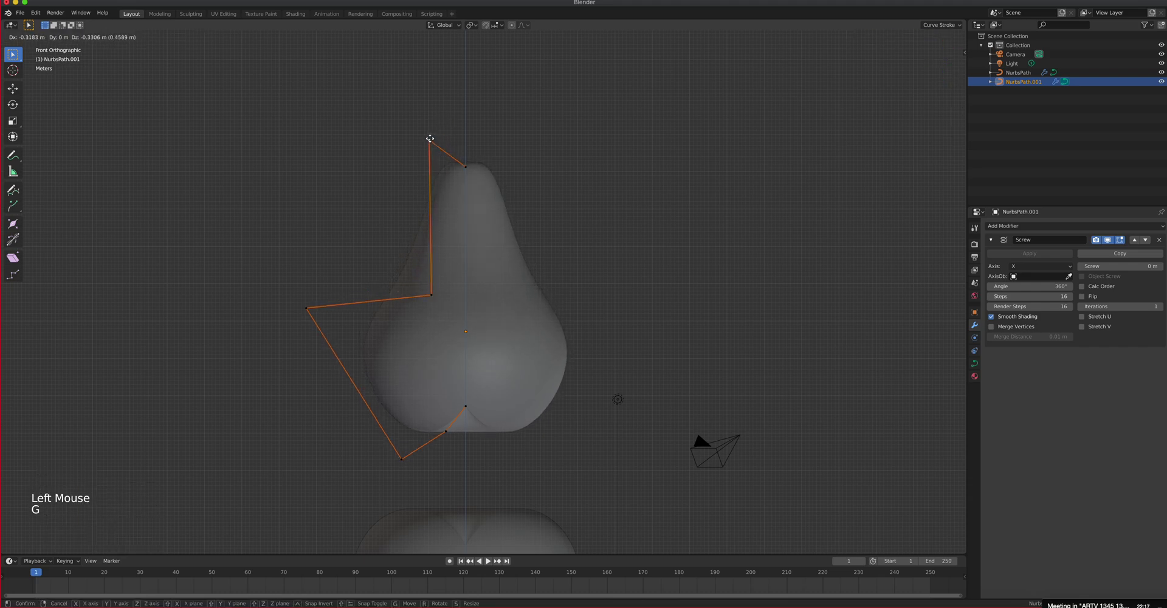
pyautogui.click(430, 139)
# - Return to Object Mode, turn off X-ray, and show the pear and apple shapes together in the front orthographic view
pyautogui.scroll(-1, 518, 279)
pyautogui.press('Tab')
pyautogui.scroll(-2, 512, 299)
pyautogui.keyDown('shift'); pyautogui.moveTo(512, 300); pyautogui.dragTo(525, 256, button='middle'); pyautogui.keyUp('shift')
pyautogui.click(911, 38)
pyautogui.moveTo(697, 174); pyautogui.dragTo(656, 151, button='middle')
pyautogui.press('KP_1')
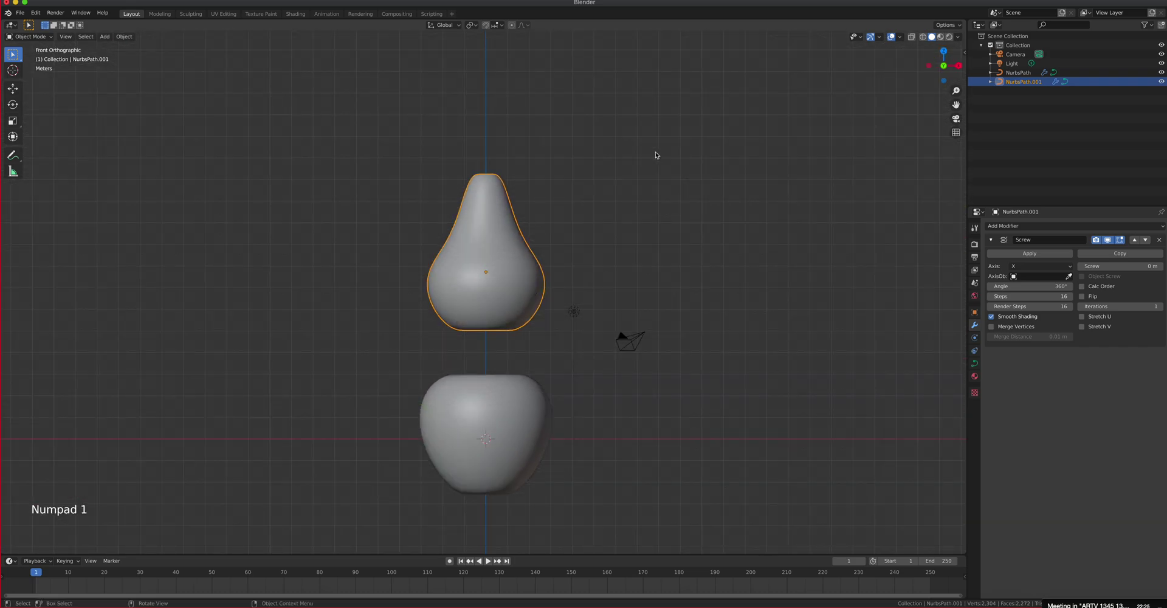
pyautogui.scroll(2, 477, 249)
pyautogui.keyDown('shift'); pyautogui.moveTo(540, 277); pyautogui.dragTo(500, 219, button='middle'); pyautogui.keyUp('shift')
pyautogui.keyDown('shift'); pyautogui.moveTo(486, 257); pyautogui.dragTo(505, 265, button='middle'); pyautogui.keyUp('shift')
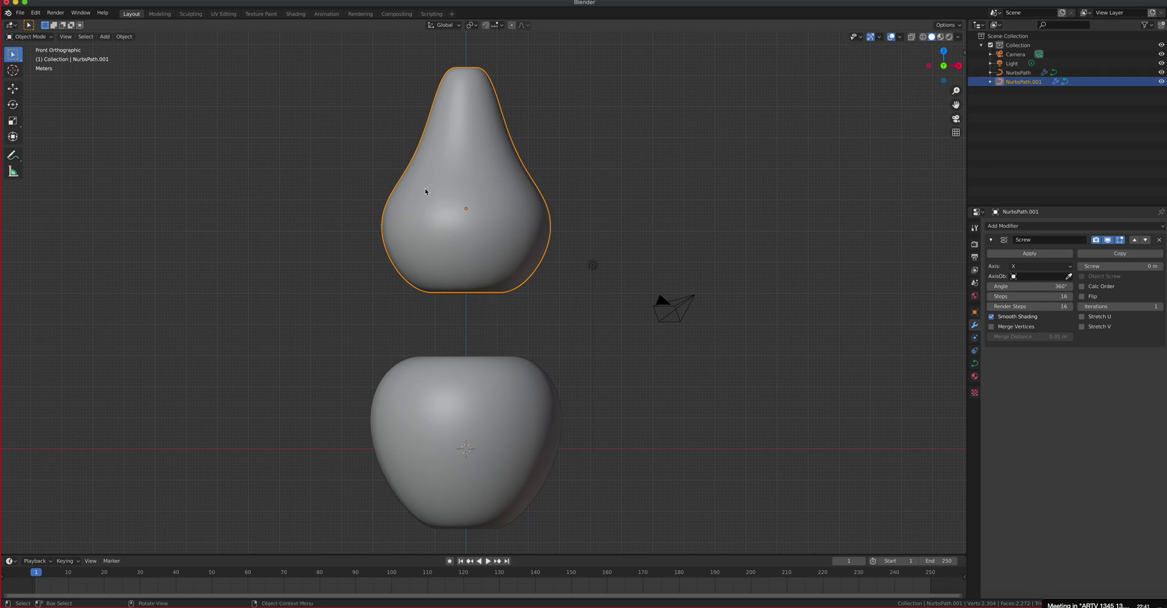
# - Convert the pear-shaped curve to a mesh in Object Mode
pyautogui.press('Tab')
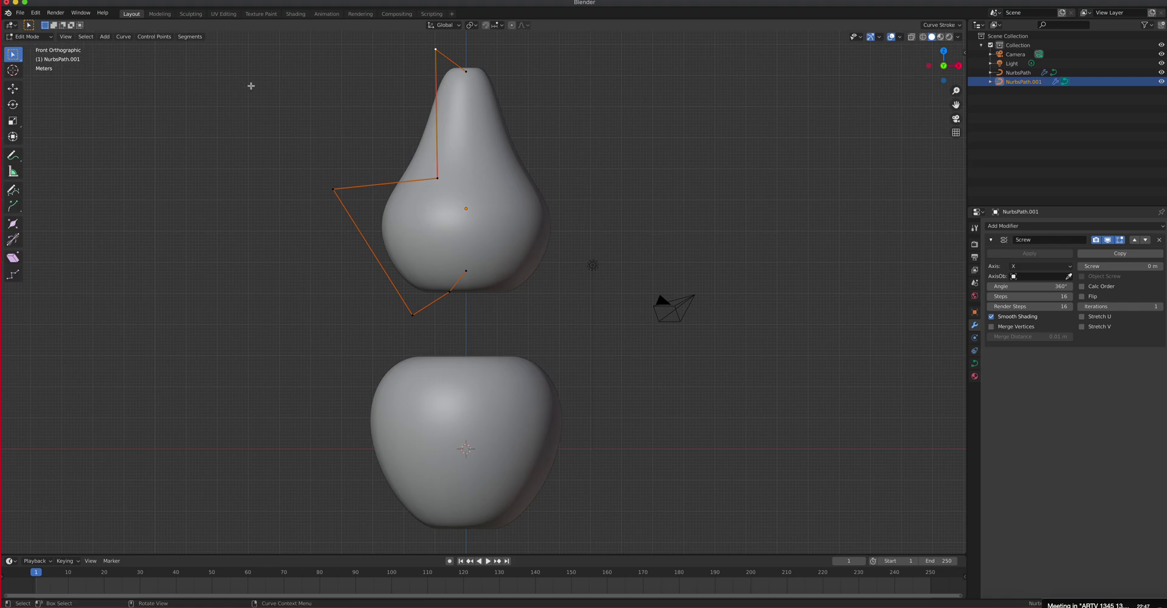
pyautogui.press('Tab')
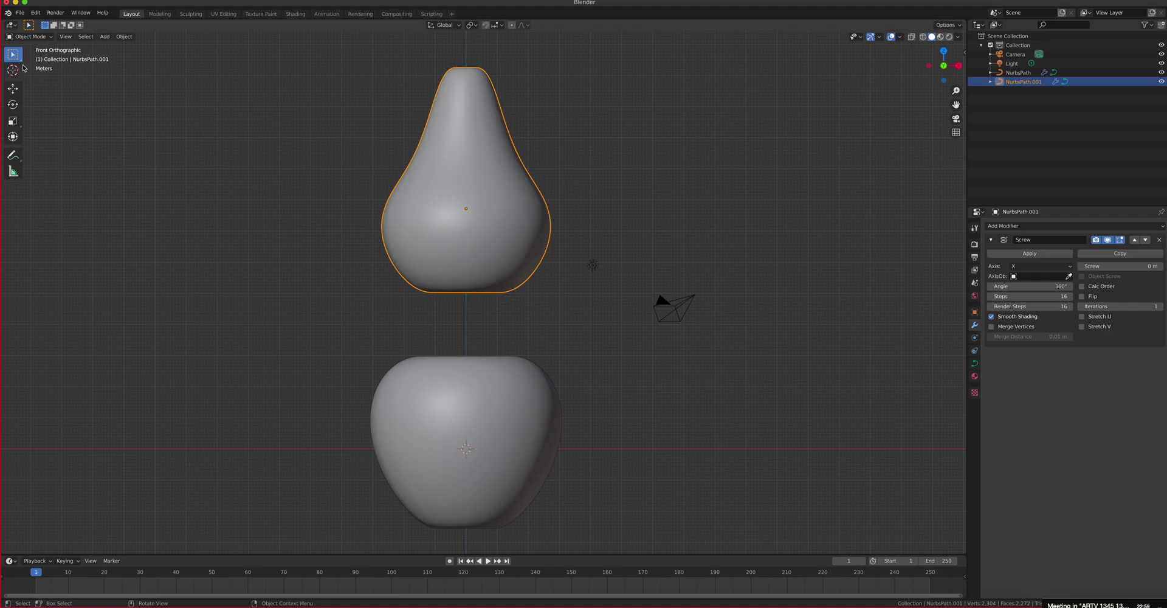
pyautogui.click(124, 37)
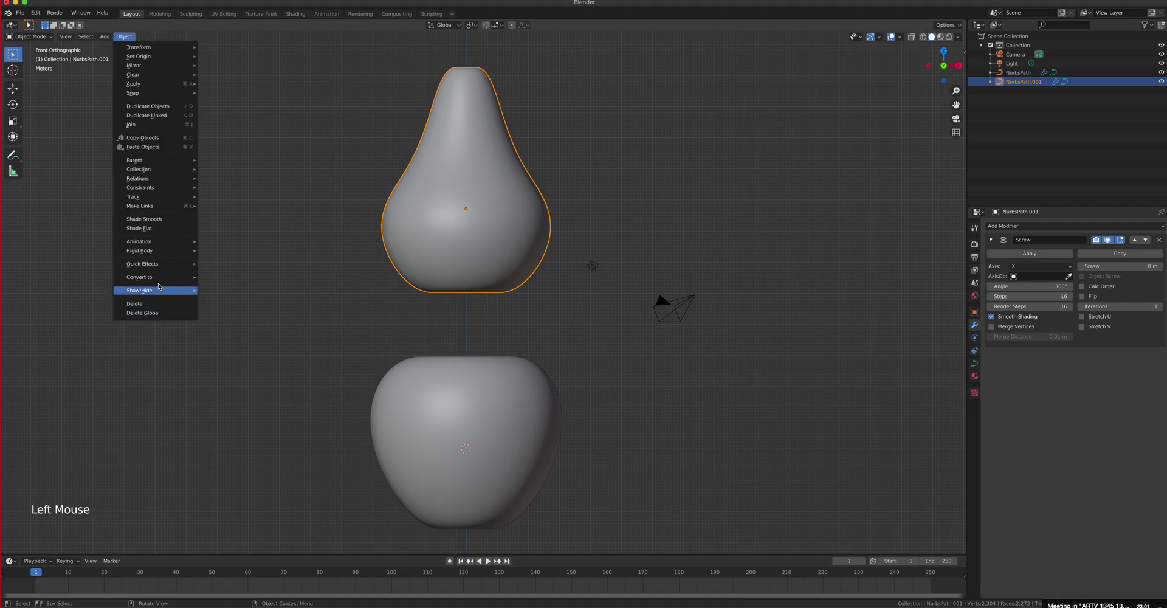
pyautogui.moveTo(160, 278)
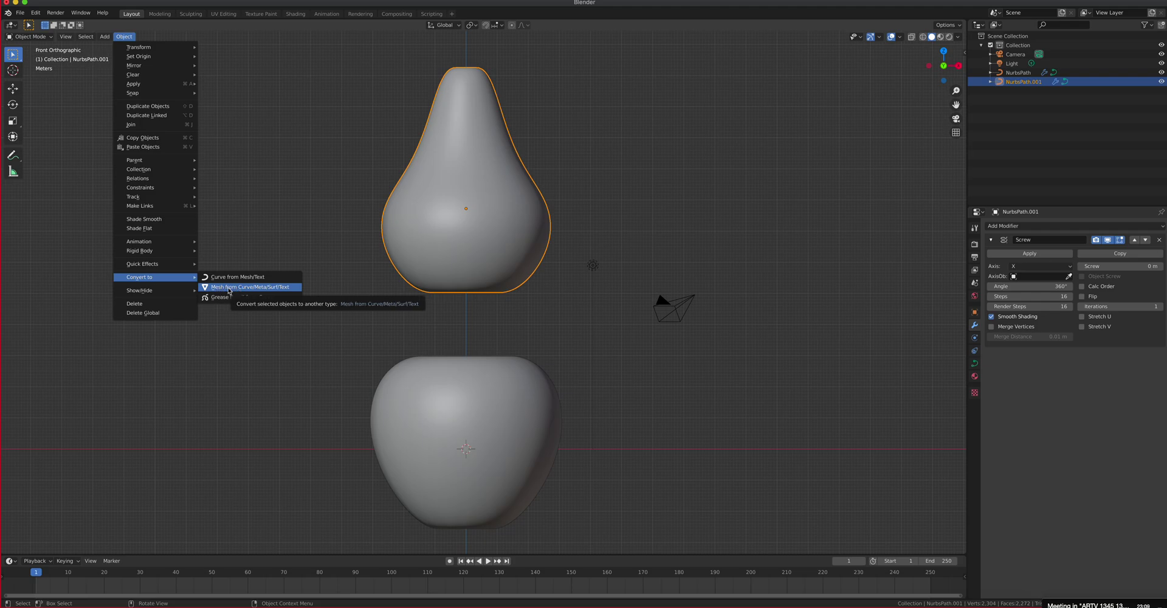
pyautogui.click(251, 288)
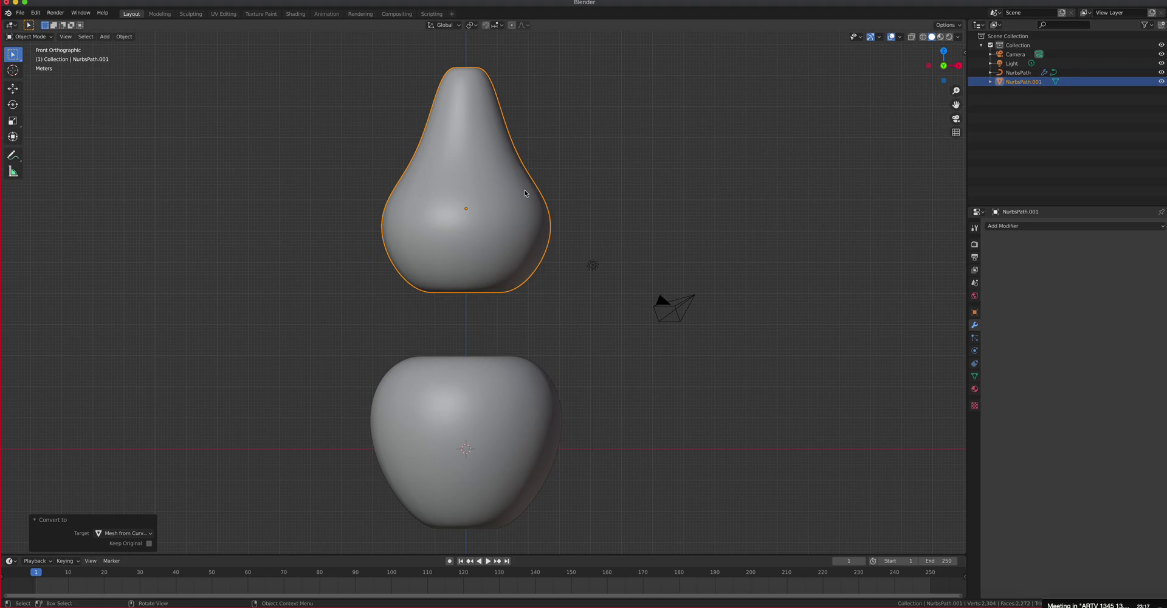
# - Enter Edit Mode on the pear mesh and examine its geometry up close by selecting individual vertices on its side
pyautogui.press('Tab')
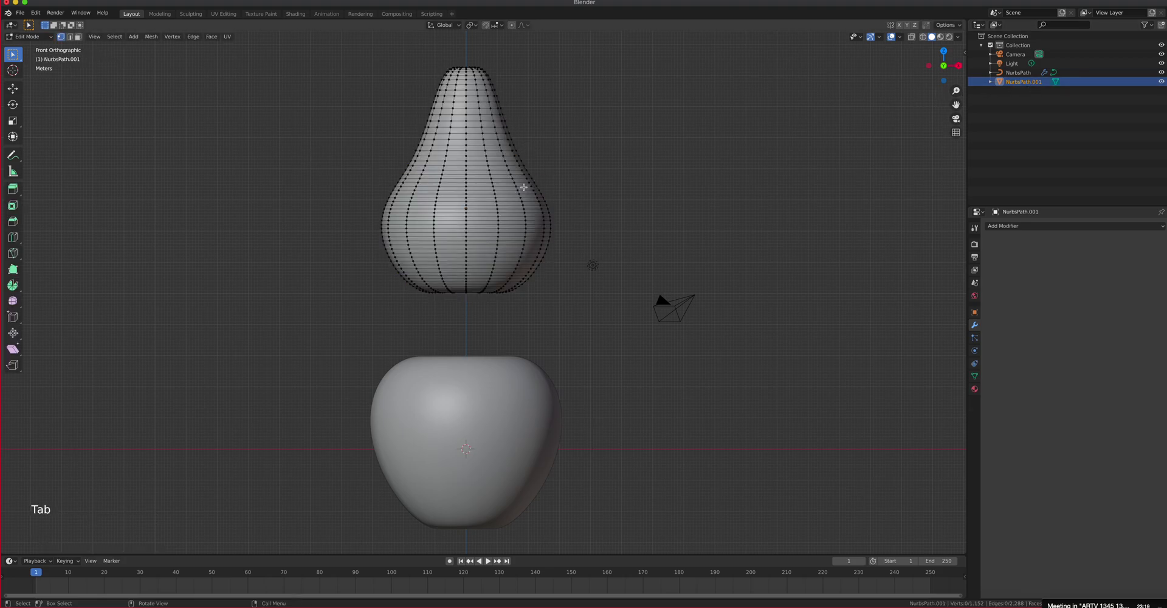
pyautogui.scroll(3, 518, 173)
pyautogui.moveTo(519, 173)
pyautogui.mouseDown(button='middle')
pyautogui.moveTo(499, 219)
pyautogui.moveTo(547, 203)
pyautogui.moveTo(541, 177)
pyautogui.mouseUp(button='middle')
pyautogui.scroll(-1, 499, 218)
pyautogui.click(495, 201)
pyautogui.click(518, 194)
pyautogui.click(538, 195)
# - Try moving the vertices of the pear's upper neck in the front orthographic view
pyautogui.scroll(-3, 538, 183)
pyautogui.press('KP_1')
pyautogui.moveTo(424, 85); pyautogui.dragTo(529, 159)
pyautogui.press('g')
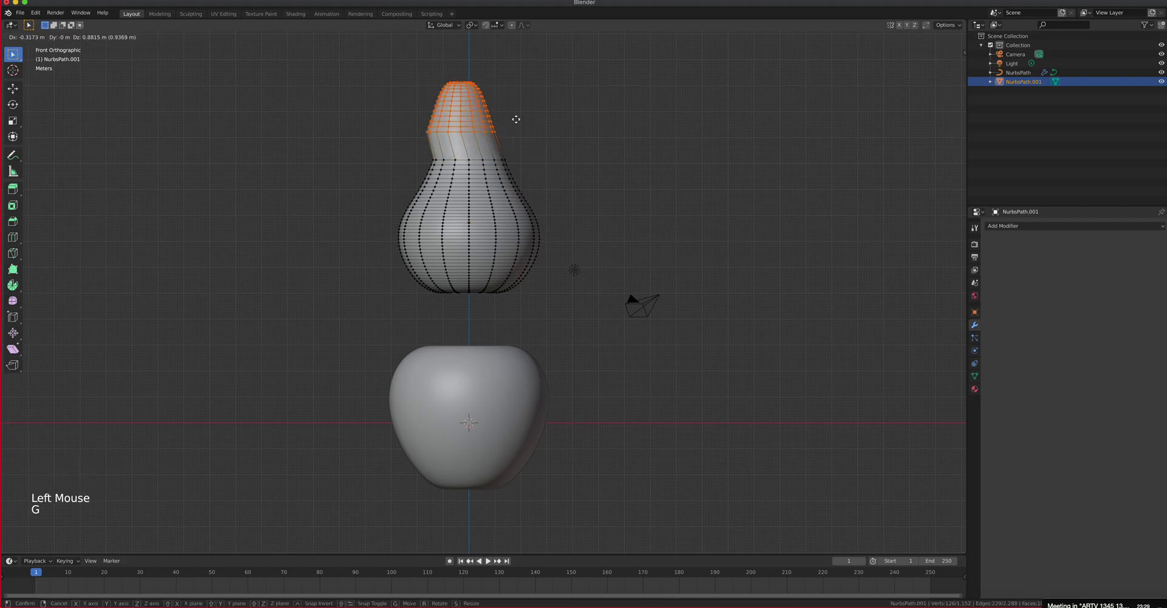
pyautogui.rightClick(542, 142)
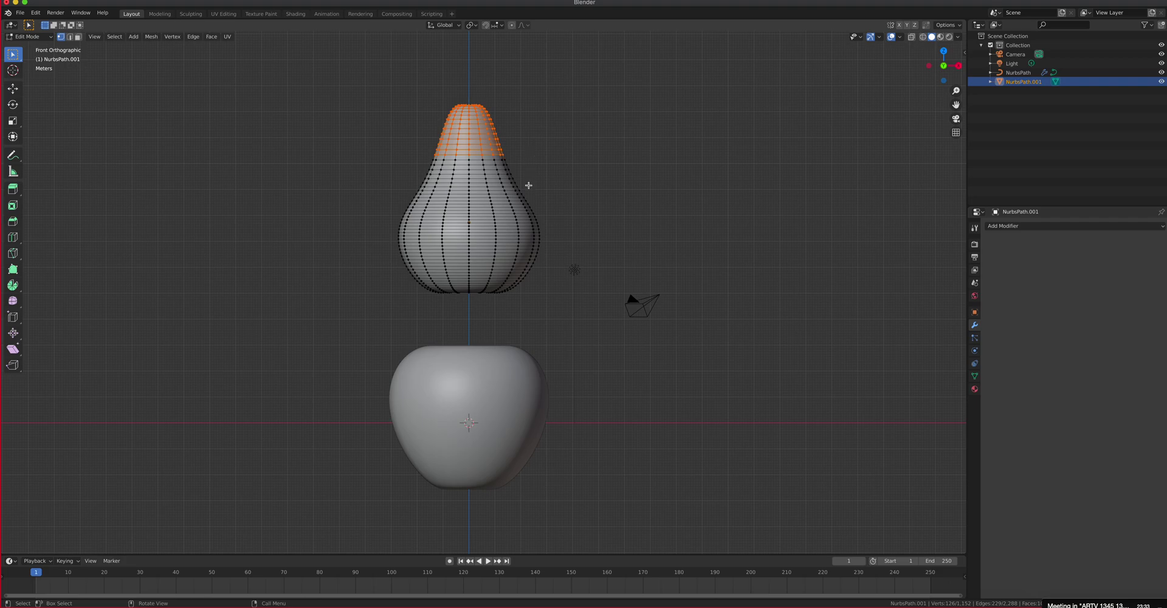
# - Leave Edit Mode on the pear and select the apple-shaped curve, toggling its Edit Mode to check the underlying profile
pyautogui.press('Tab')
pyautogui.click(486, 360)
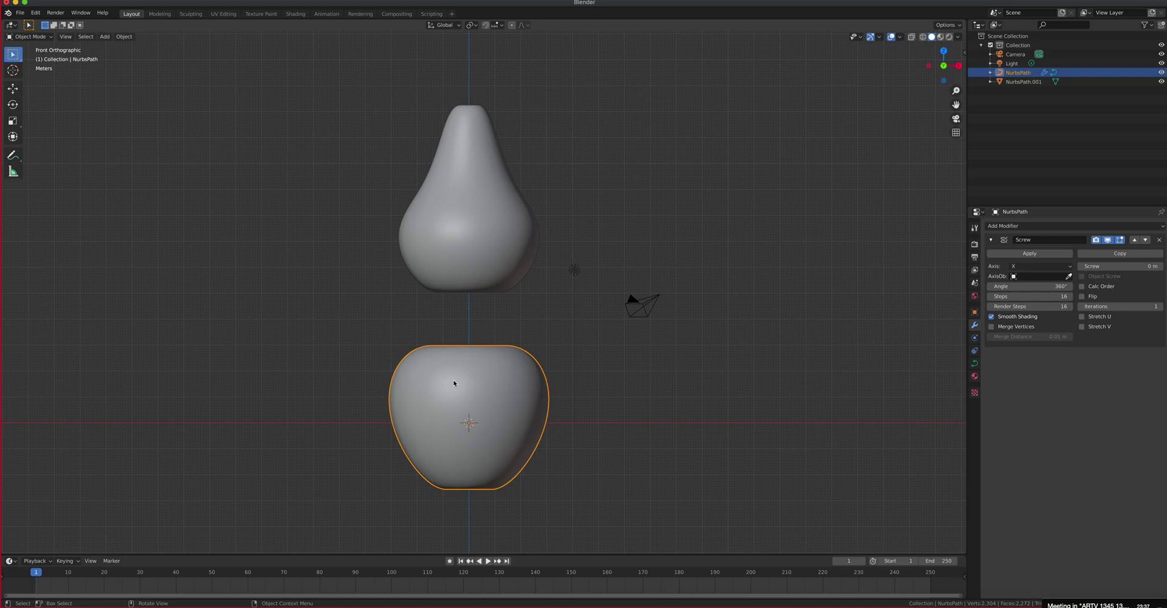
pyautogui.press('Tab')
pyautogui.press('Tab')
pyautogui.press('Tab')
pyautogui.press('Tab')
pyautogui.press('Tab')
pyautogui.press('Tab')
# - Convert the apple-shaped curve with its Screw modifier to a mesh in Object Mode
pyautogui.keyDown('shift'); pyautogui.moveTo(480, 392); pyautogui.dragTo(477, 305, button='middle'); pyautogui.keyUp('shift')
pyautogui.rightClick(477, 304)
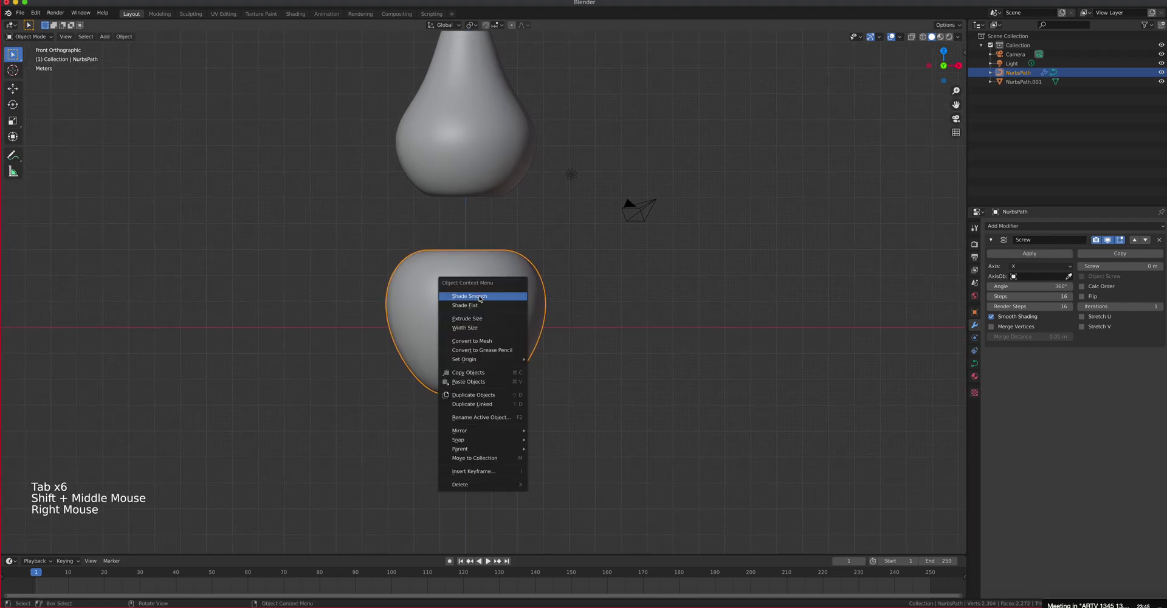
pyautogui.click(125, 37)
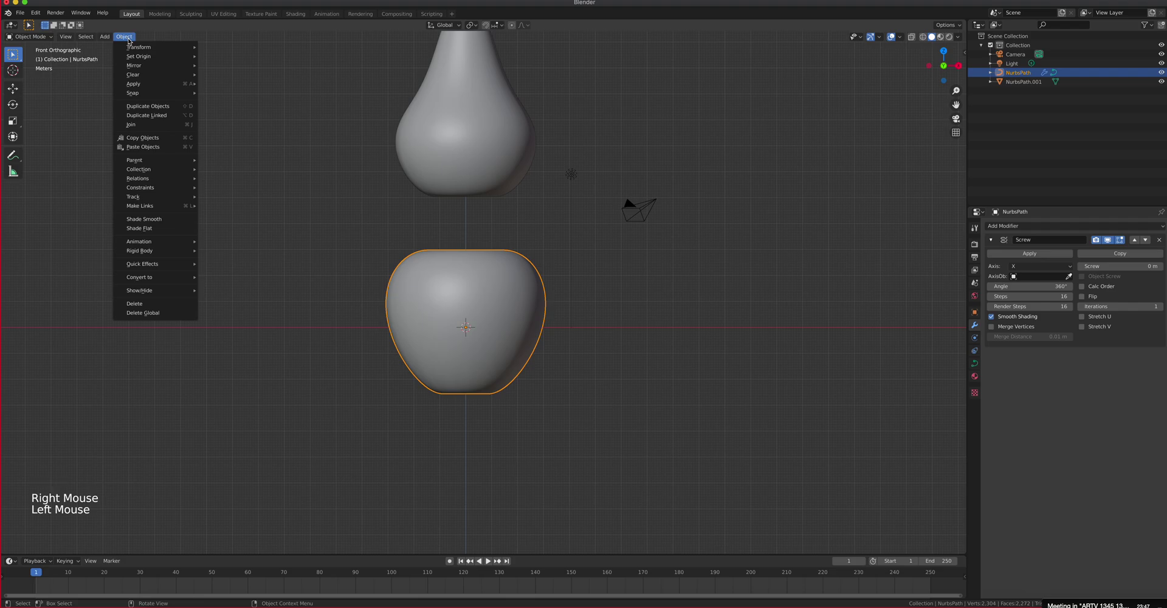
pyautogui.rightClick(447, 275)
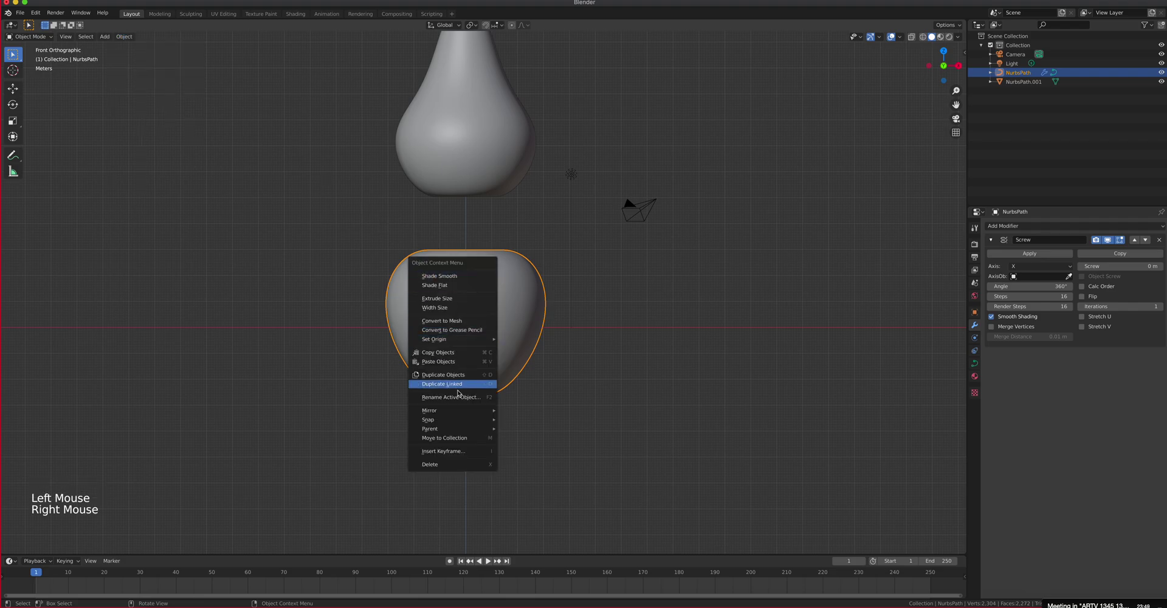
pyautogui.click(451, 322)
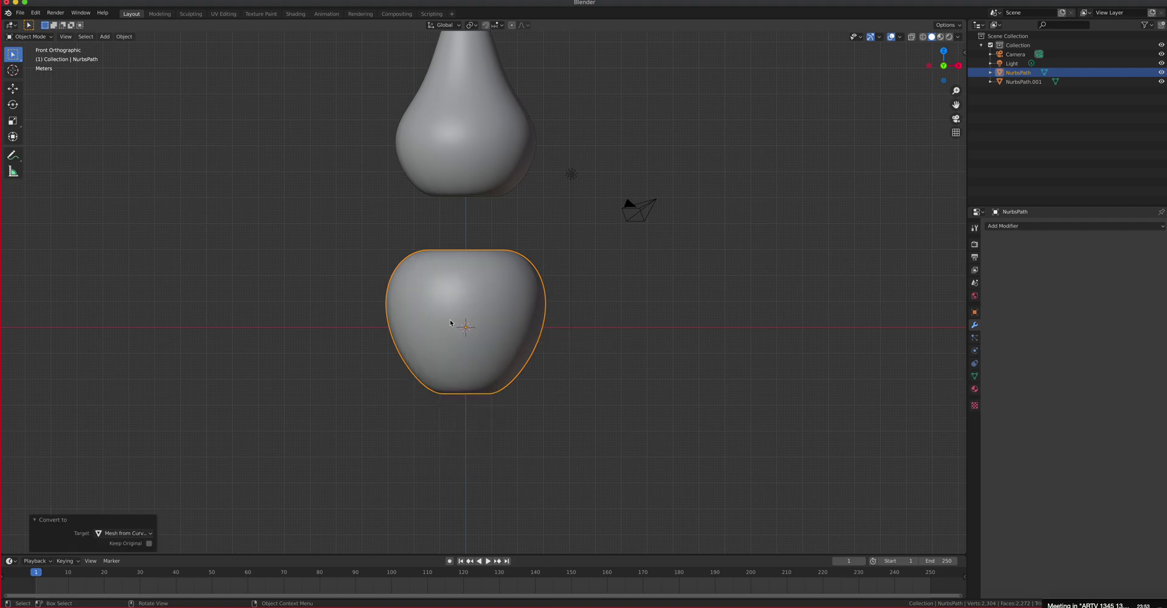
# - Examine the apple mesh's geometry up close in Edit Mode by selecting a vertex on its side, and return to Object Mode
pyautogui.press('Tab')
pyautogui.moveTo(486, 338); pyautogui.dragTo(478, 352, button='middle')
pyautogui.click(495, 301)
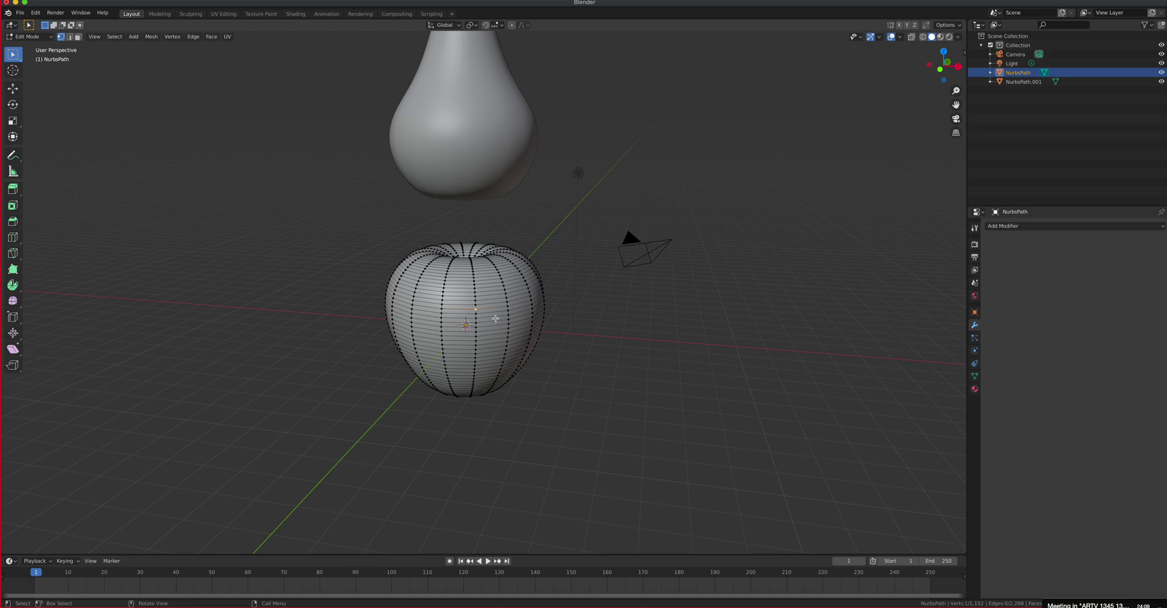
pyautogui.scroll(3, 490, 319)
pyautogui.moveTo(484, 318); pyautogui.dragTo(443, 236, button='middle')
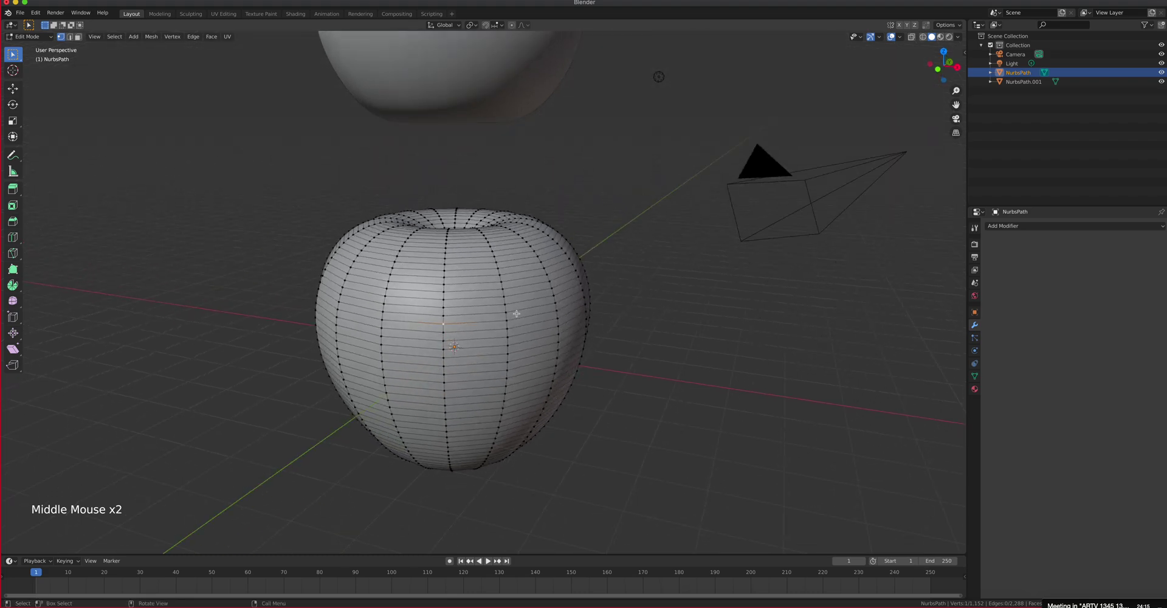
pyautogui.moveTo(509, 323); pyautogui.dragTo(504, 279, button='middle')
pyautogui.scroll(-1, 509, 329)
pyautogui.press('Tab')
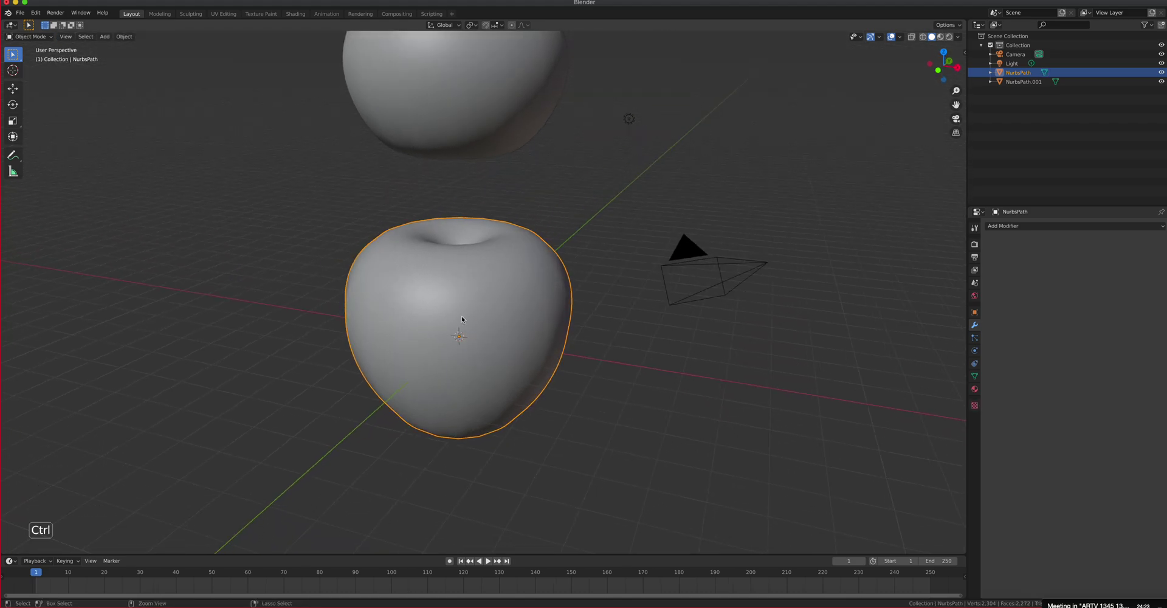
# - Try a level 2 Subdivision modifier on the apple mesh and undo it
pyautogui.hotkey('ctrl', '2')
pyautogui.hotkey('ctrl', '2')
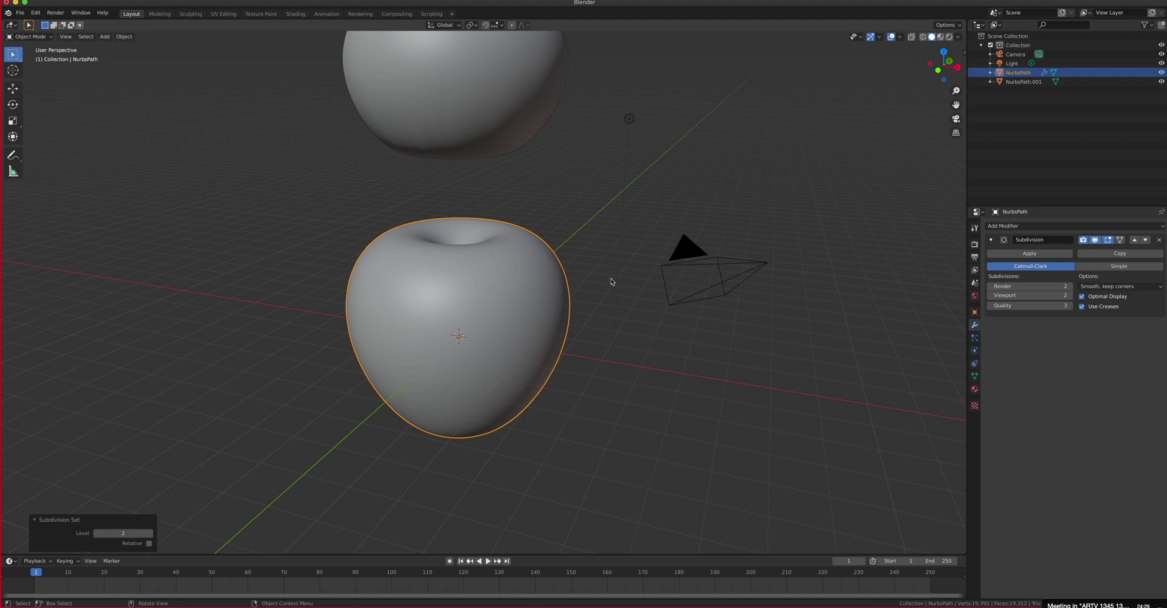
pyautogui.press('super+z')
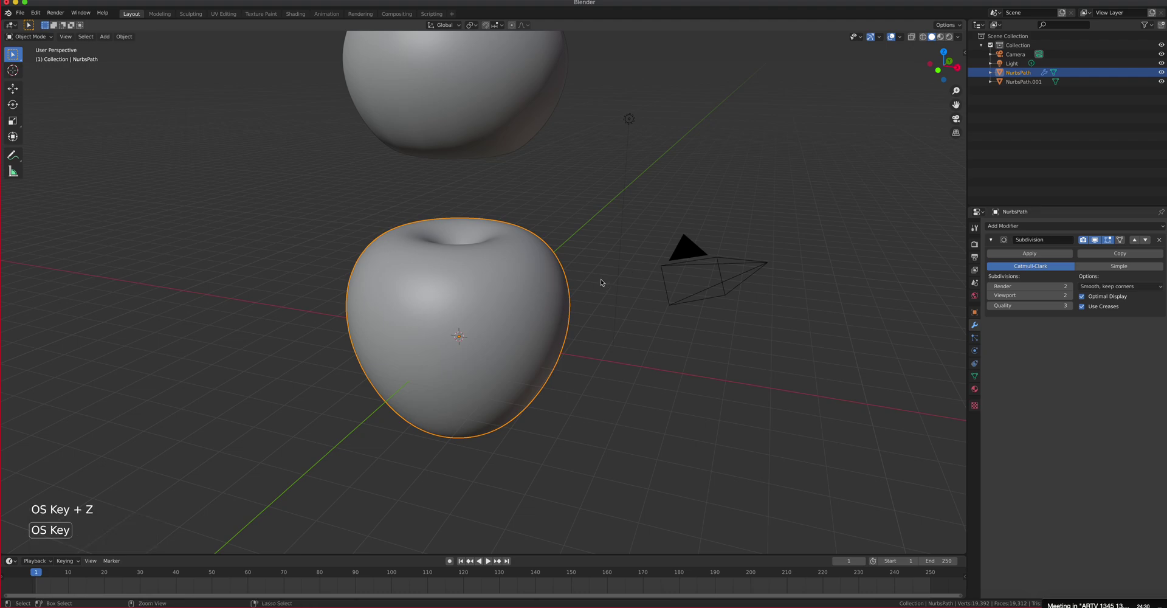
pyautogui.press('super+z')
pyautogui.click(508, 294)
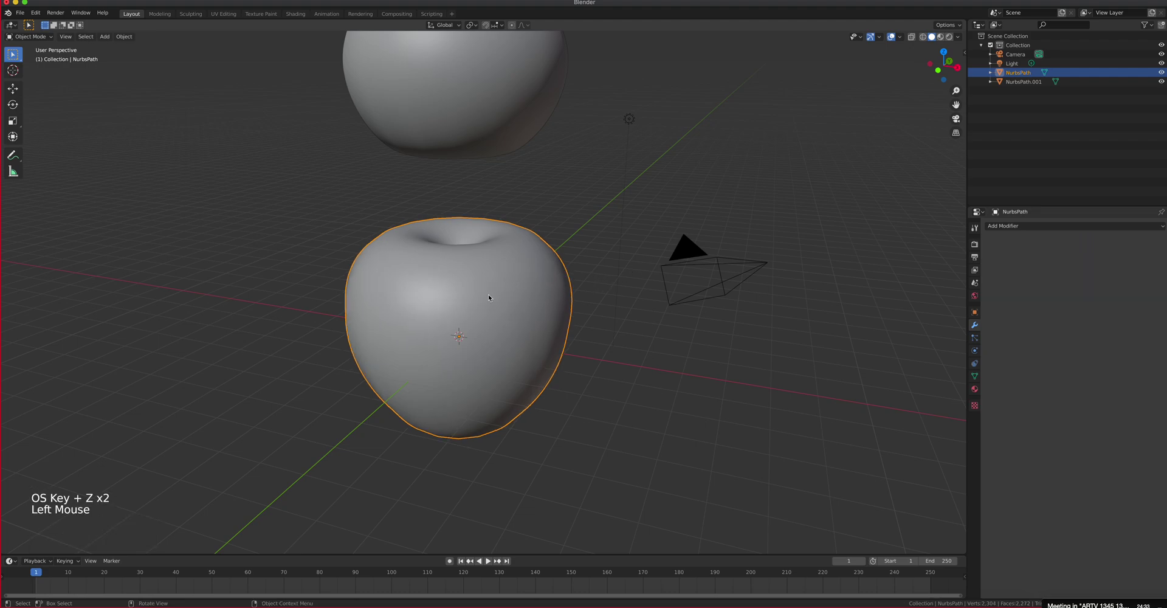
# - View the pear and apple meshes together in perspective and briefly check the apple's geometry in Edit Mode
pyautogui.scroll(-3, 501, 304)
pyautogui.moveTo(475, 297); pyautogui.dragTo(520, 280, button='middle')
pyautogui.moveTo(479, 310); pyautogui.dragTo(516, 314, button='middle')
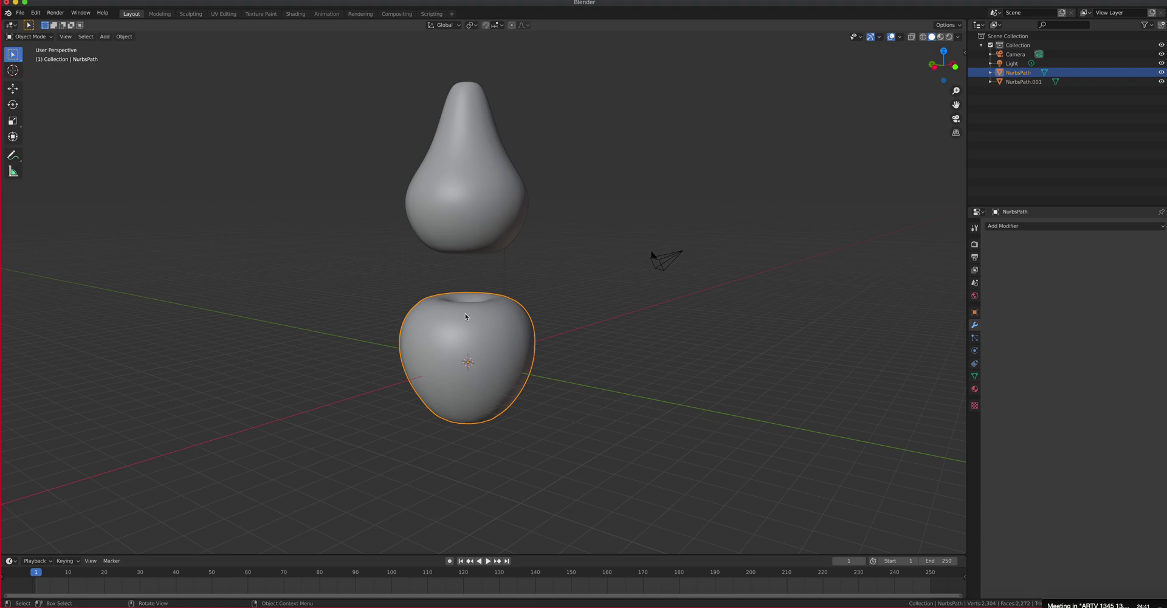
pyautogui.press('Tab')
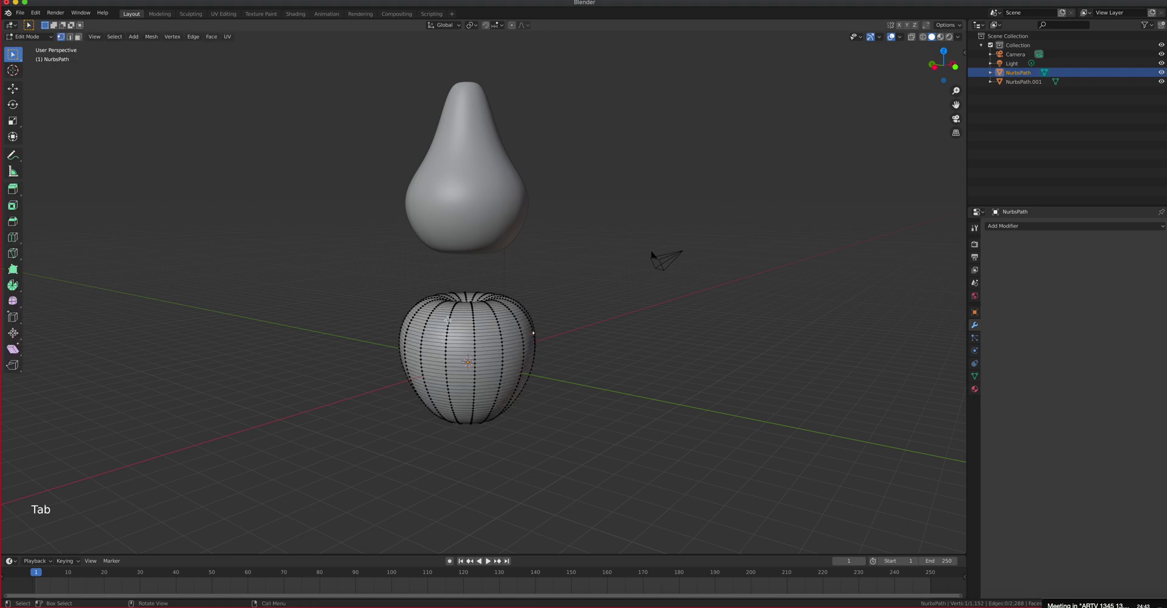
pyautogui.press('Tab')
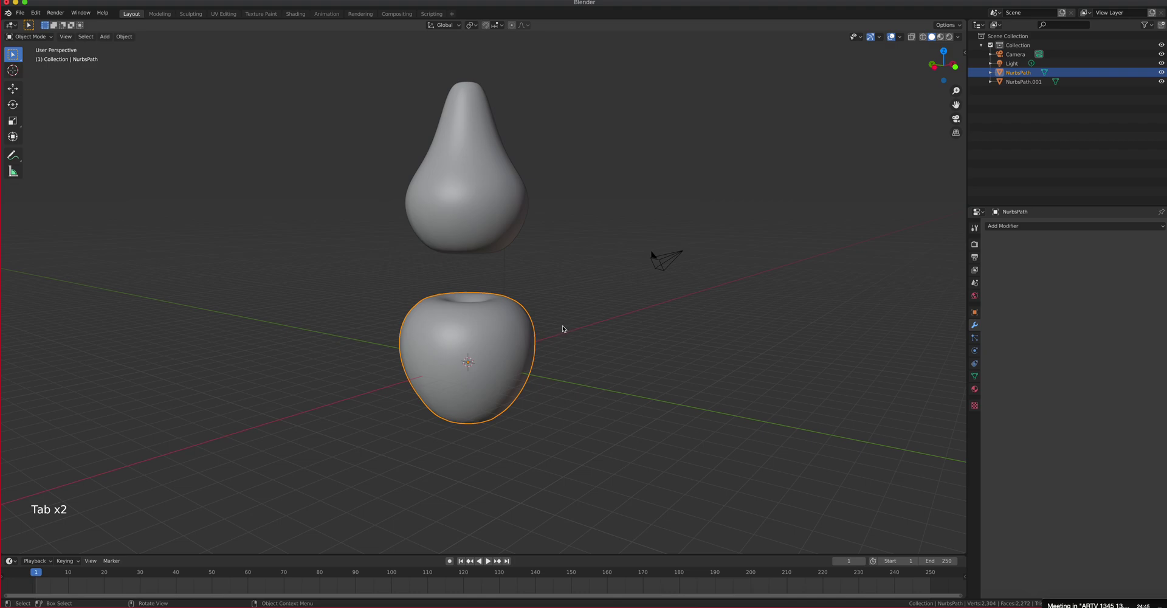